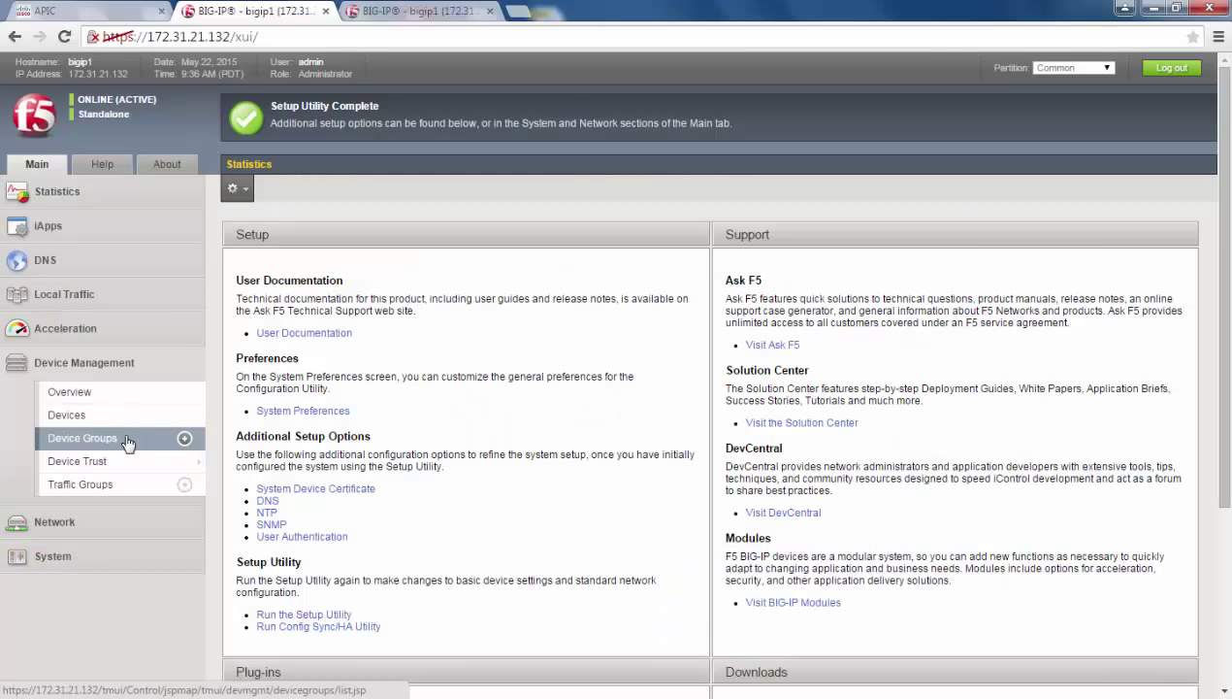
On bigip1 (172.31.21.132), review the device groups, self IPs, NTP and DNS settings
left_click(126, 441)
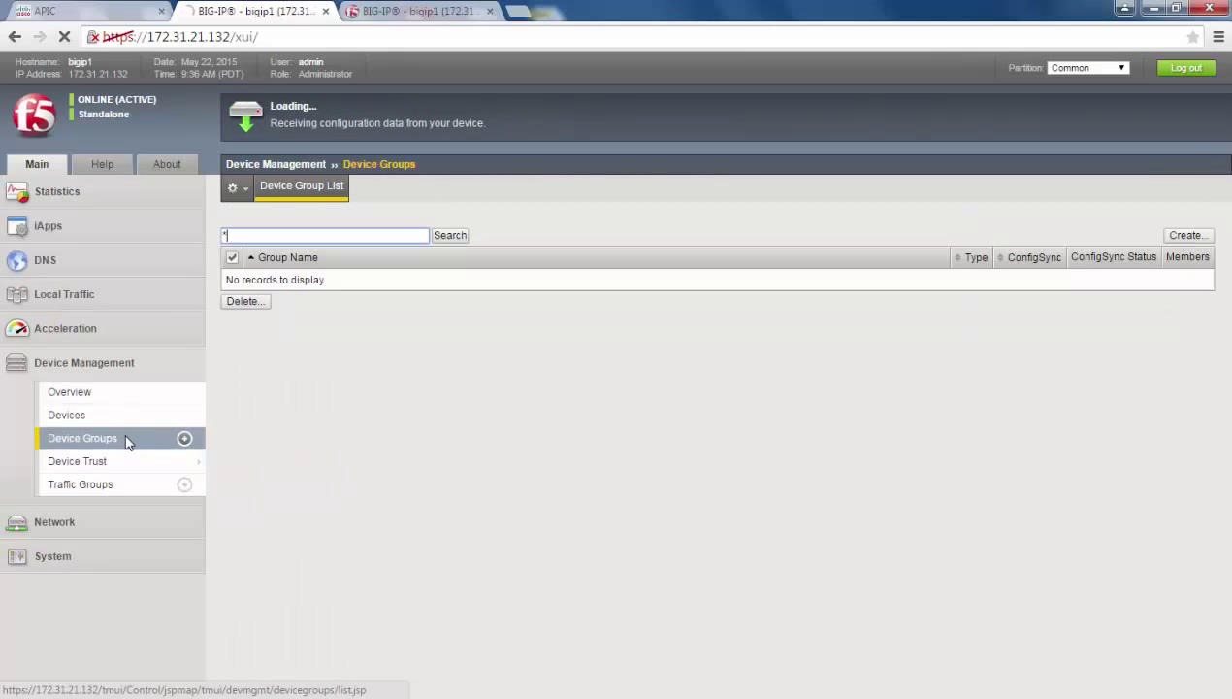
left_click(105, 527)
mouse_move(108, 439)
mouse_move(138, 491)
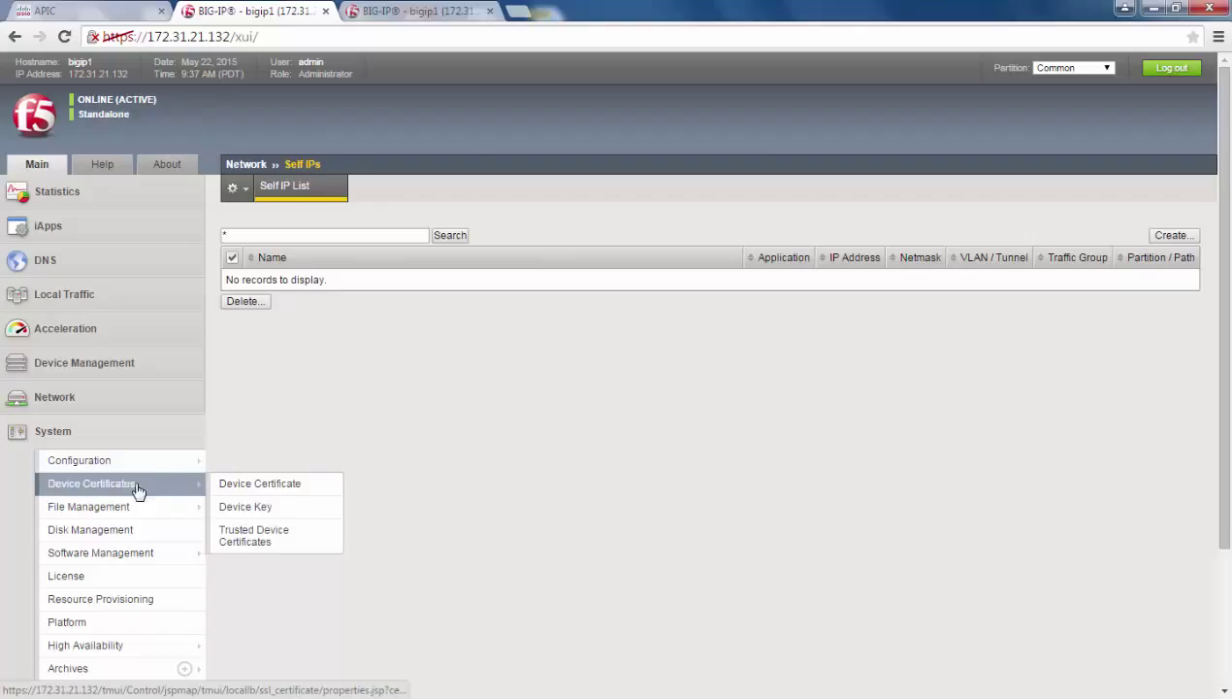
mouse_move(150, 462)
mouse_move(248, 462)
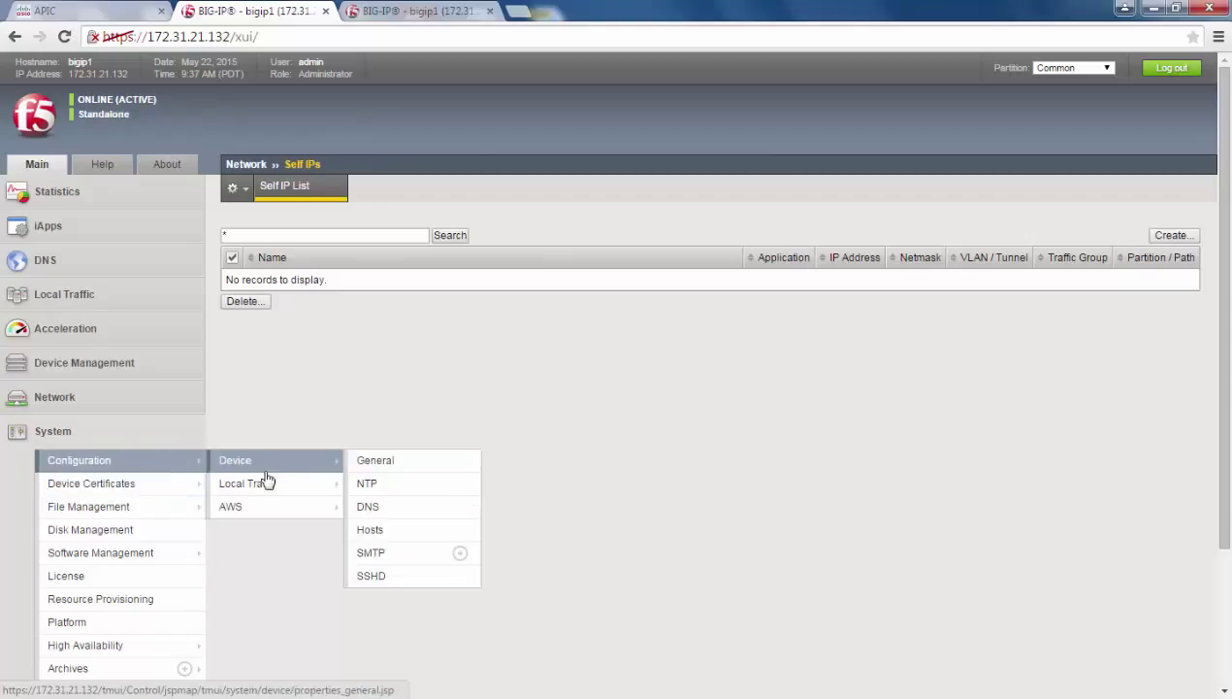
left_click(365, 483)
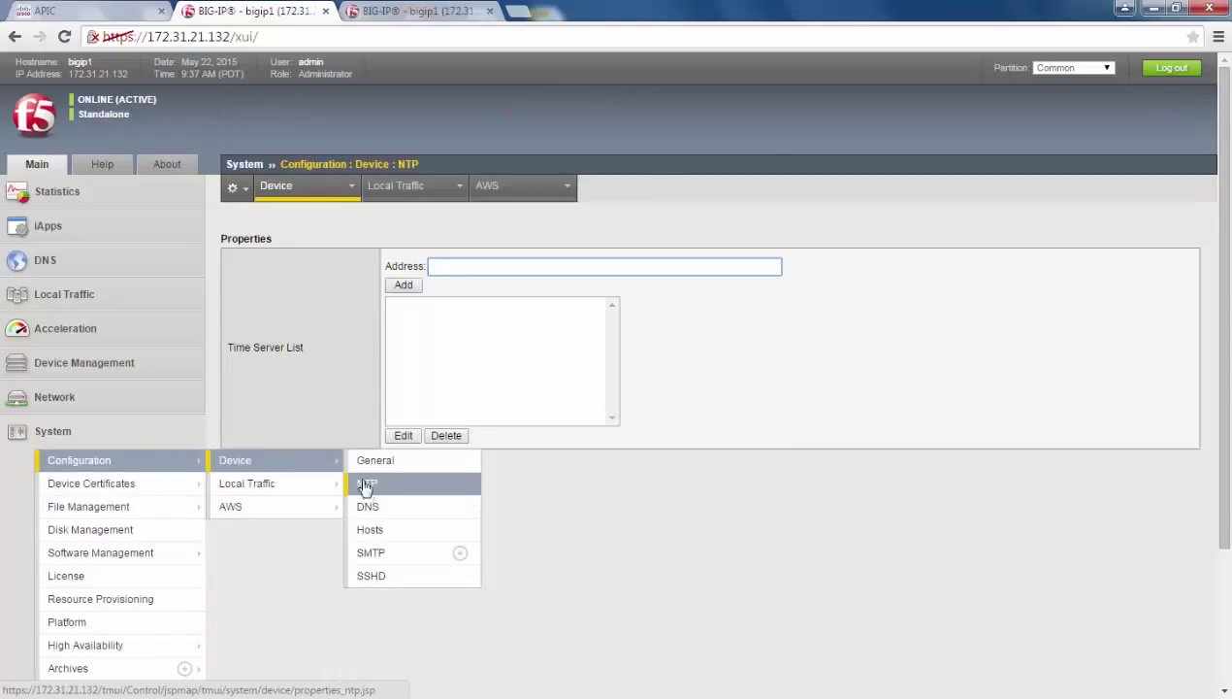
left_click(369, 506)
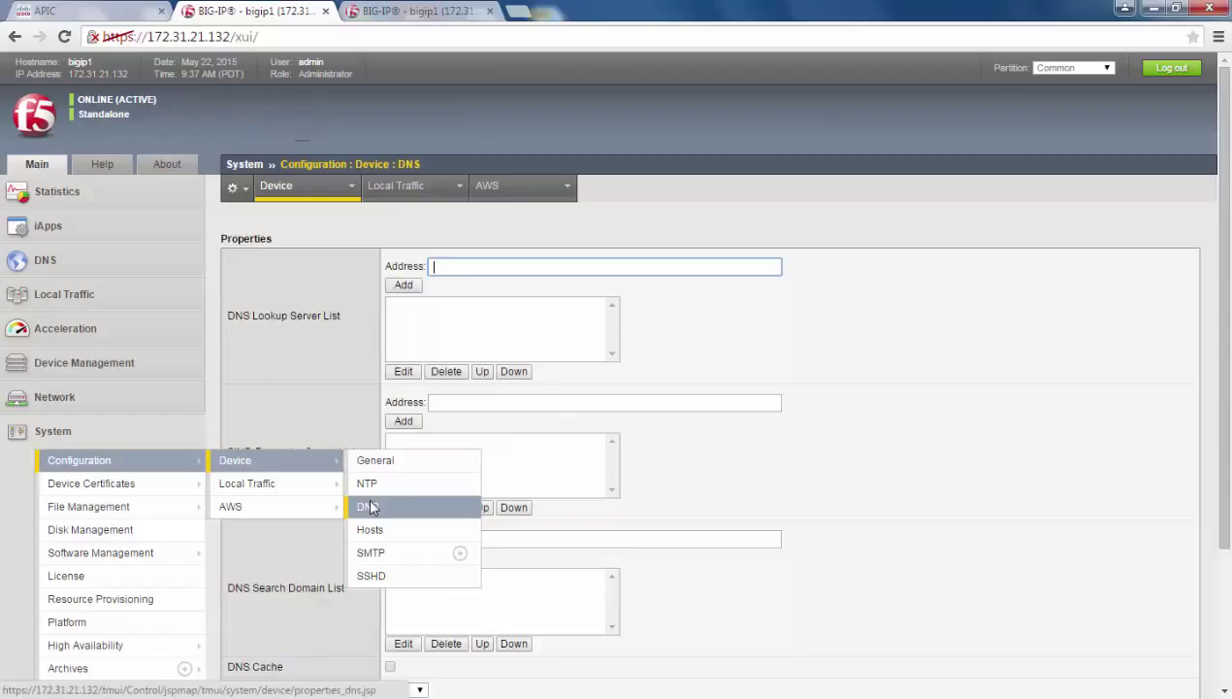
left_click(693, 360)
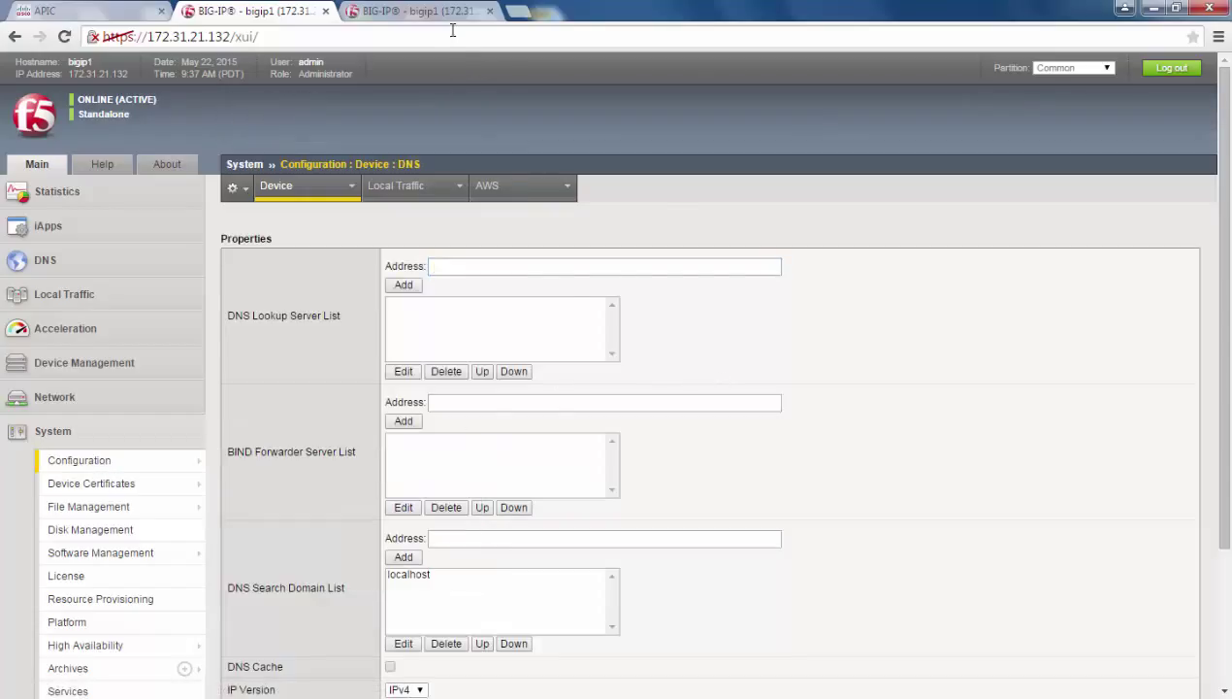
Log into the second BIG-IP at 172.31.21.133 as admin
left_click(448, 17)
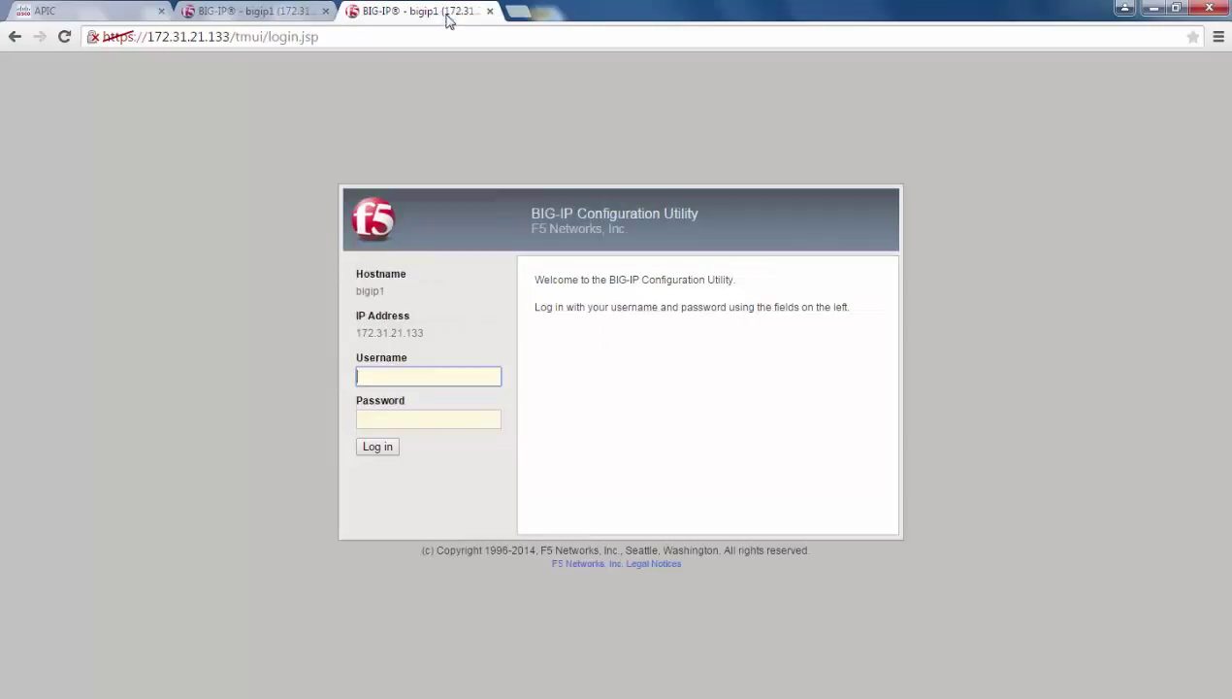
left_click(402, 374)
type("admin")
key("Tab")
key("Return")
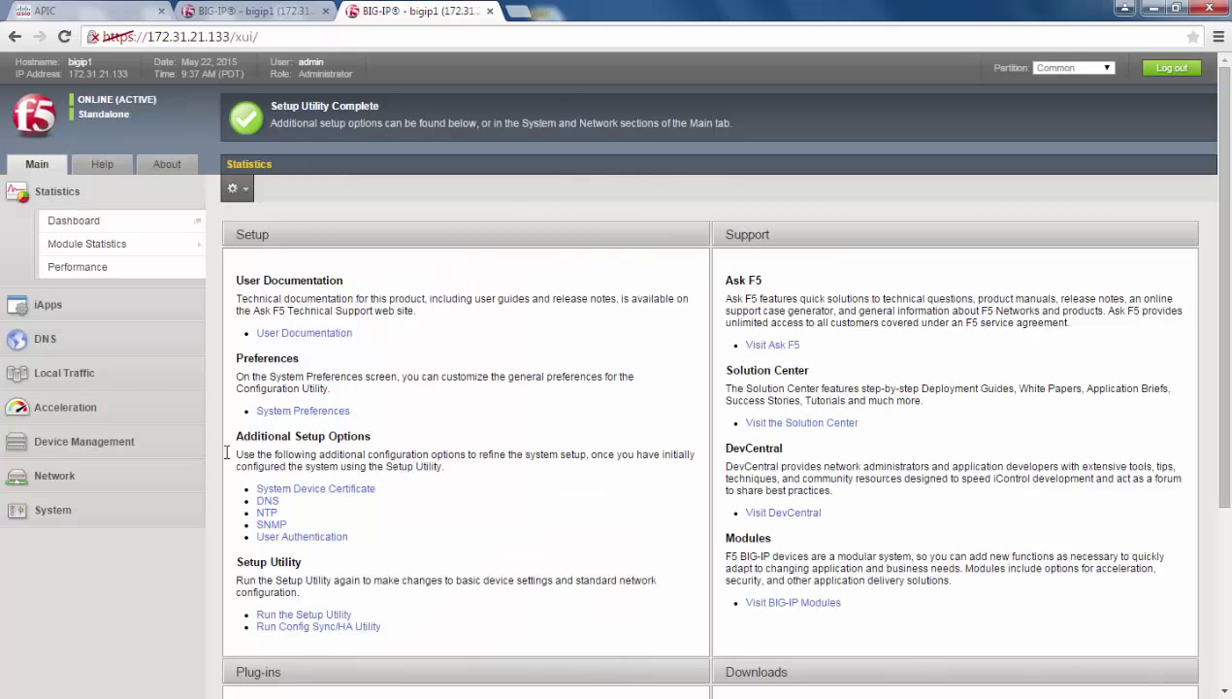
Review the second BIG-IP's device groups, self IPs, NTP and DNS settings
left_click(107, 442)
left_click(106, 439)
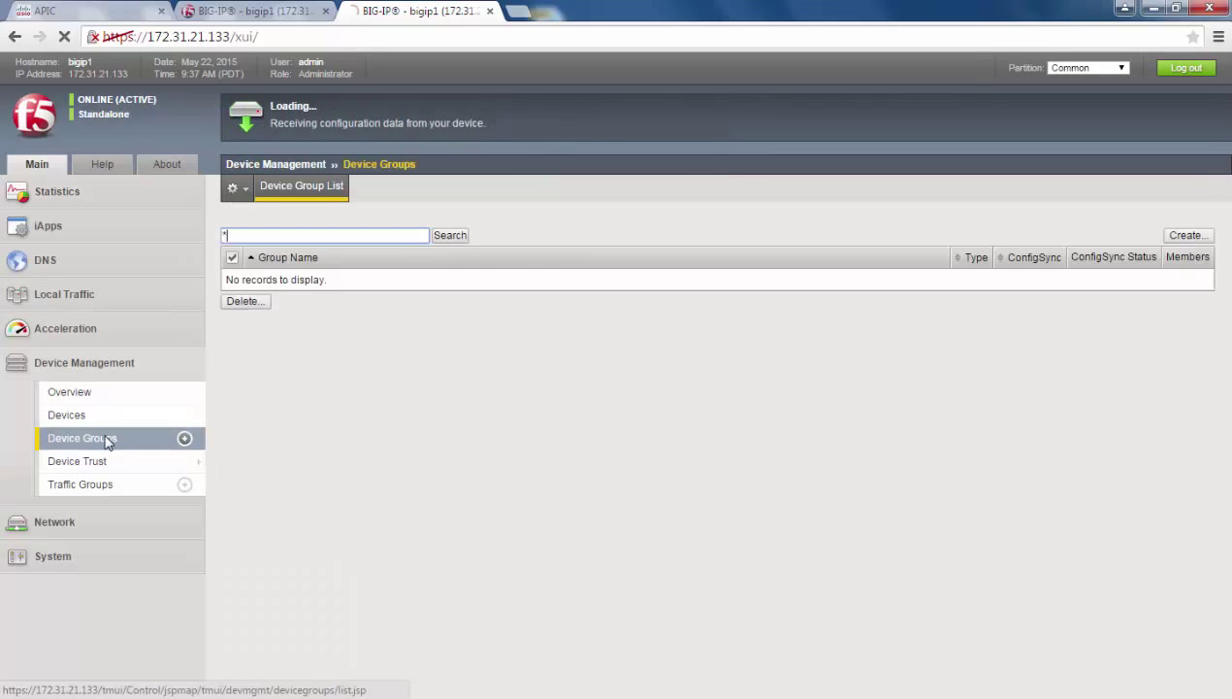
left_click(126, 526)
mouse_move(181, 462)
mouse_move(312, 463)
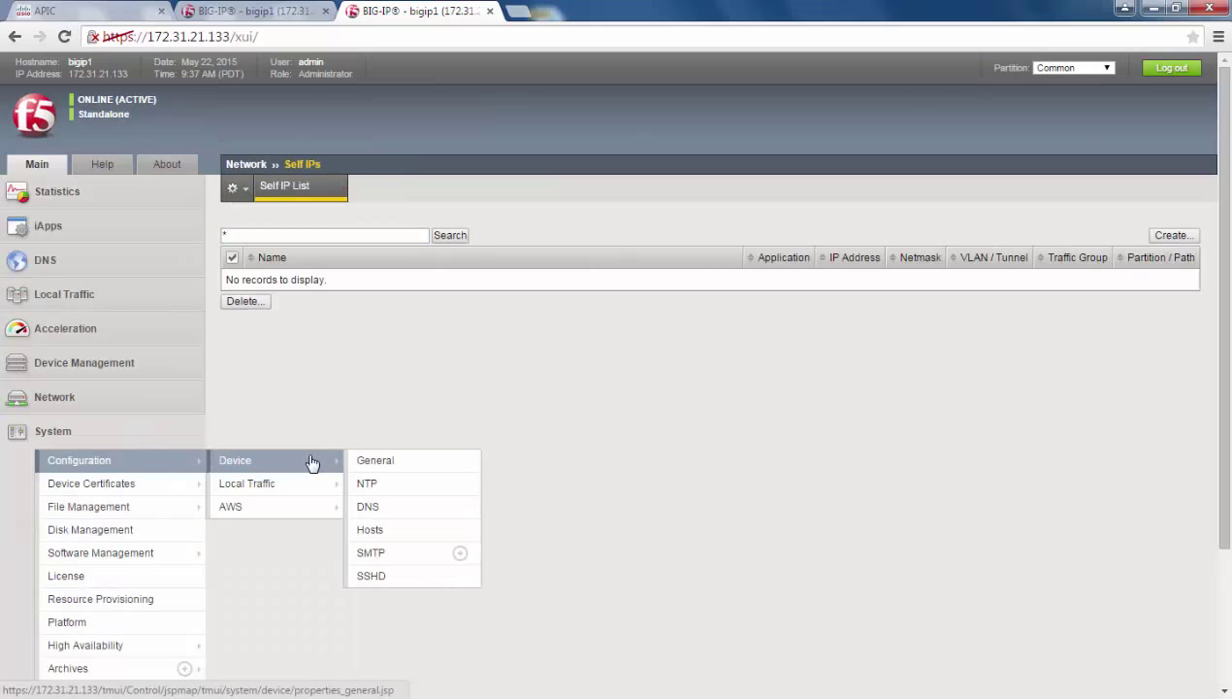
left_click(394, 484)
left_click(397, 508)
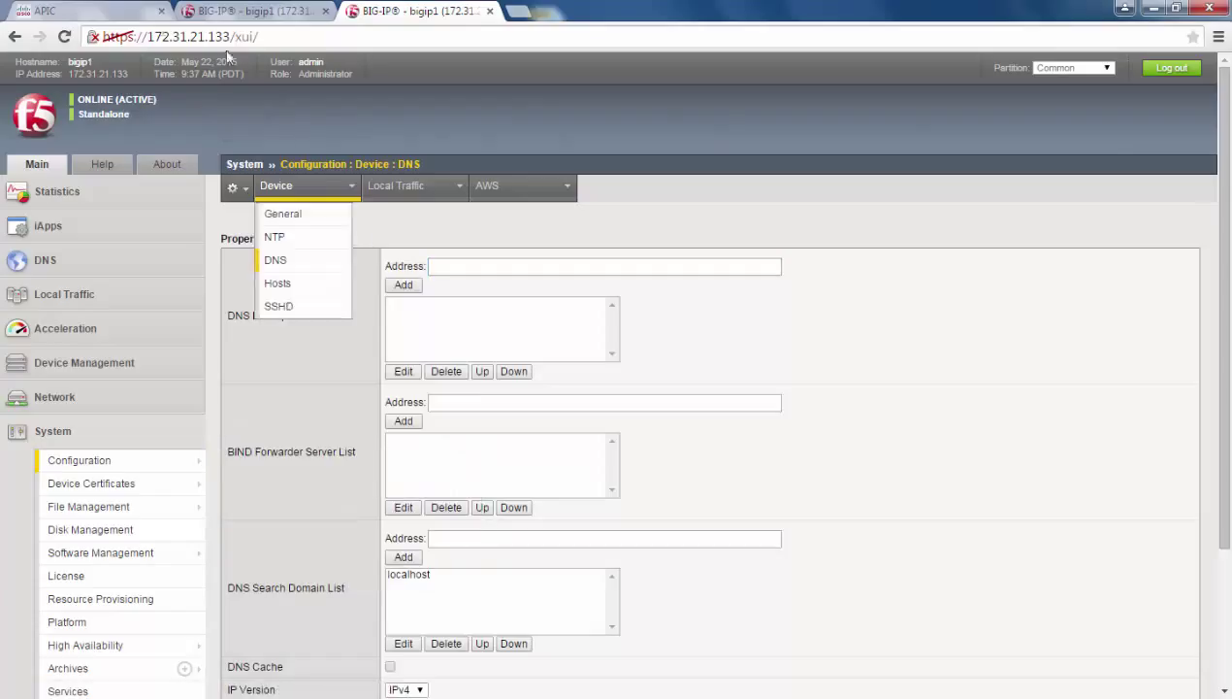
Sign into APIC and bring up the create options on tenant common's L4-L7 Devices list
left_click(114, 14)
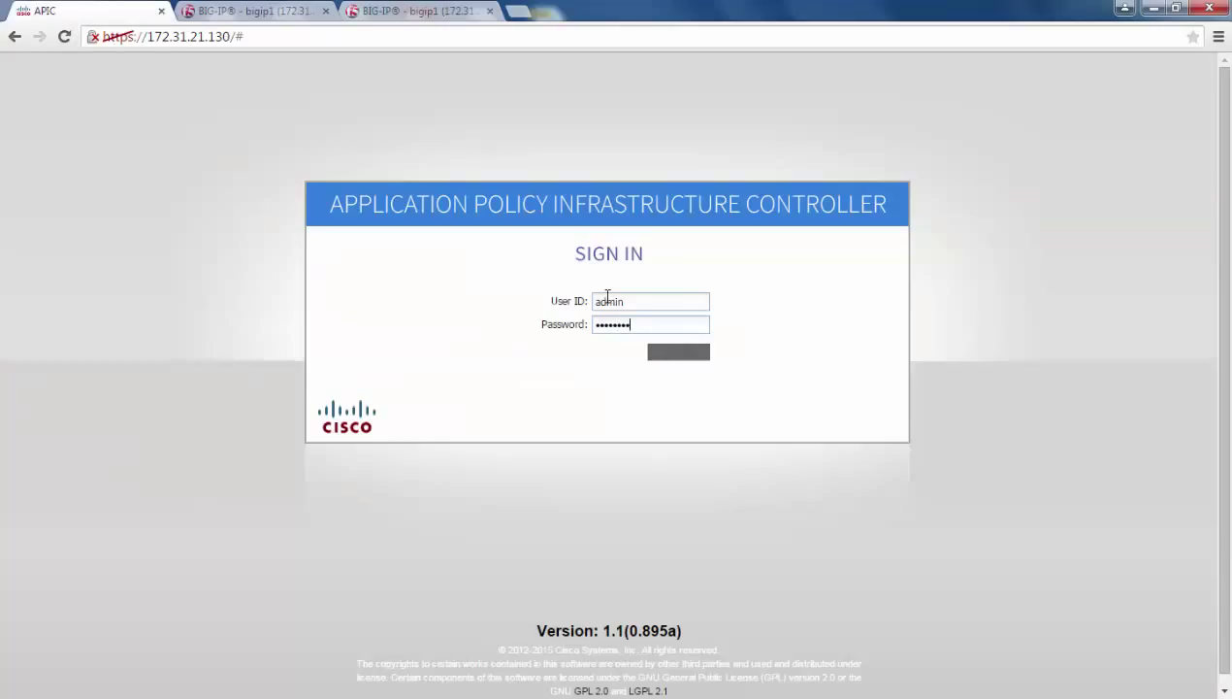
key("Return")
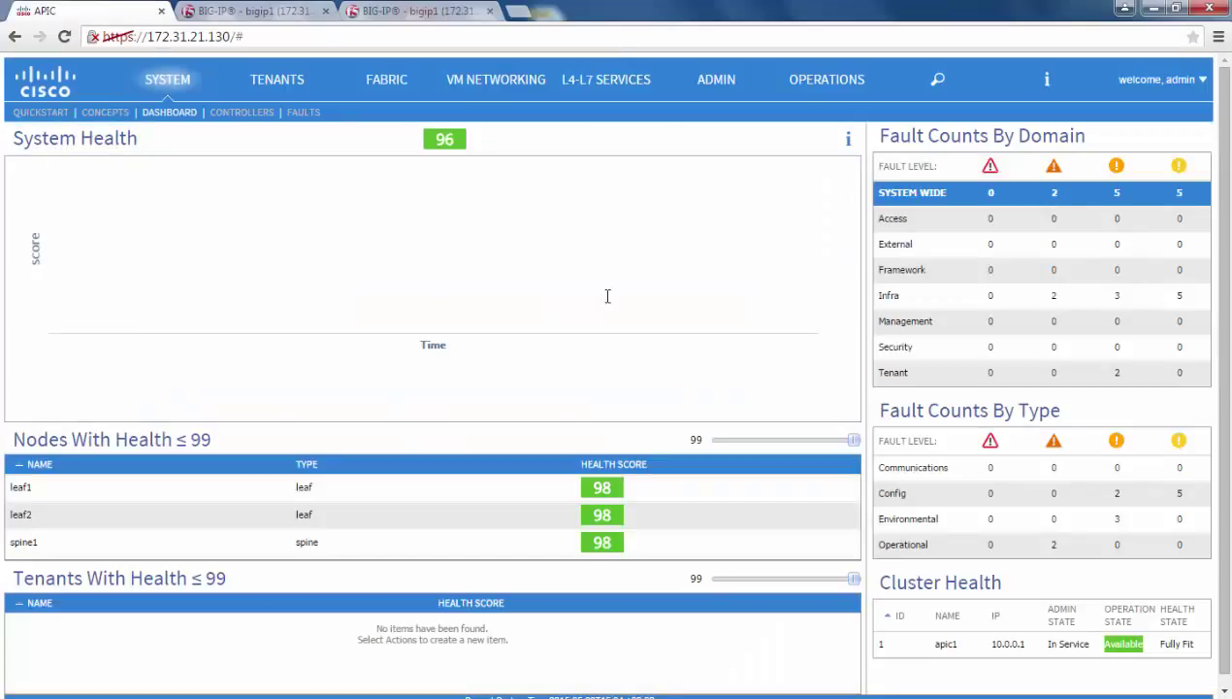
left_click(280, 82)
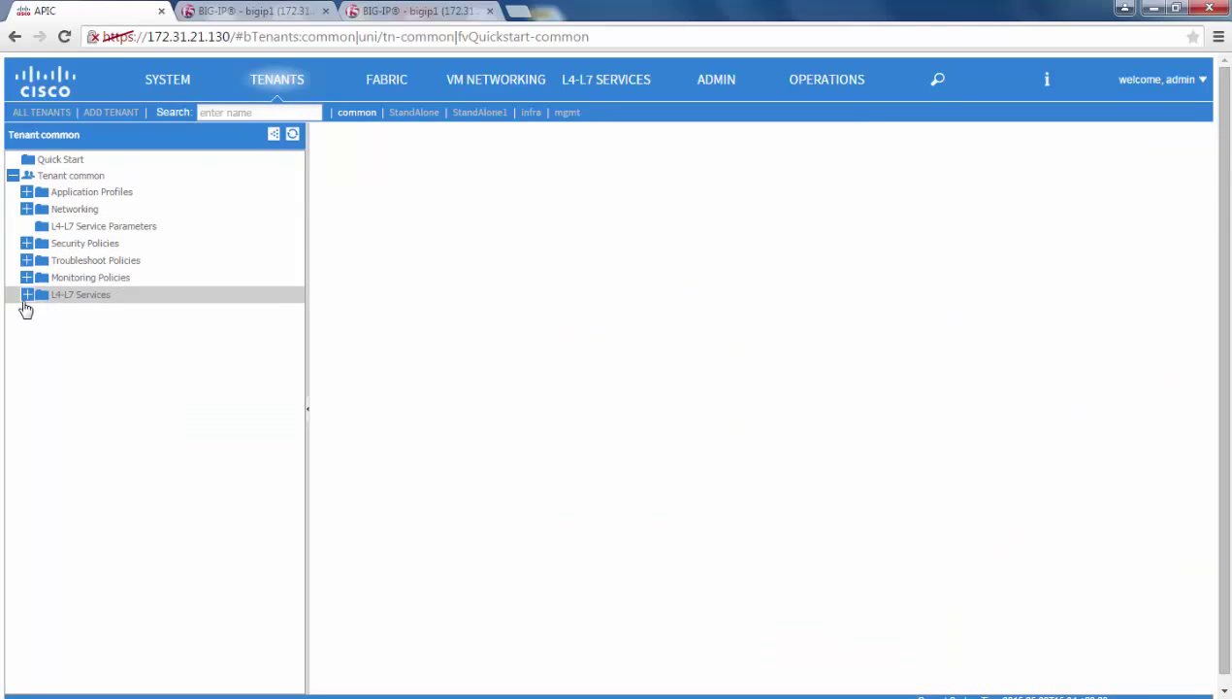
left_click(27, 296)
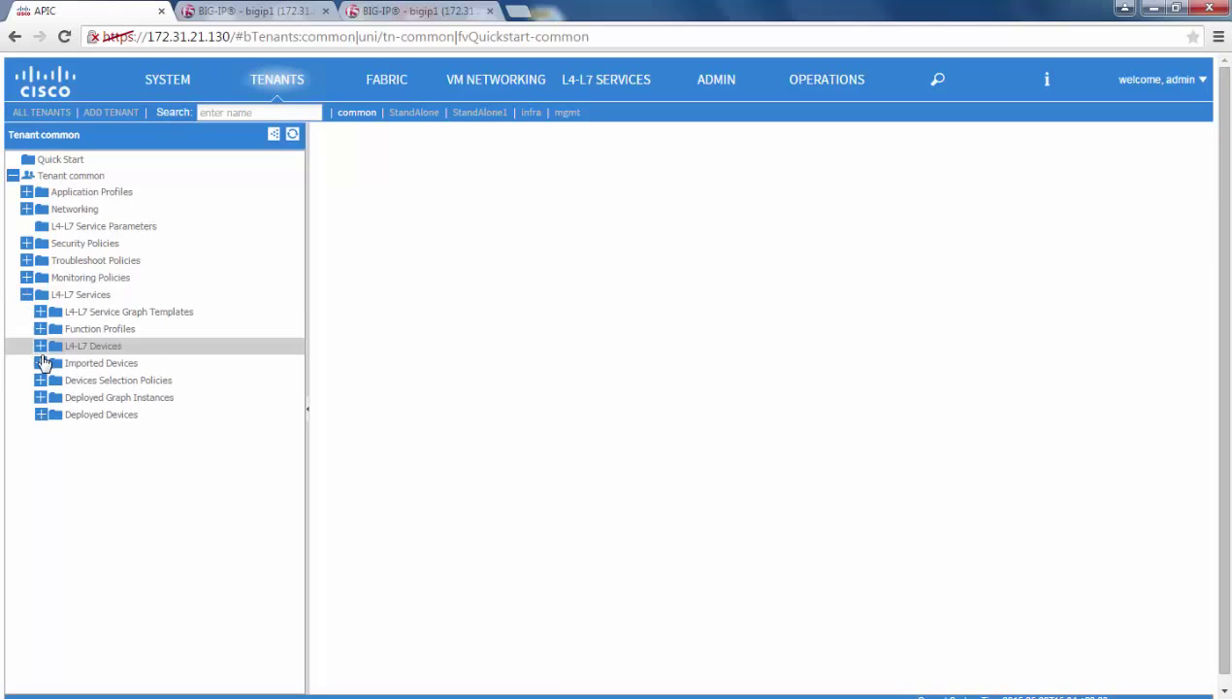
left_click(104, 349)
right_click(134, 351)
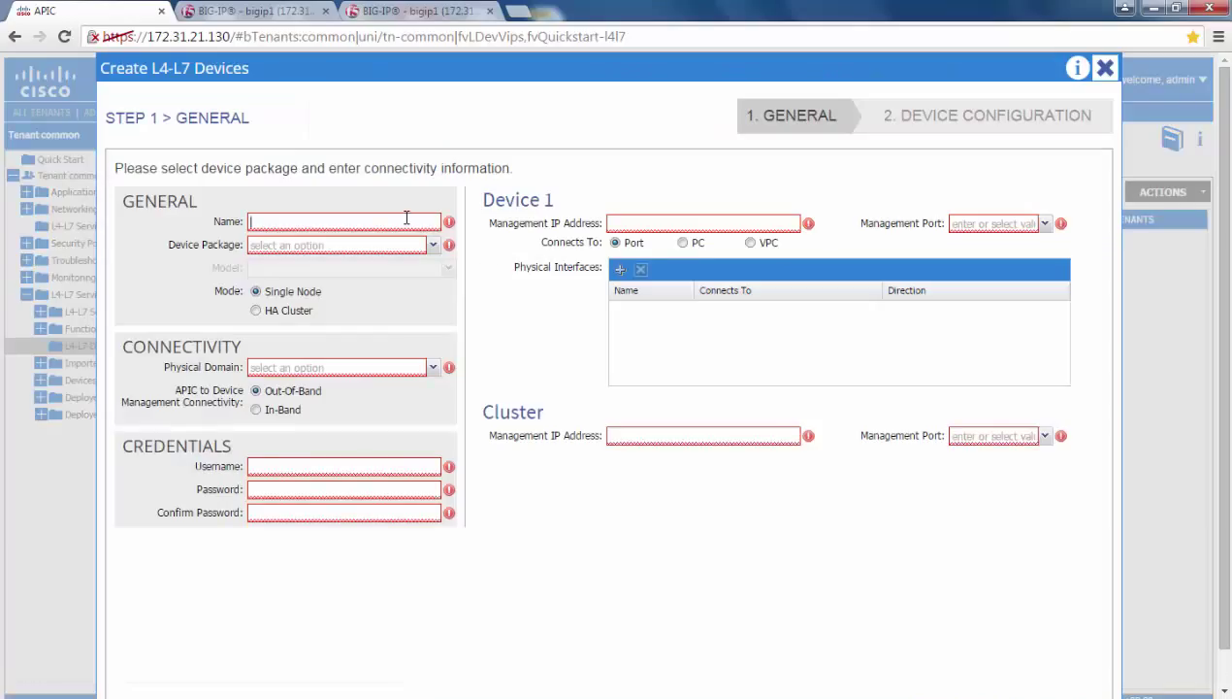
Name the device HighAvailVE: F5-BIGIP-1.1.1 package, Unknown (Manual) model, HA Cluster, VIRTUAL
left_click(407, 218)
type("HighAvailVE")
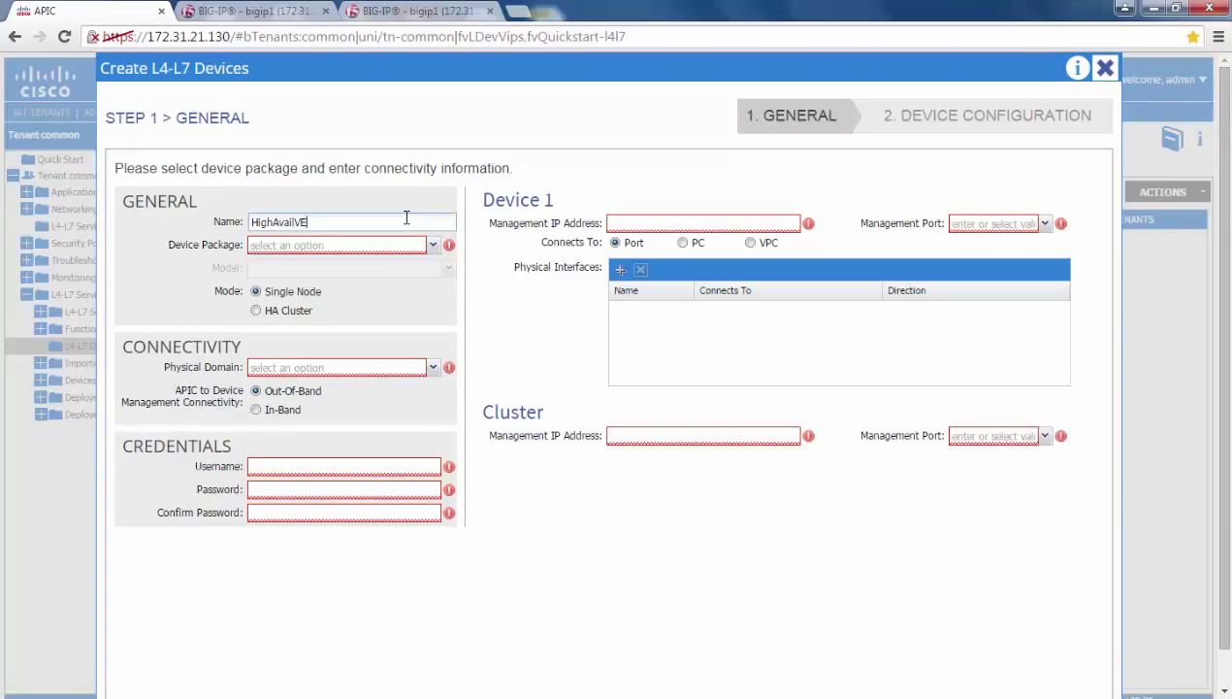
left_click(432, 244)
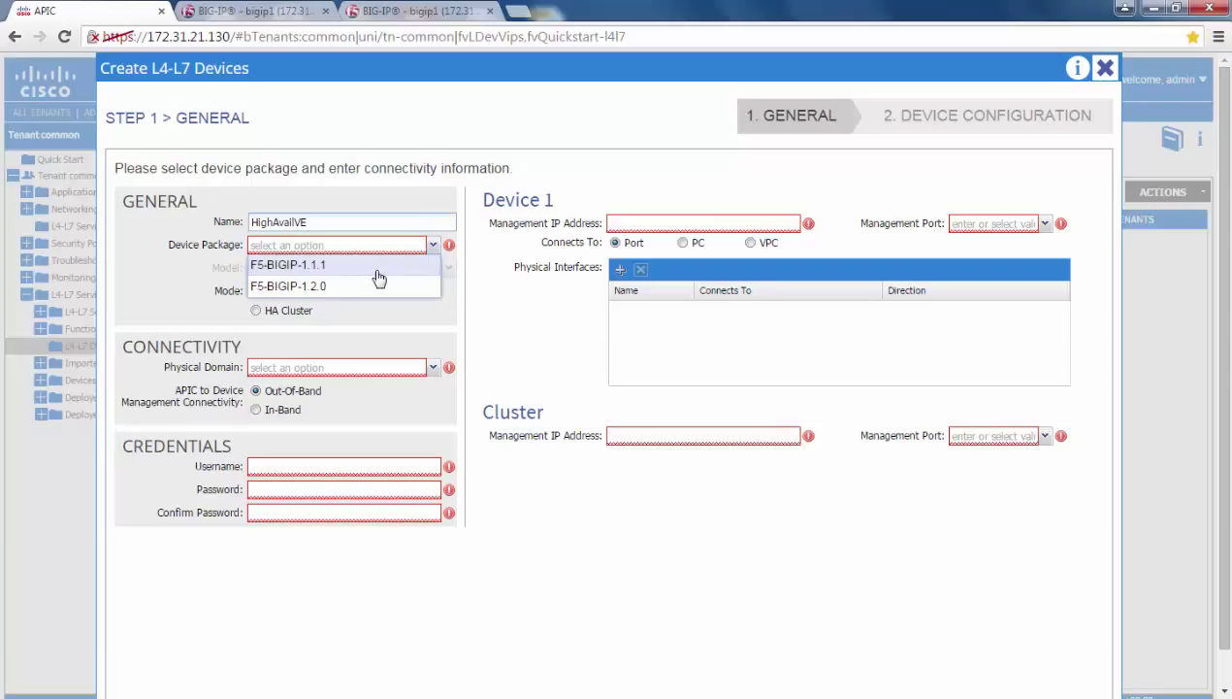
left_click(378, 273)
left_click(432, 268)
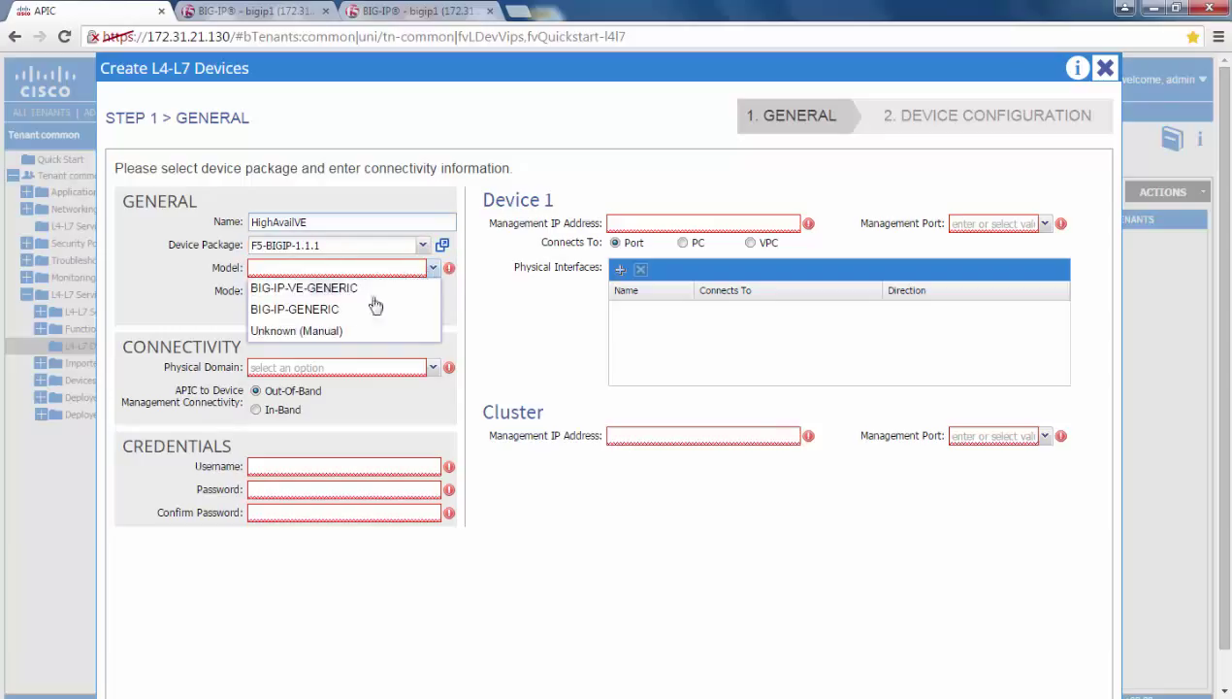
left_click(328, 331)
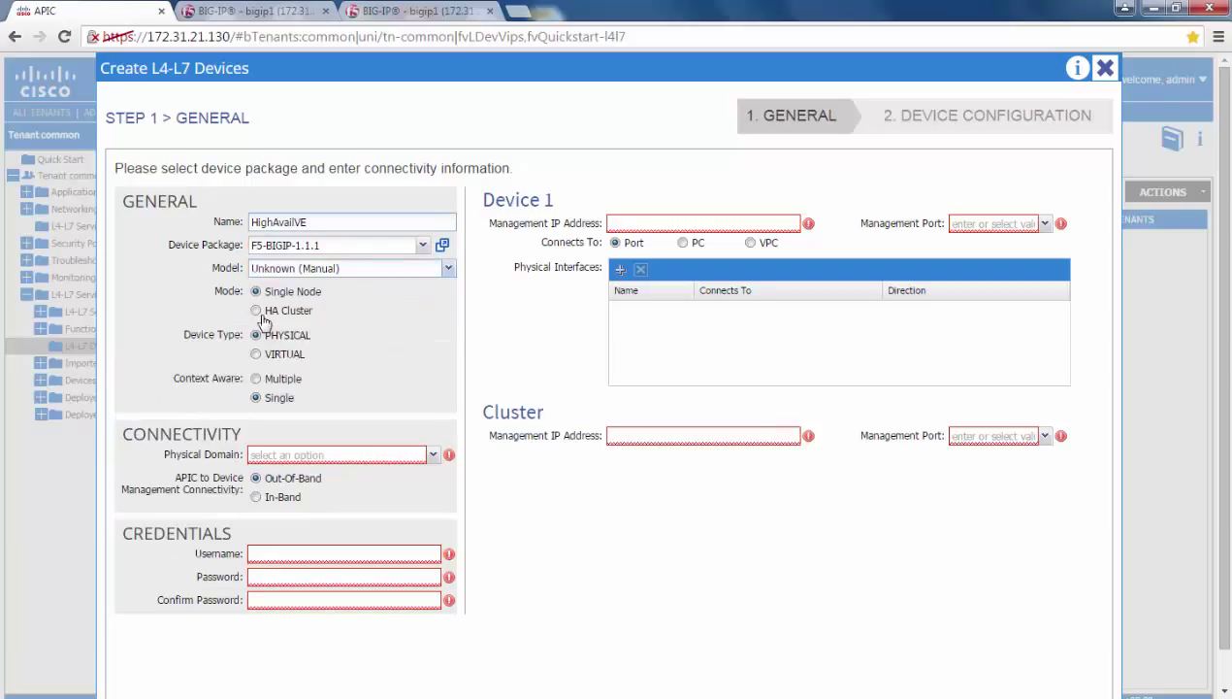
left_click(257, 312)
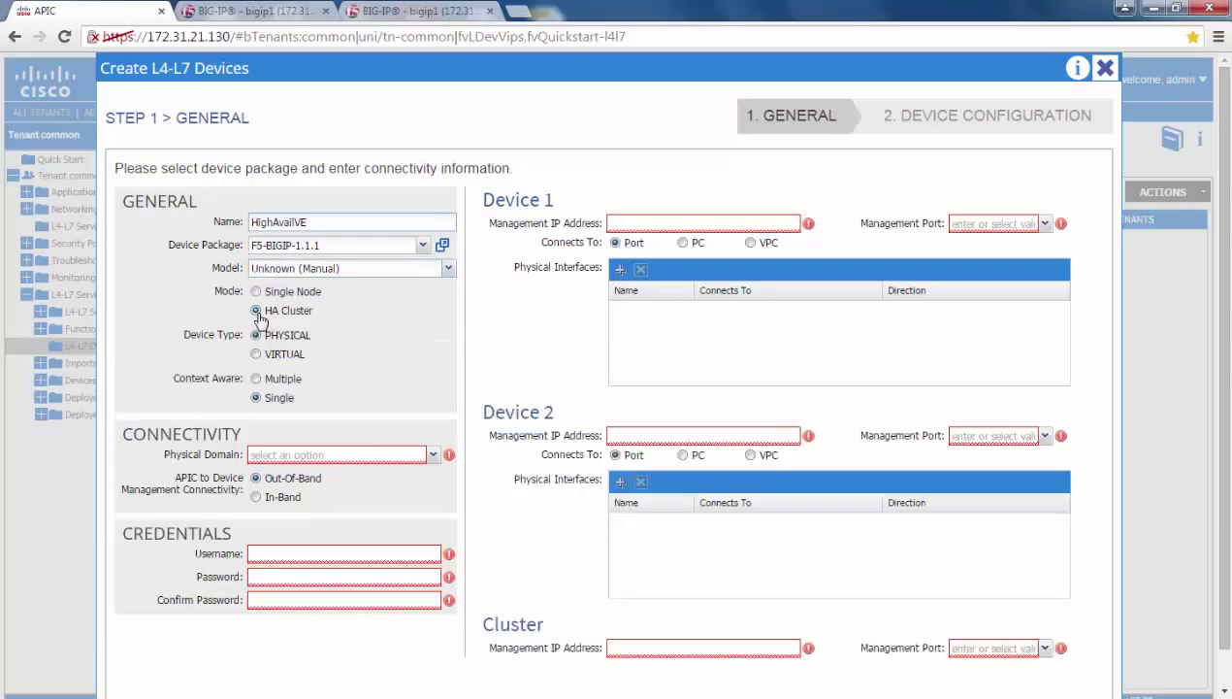
left_click(258, 356)
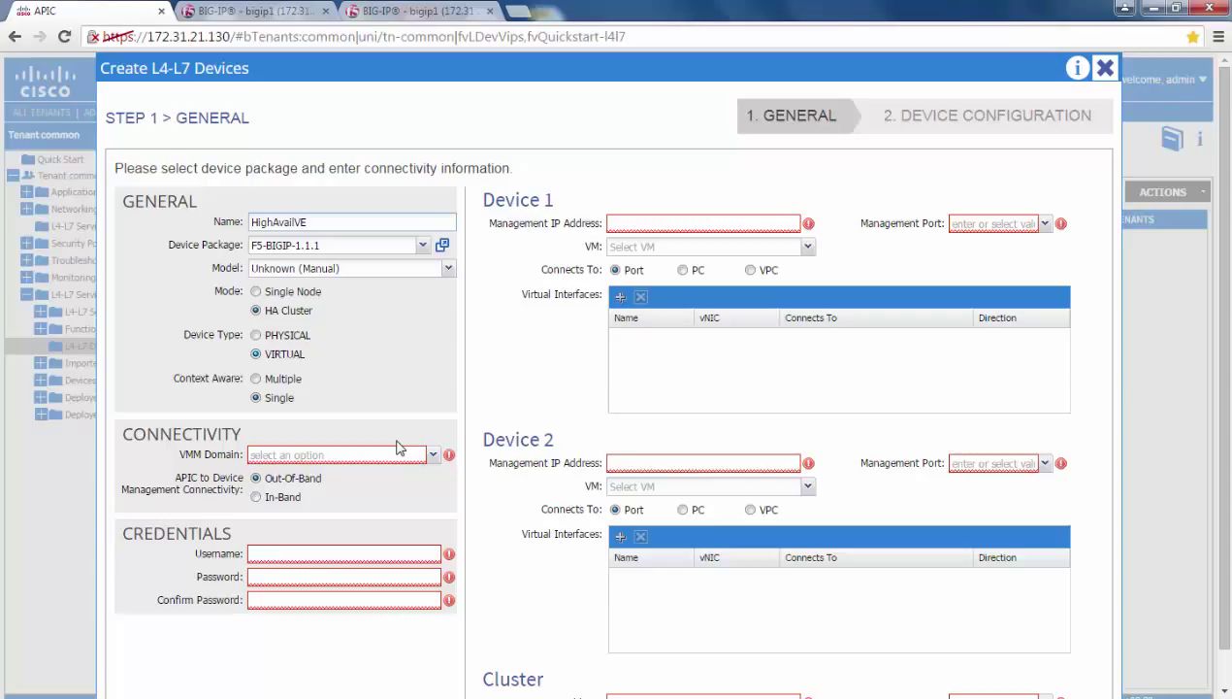
Choose the vcenter VMM domain and enter the device username and password
left_click(399, 453)
left_click(384, 476)
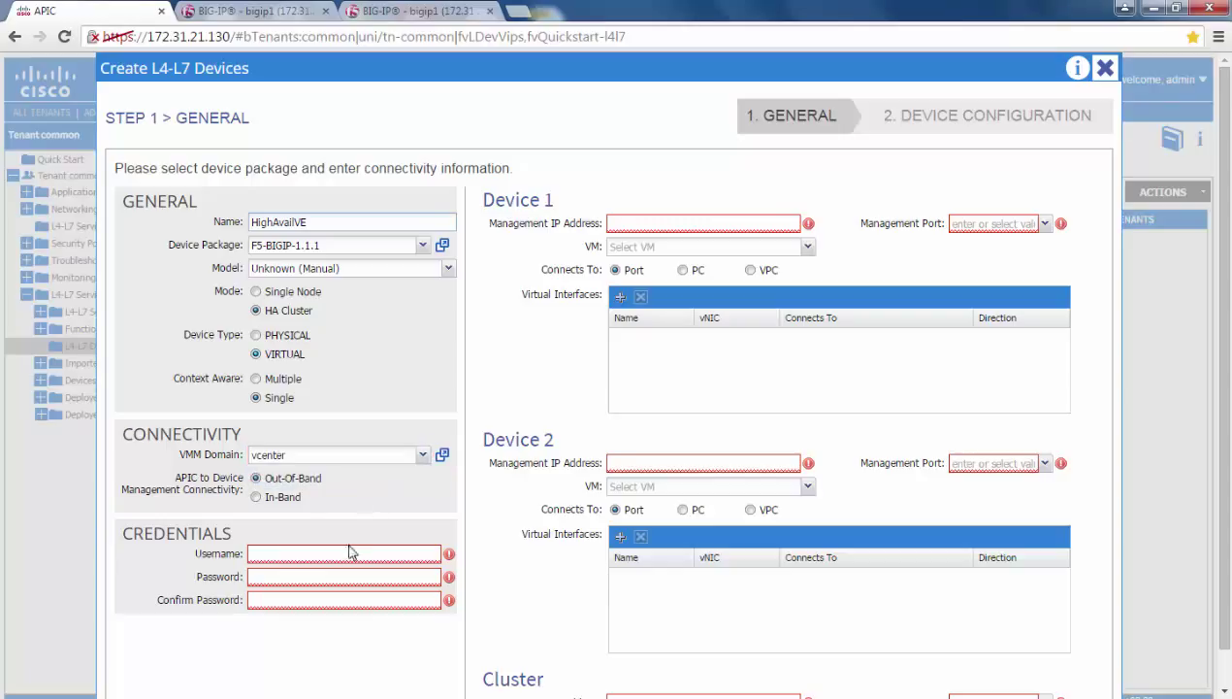
left_click(350, 551)
type("admina")
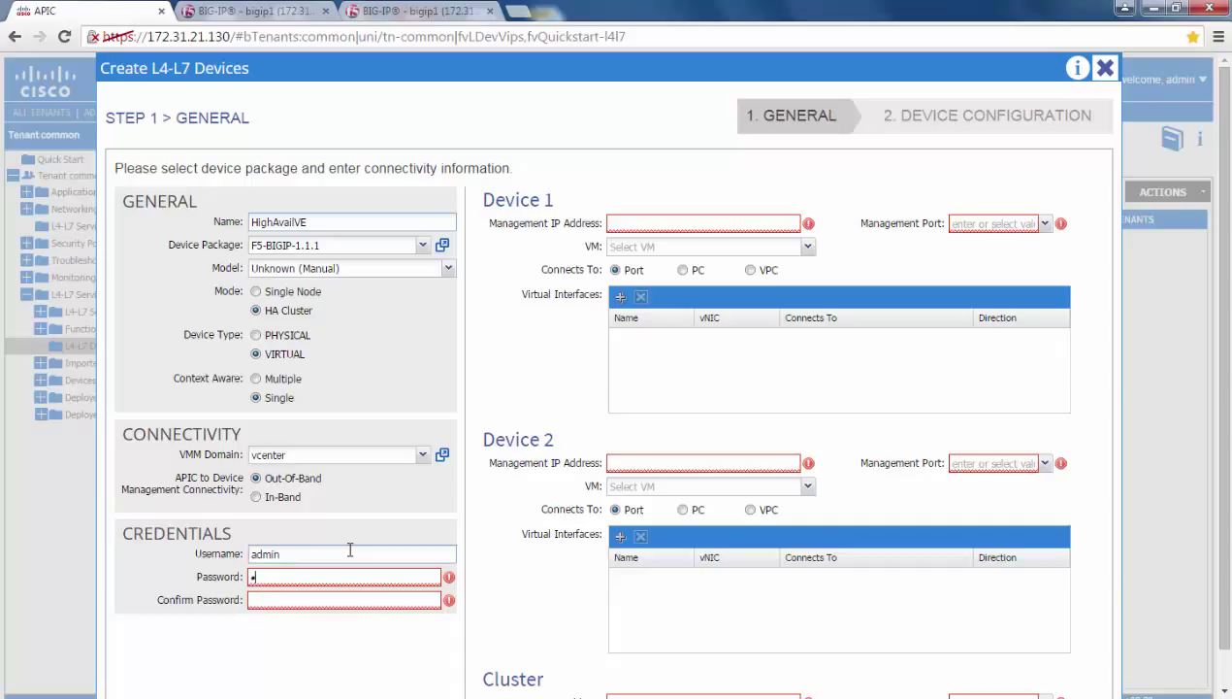
type("dmin")
key("Tab")
type("admin")
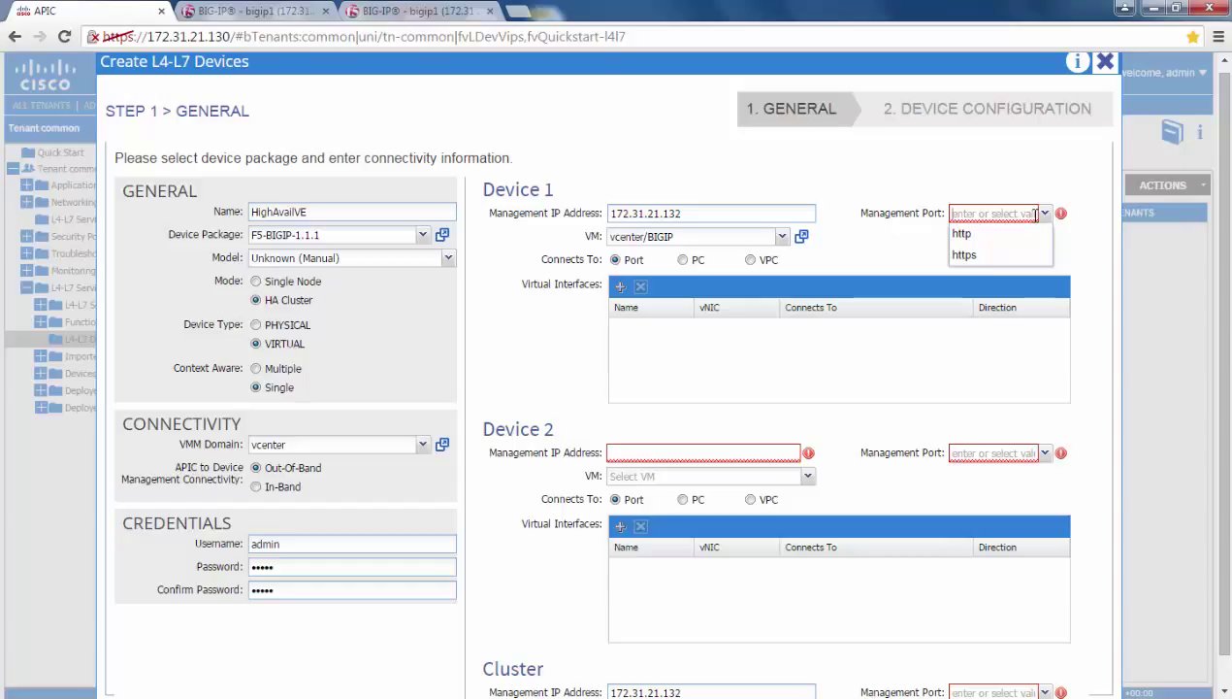
Set Device 1's management port to https and add interface 1_1 as consumer on Node-101/eth1/10
left_click(978, 255)
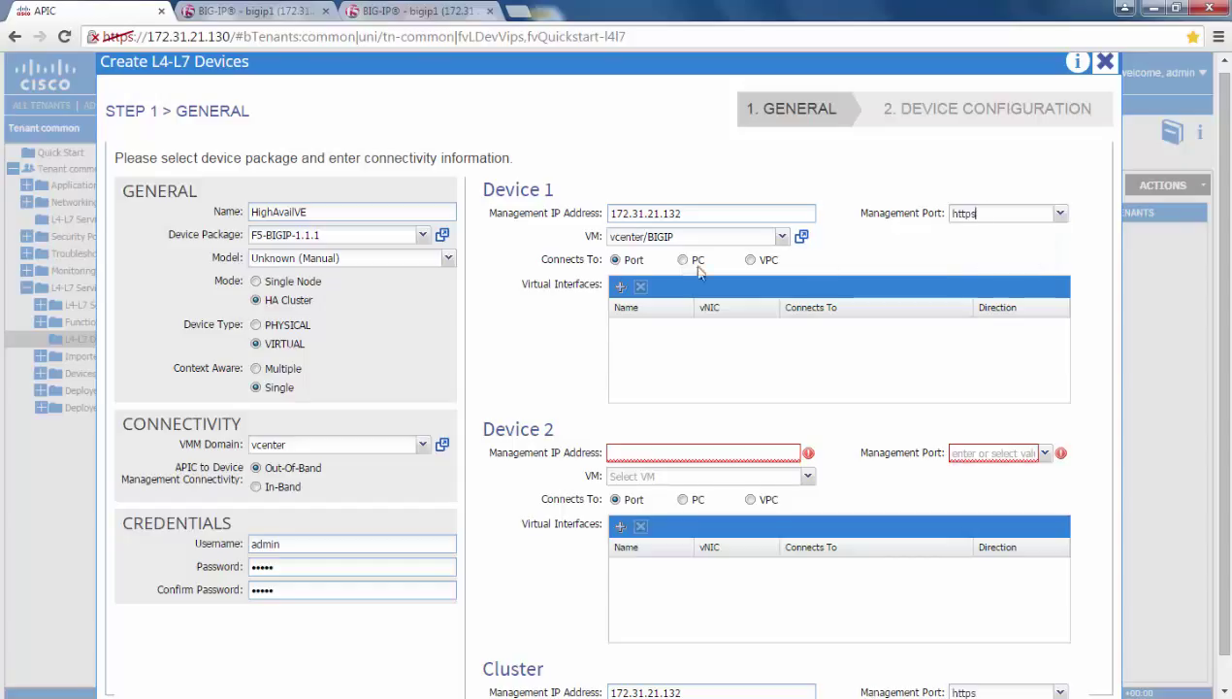
left_click(620, 288)
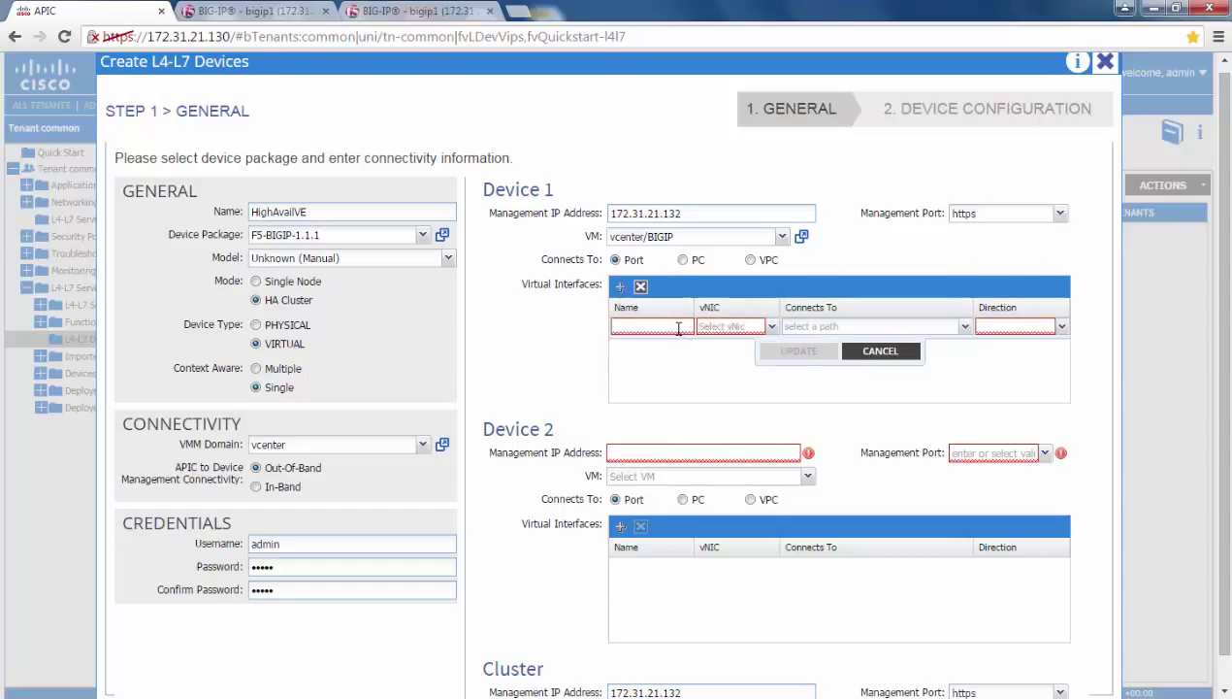
type("1_1")
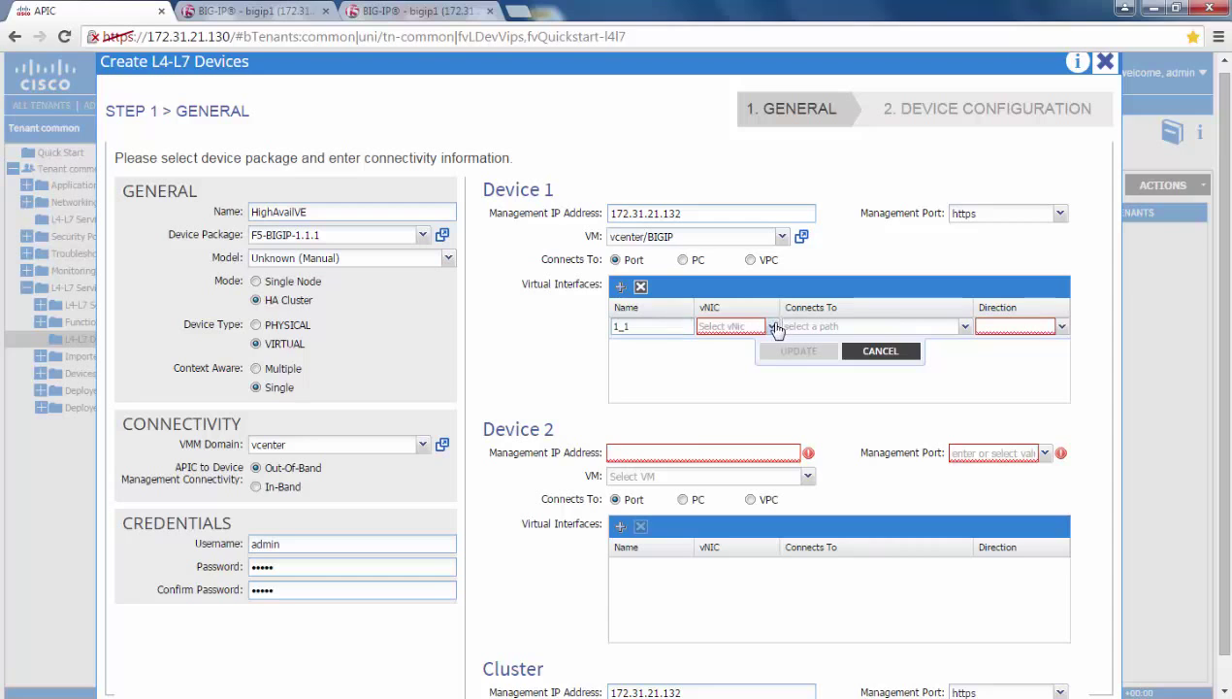
left_click(771, 326)
left_click(733, 400)
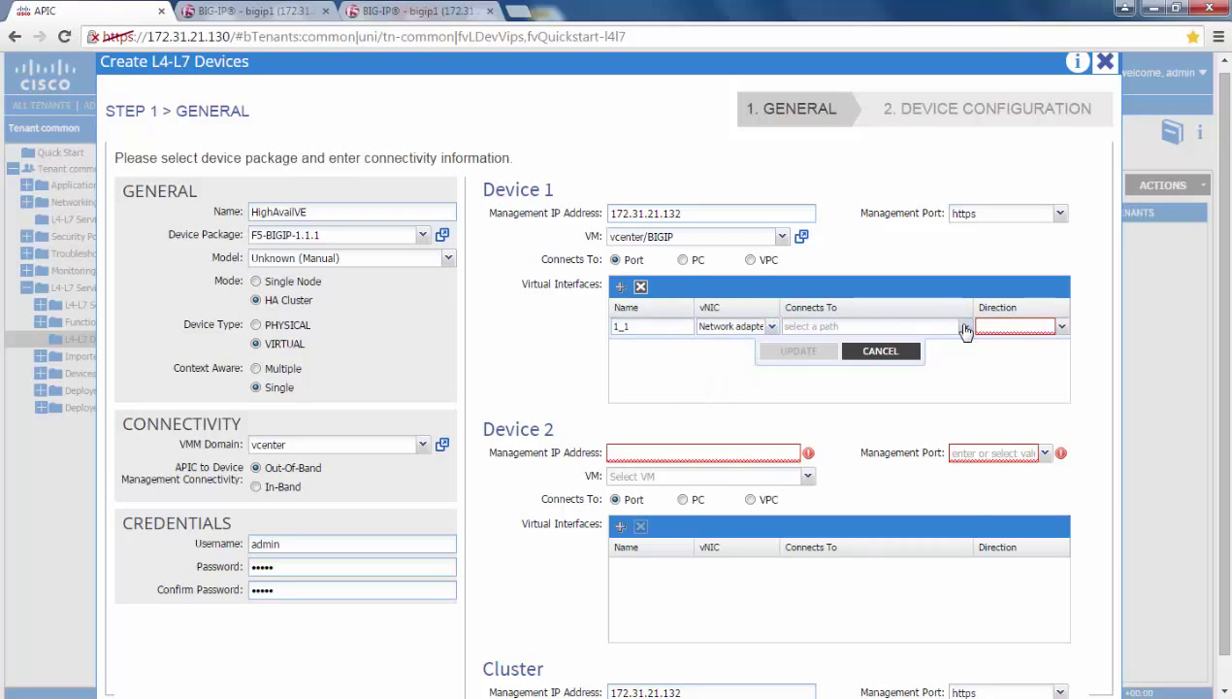
left_click(964, 326)
left_click(789, 372)
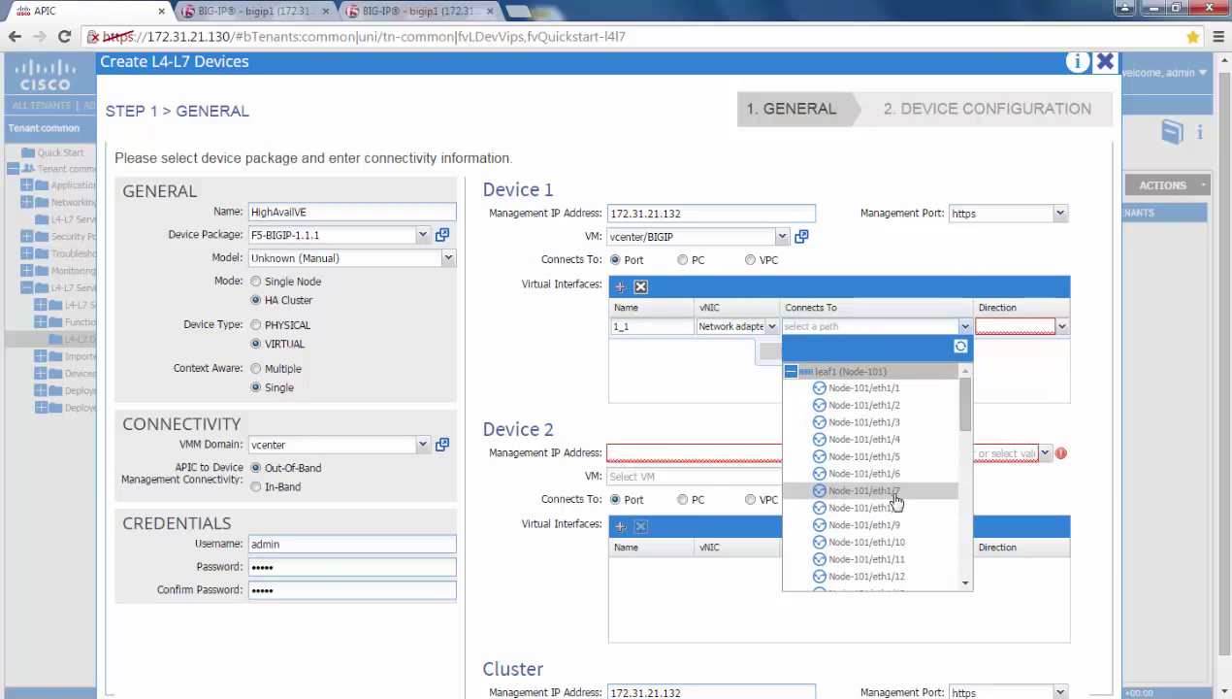
left_click(873, 525)
left_click(1061, 328)
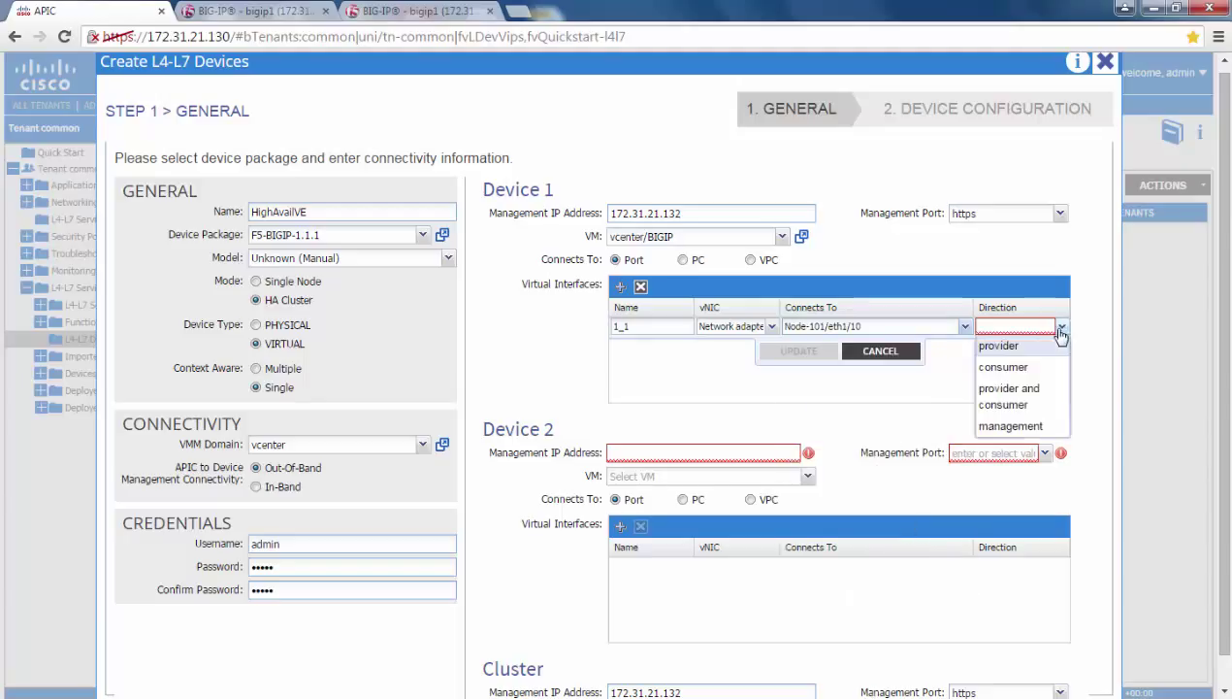
left_click(1009, 366)
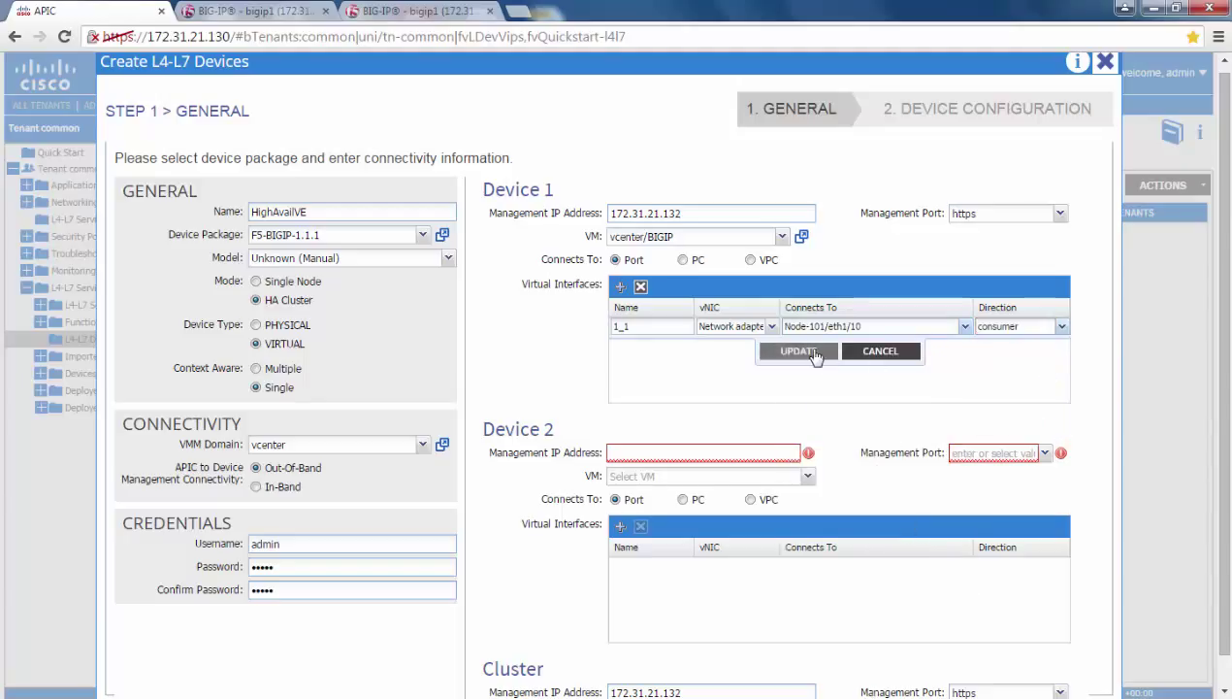
left_click(798, 351)
Add Device 1 interface 1_2 on Network adapter 3, Node-101/eth1/10, as provider
left_click(620, 286)
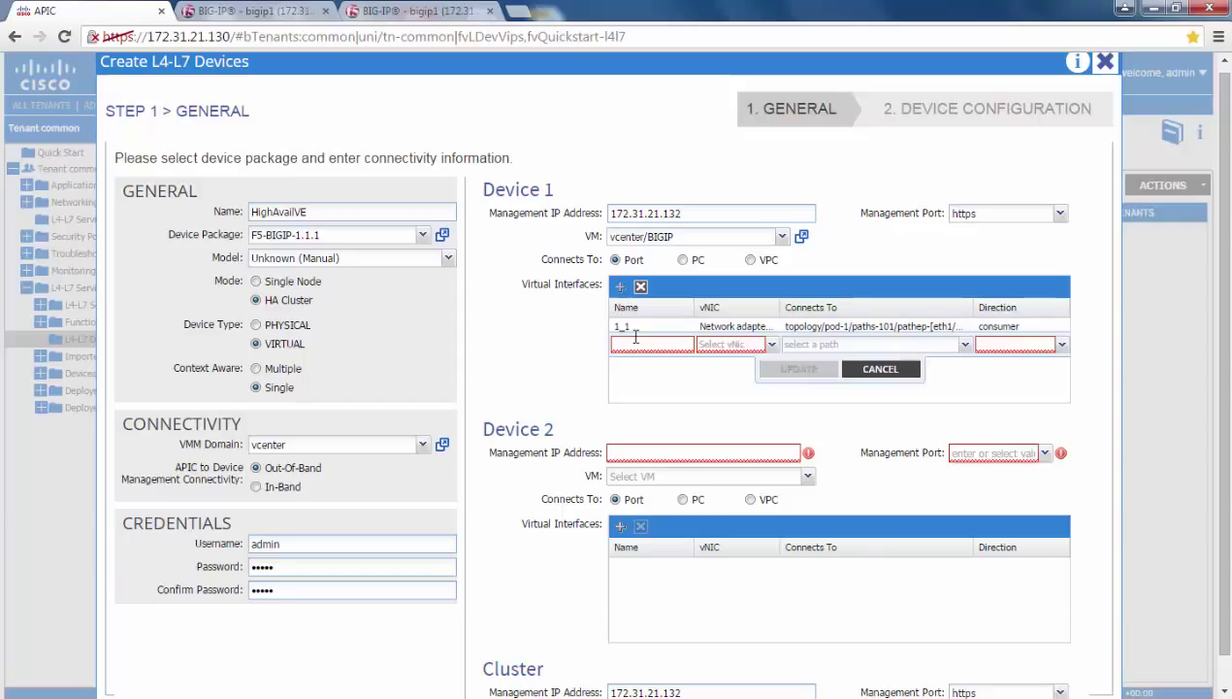
type("1_2")
key("Tab")
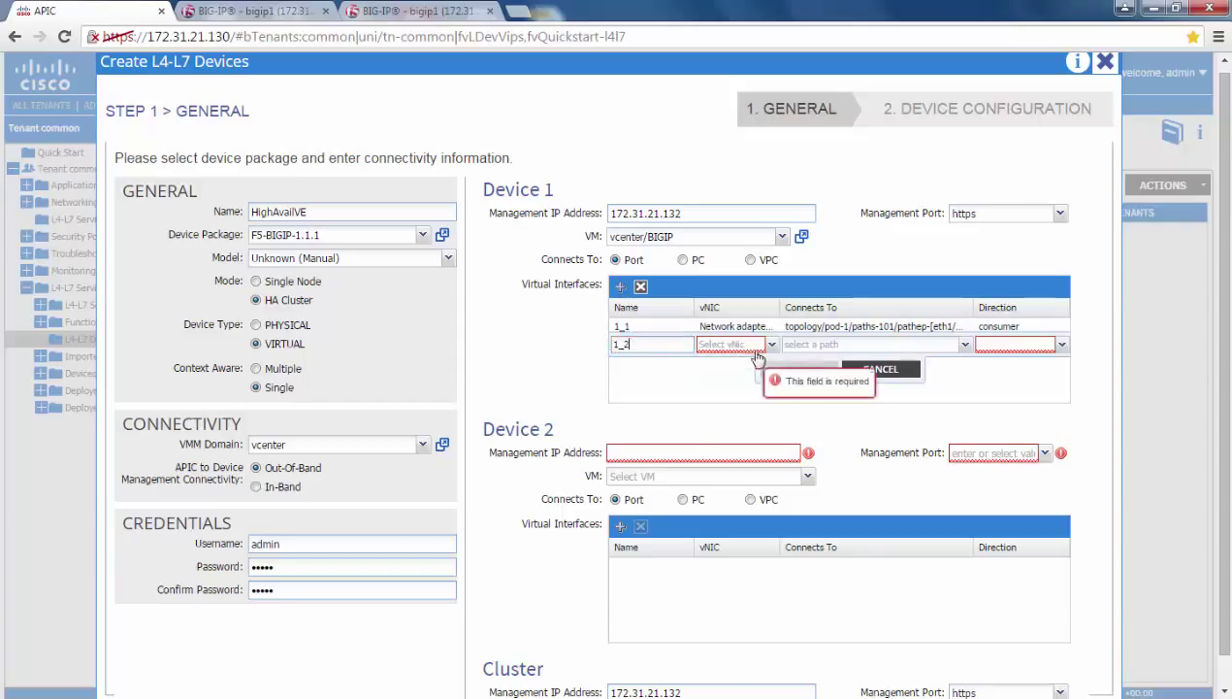
left_click(771, 345)
left_click(756, 448)
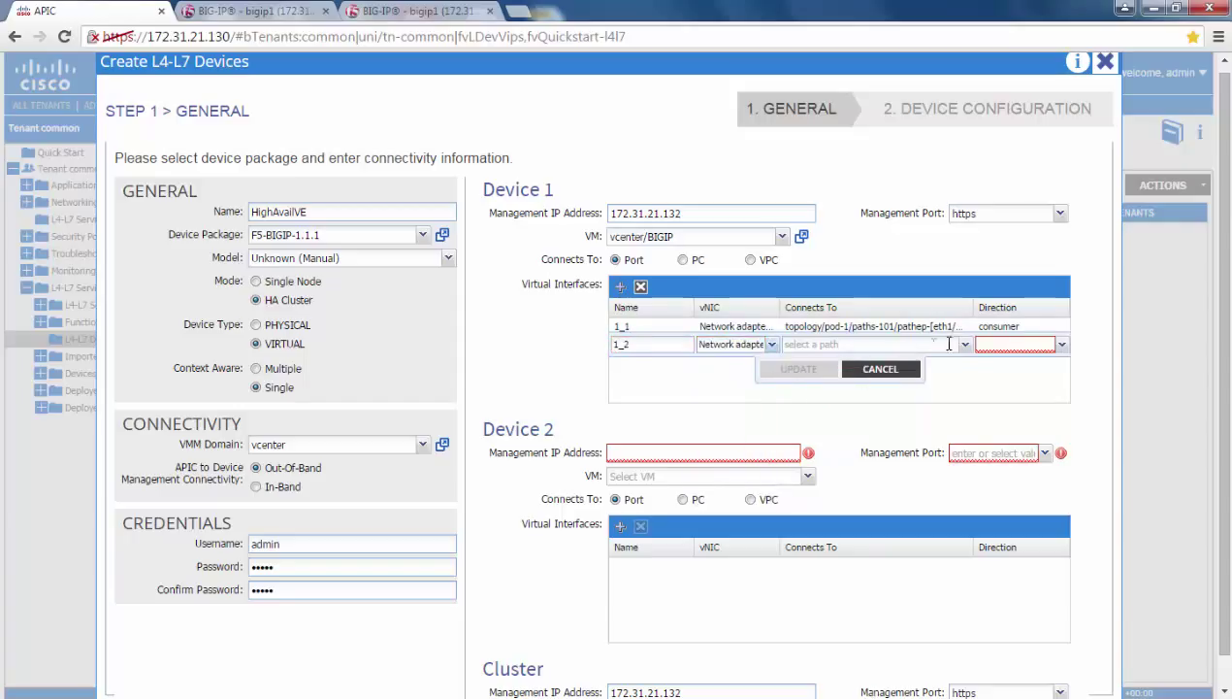
left_click(964, 345)
left_click(792, 390)
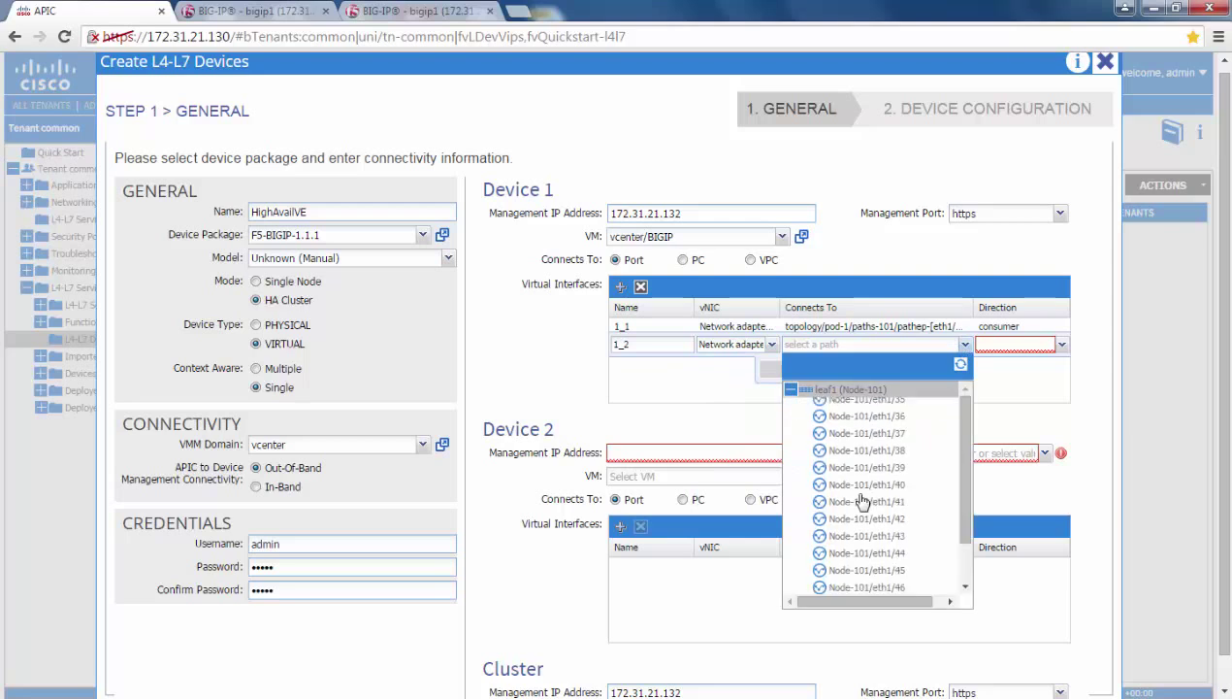
scroll(863, 509, "down", 2)
left_click(875, 556)
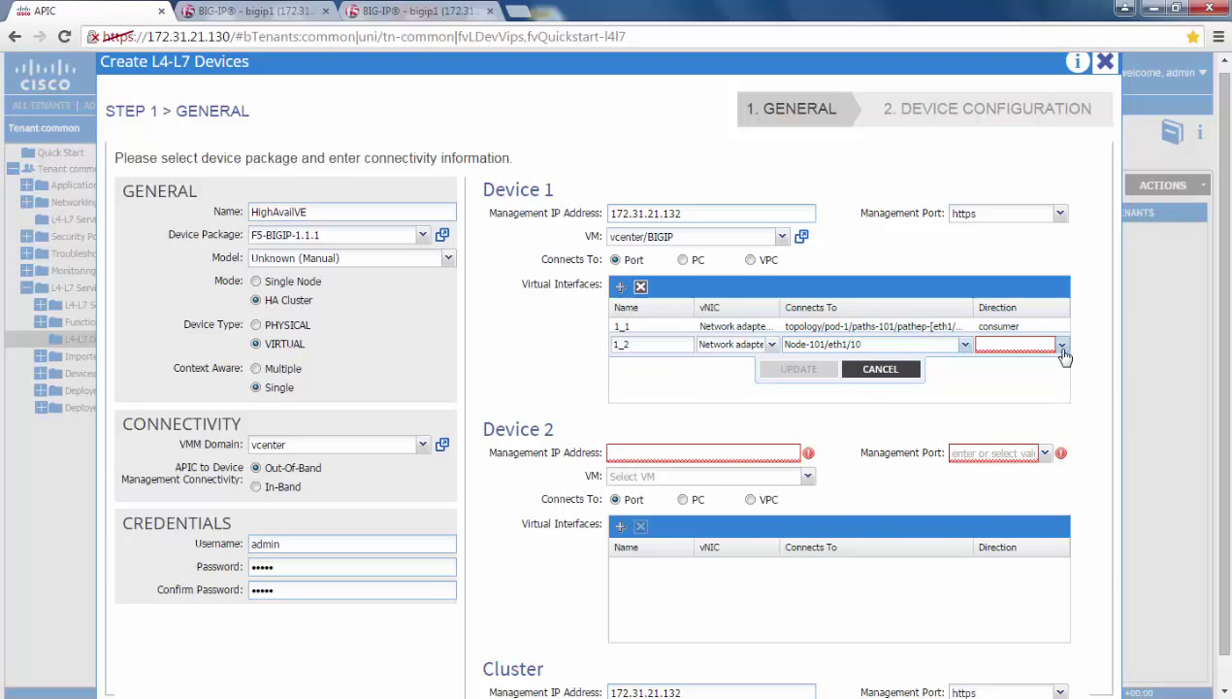
left_click(1061, 344)
left_click(1025, 370)
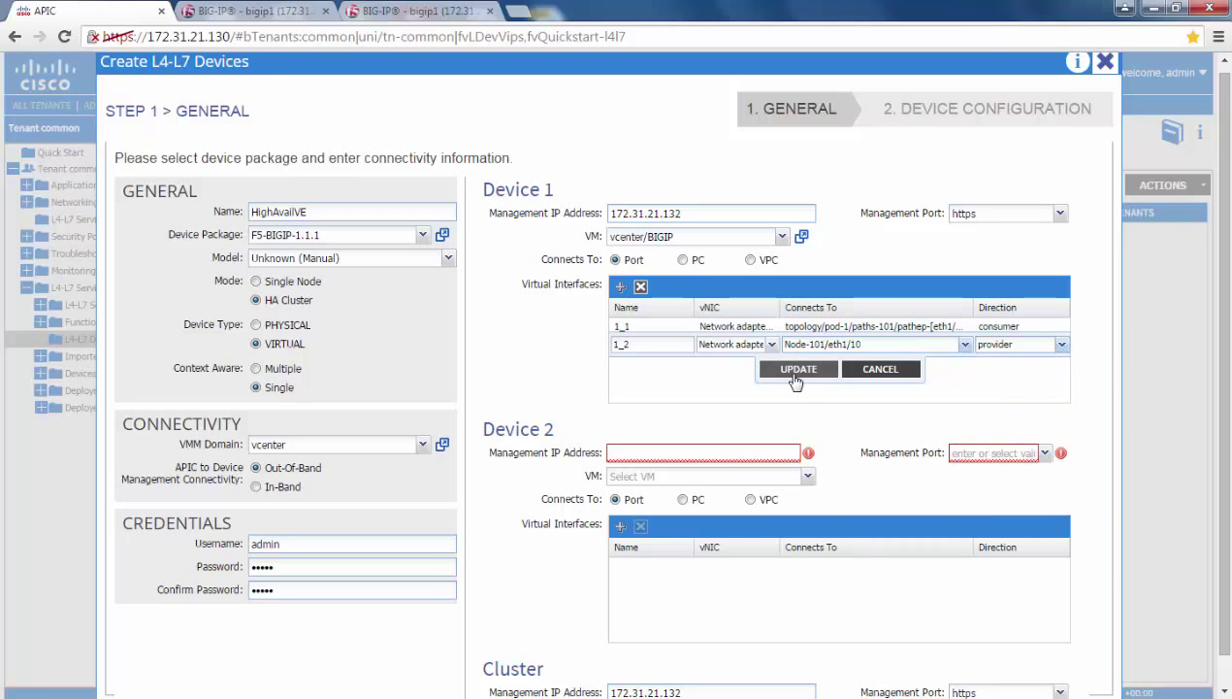
left_click(797, 370)
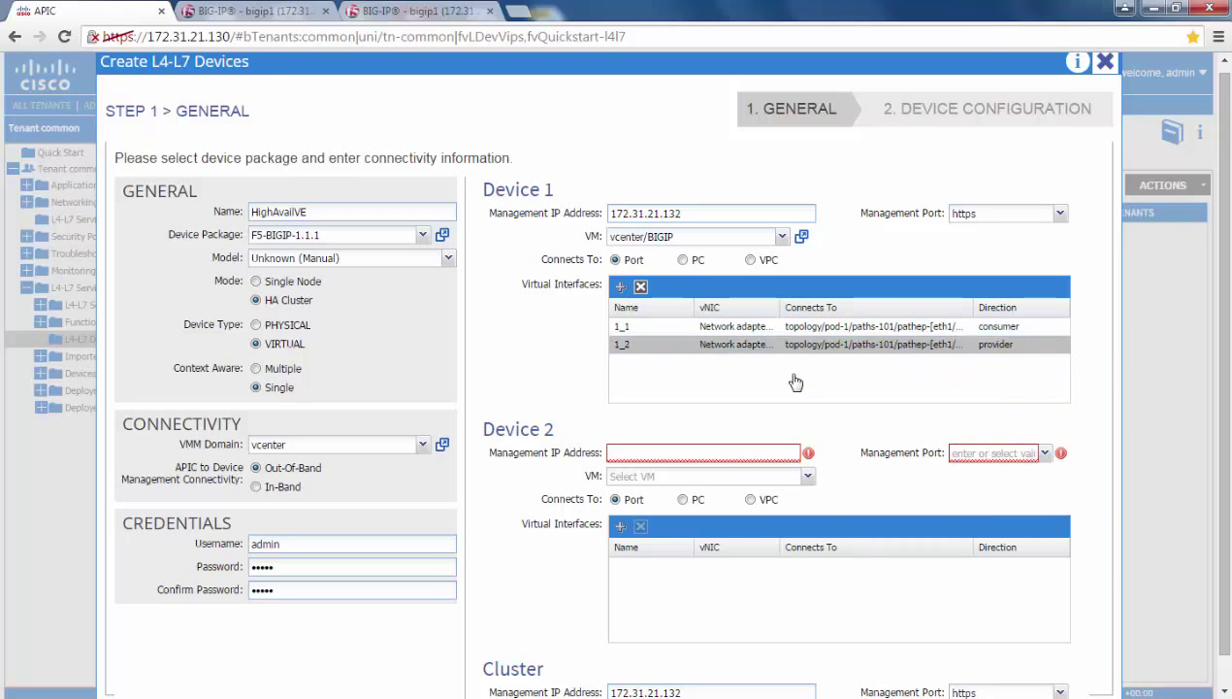
Give Device 2 IP 172.31.21.133, https management port and VM vcenter/BIGIP-VE-HA-1
left_click(734, 451)
type("172.31.21.133")
left_click(997, 452)
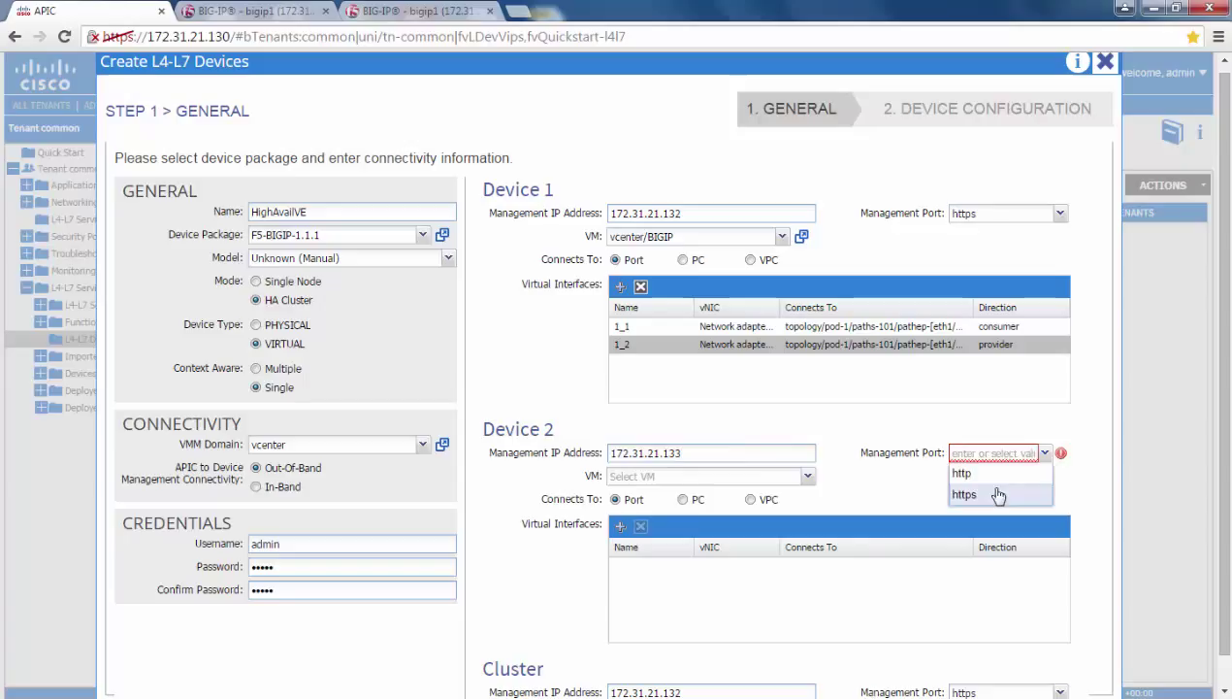
left_click(994, 493)
left_click(696, 477)
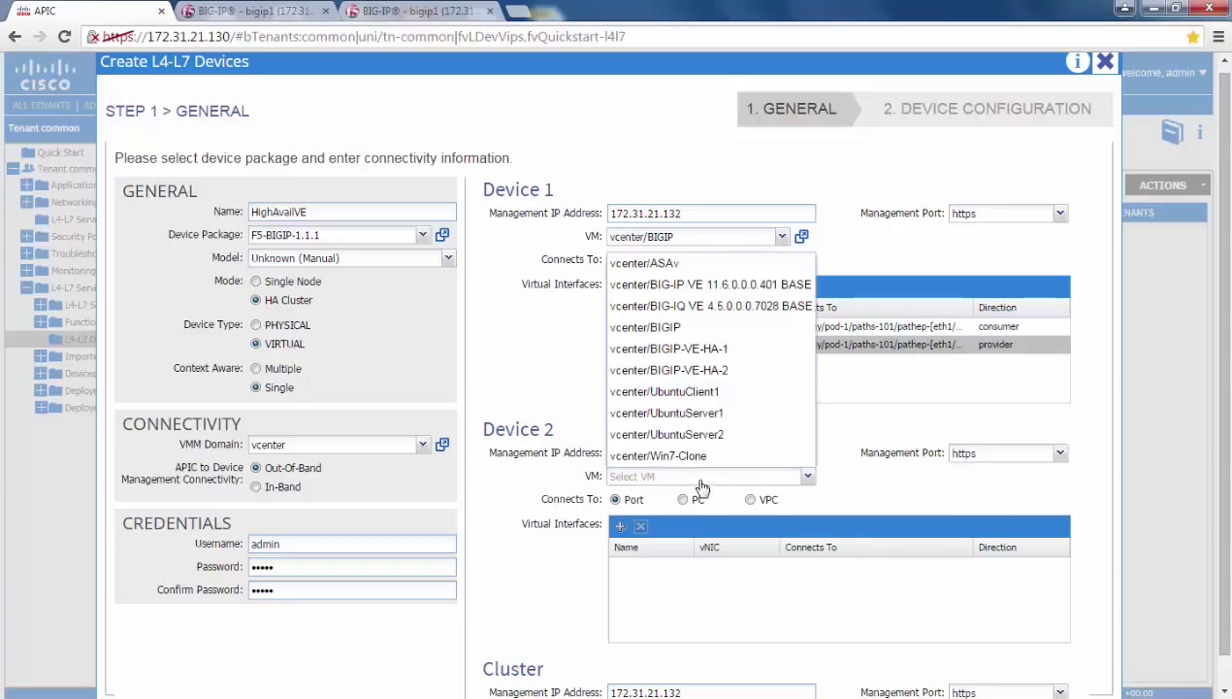
left_click(742, 349)
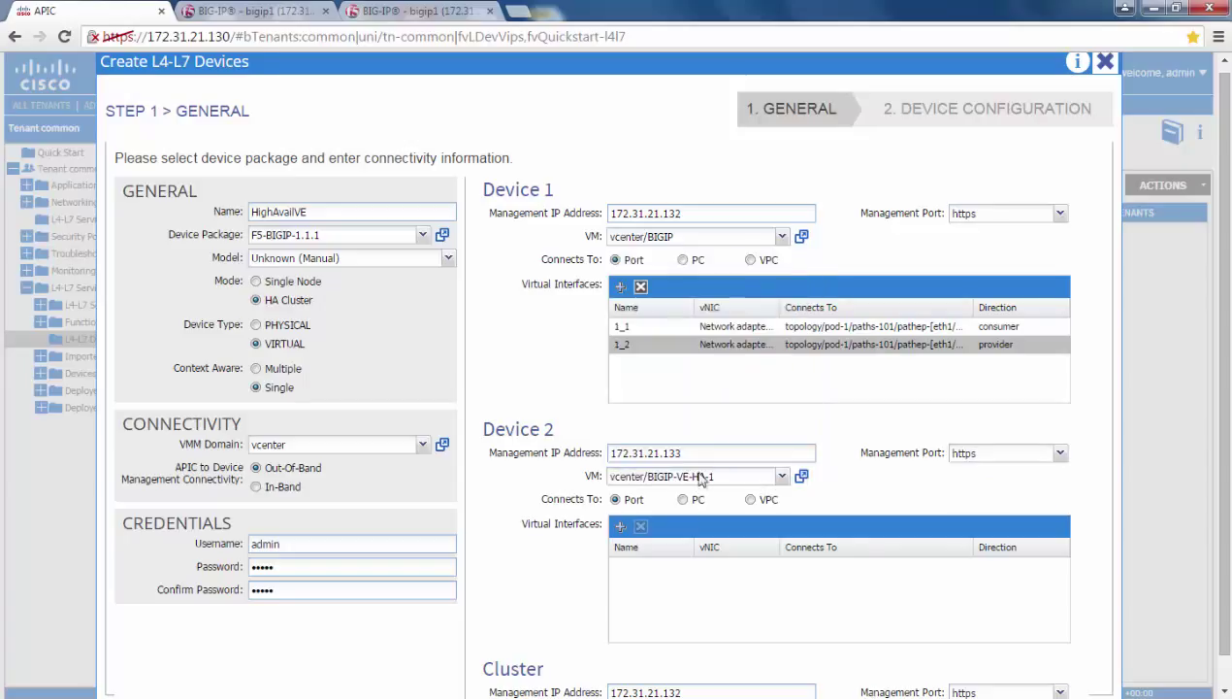
Add Device 2 interface 1_1 on Network adapter 2, Node-101/eth1/10, as consumer
left_click(621, 527)
type("1_1")
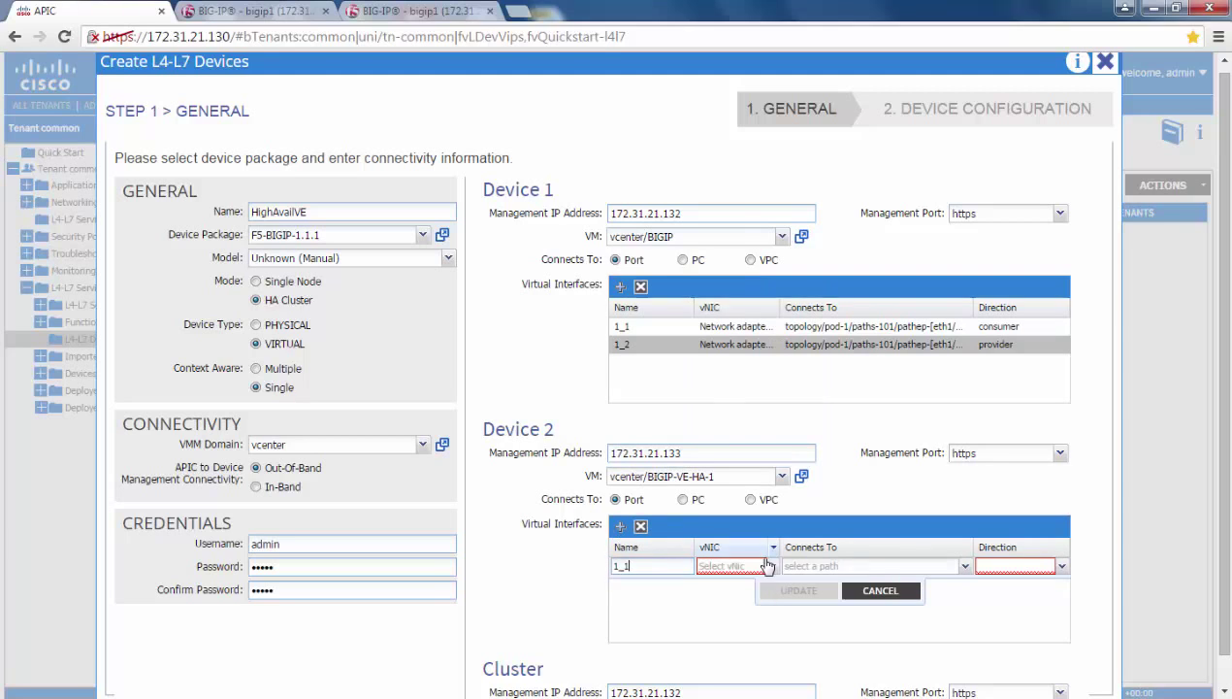
left_click(771, 566)
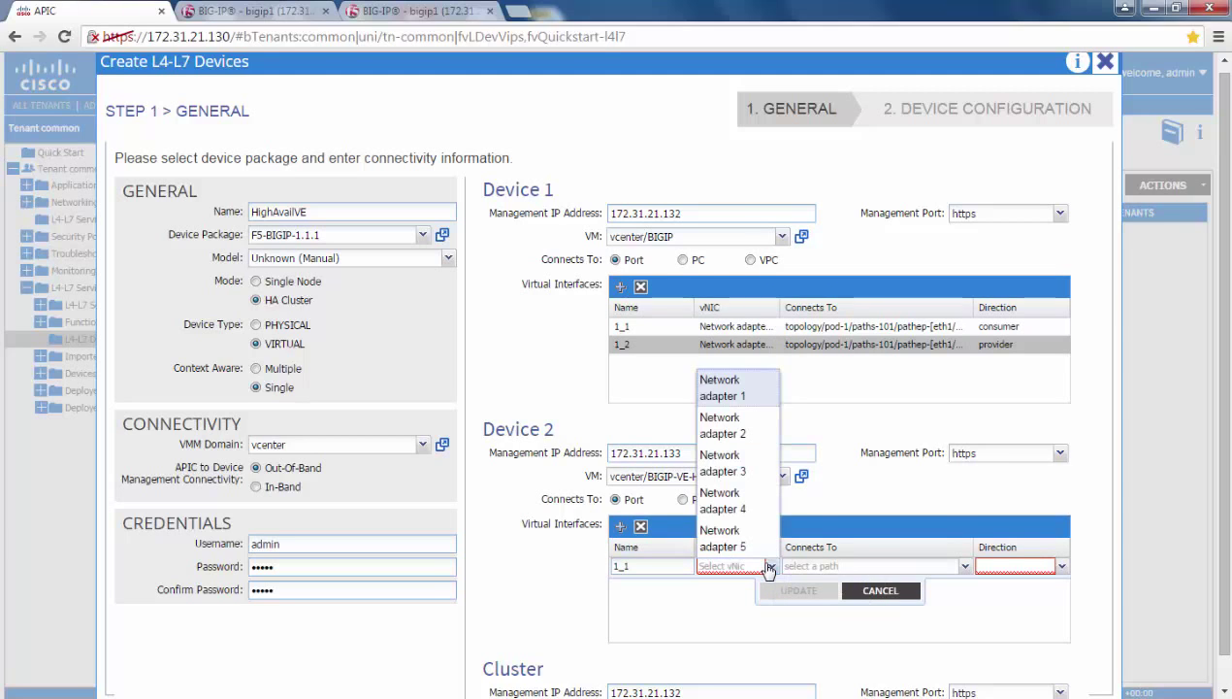
left_click(762, 436)
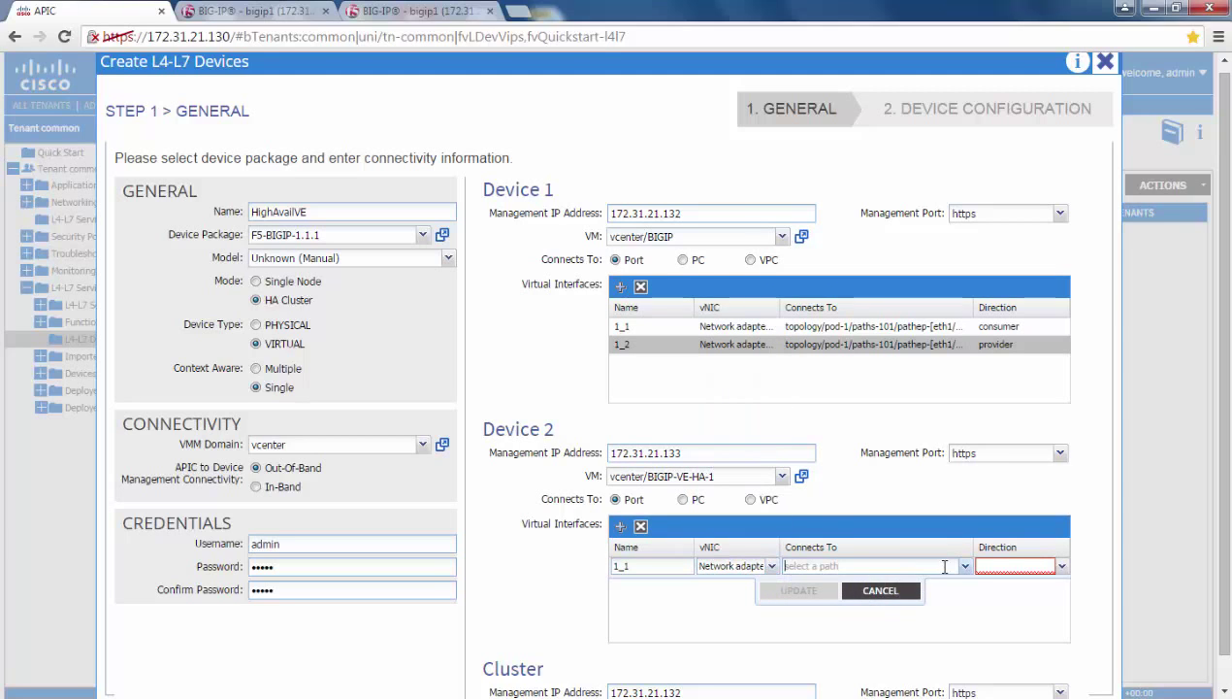
left_click(965, 569)
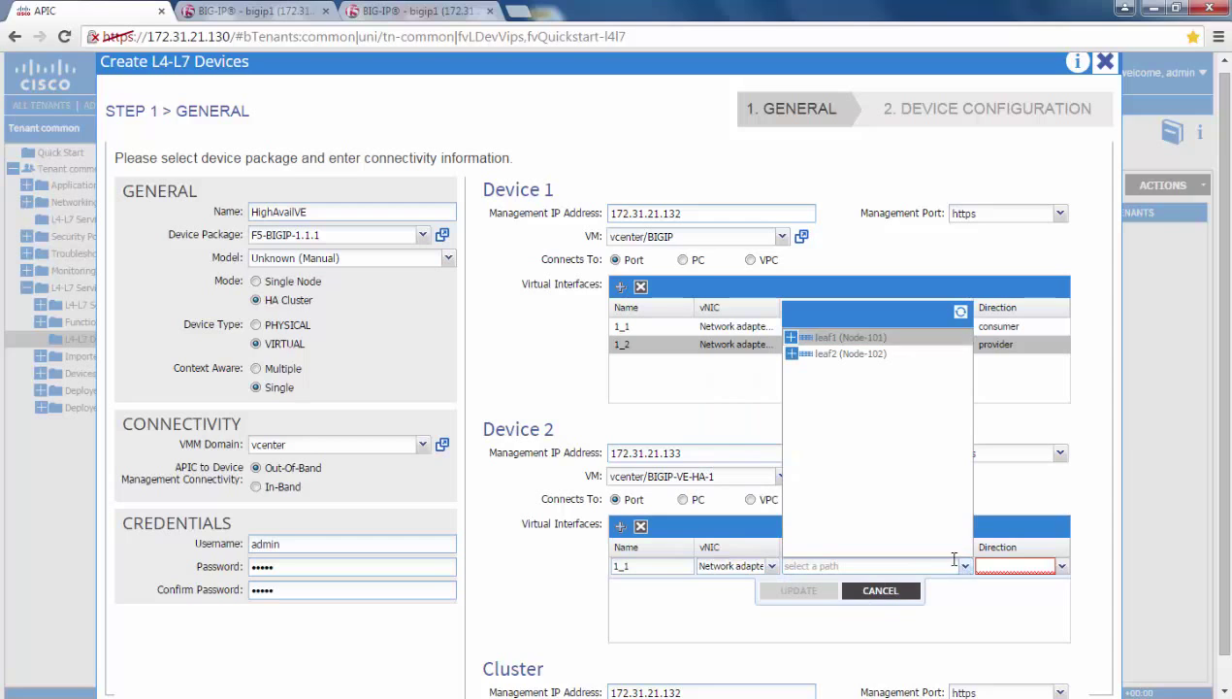
left_click(791, 337)
scroll(854, 427, "up", 2)
left_click(900, 507)
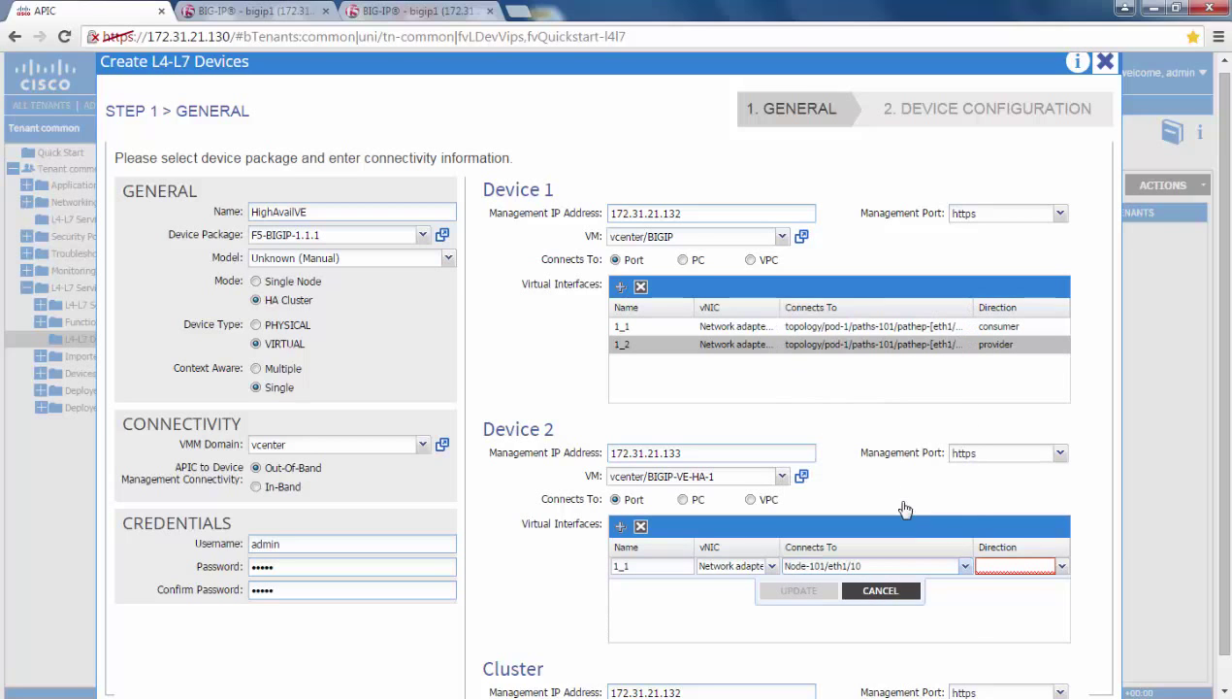
left_click(1061, 566)
left_click(1067, 602)
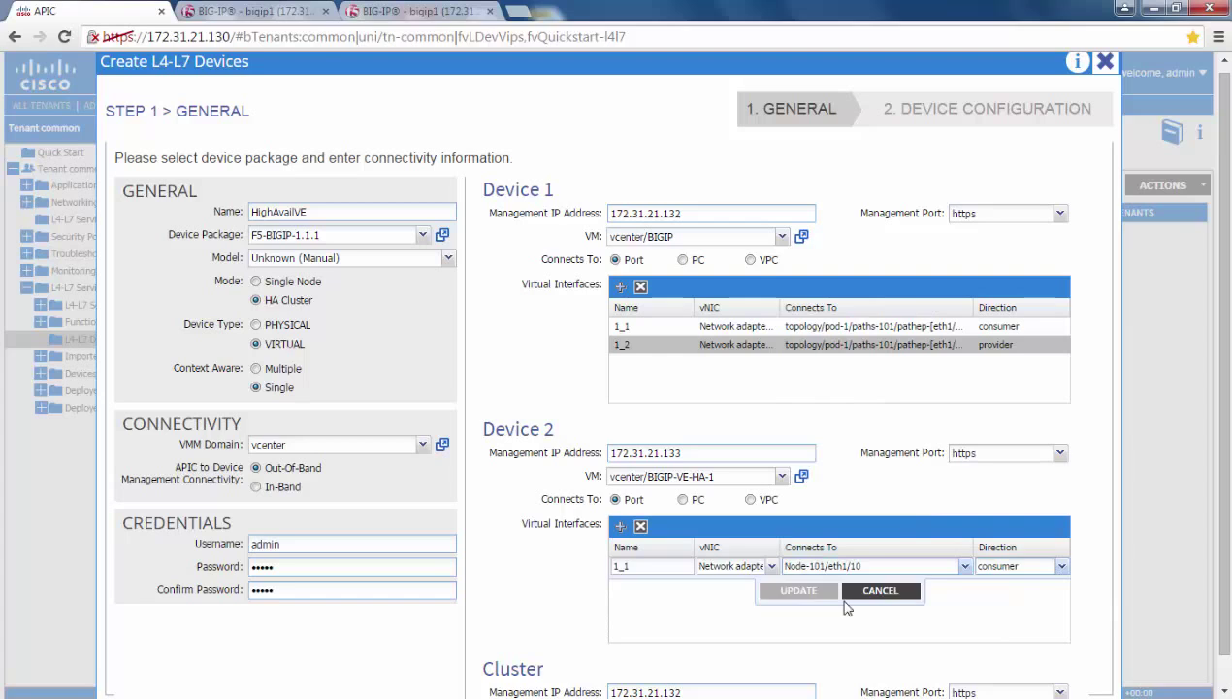
left_click(816, 593)
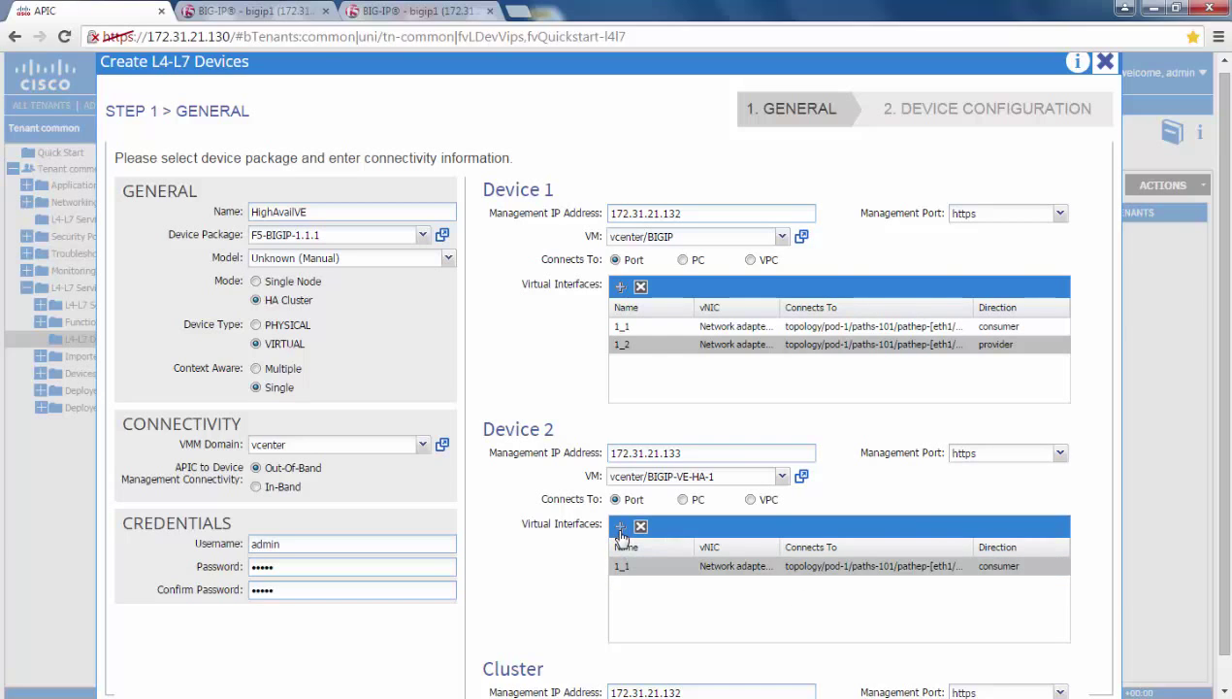
Add Device 2 interface 1_2 on Network adapter 3, Node-101/eth1/10, as provider
left_click(621, 528)
type("1")
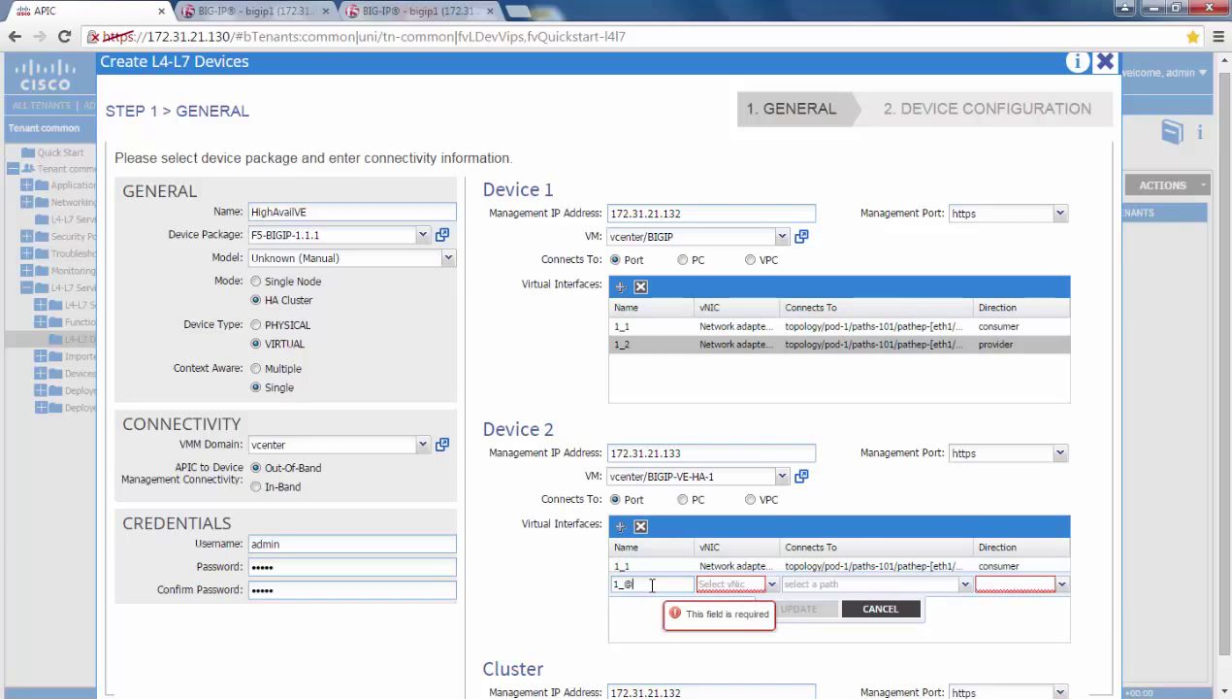
type("_2")
left_click(771, 584)
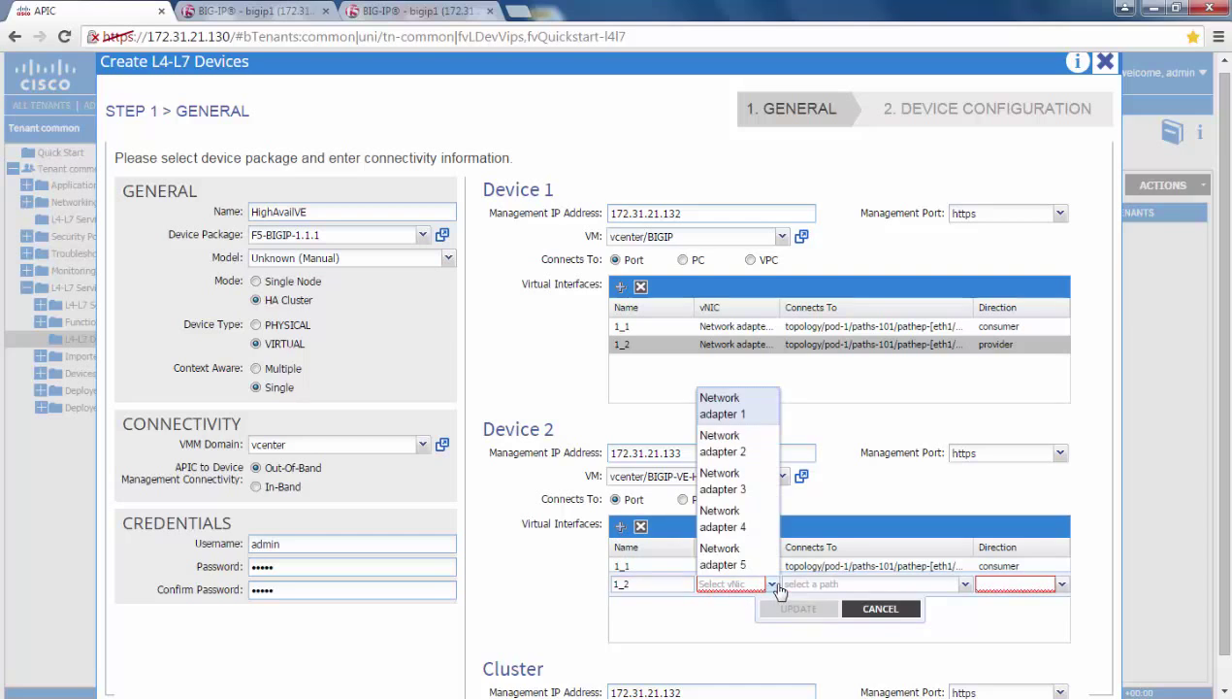
left_click(750, 495)
left_click(965, 584)
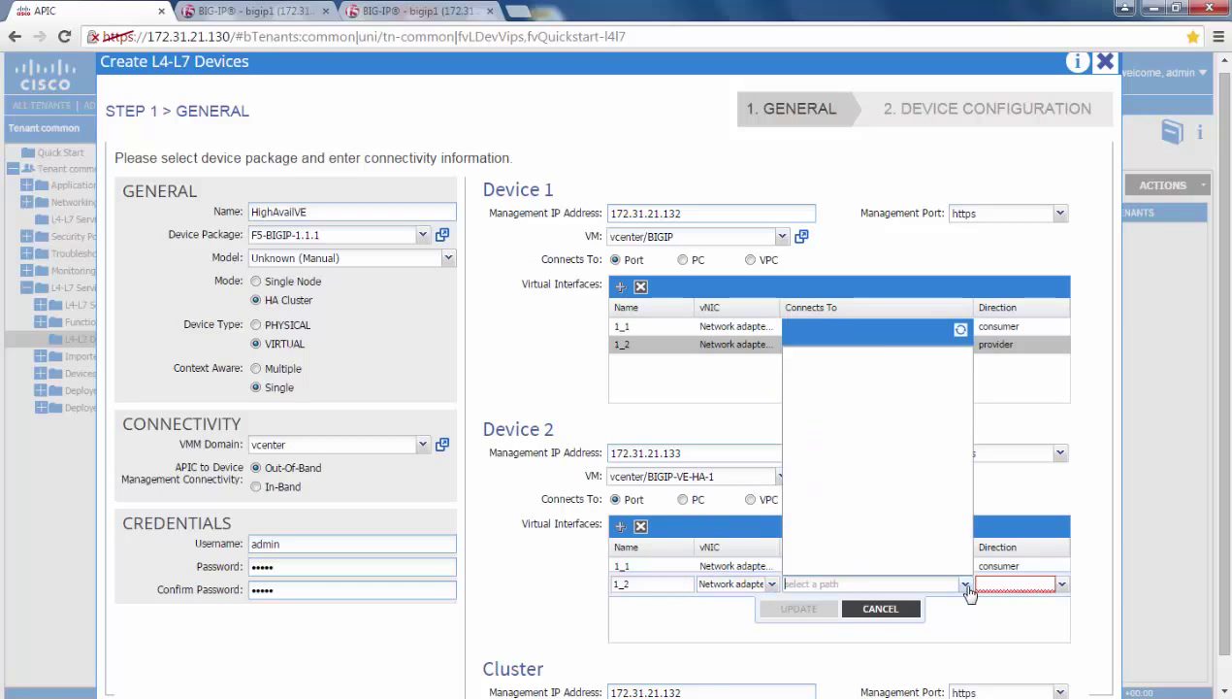
left_click(792, 357)
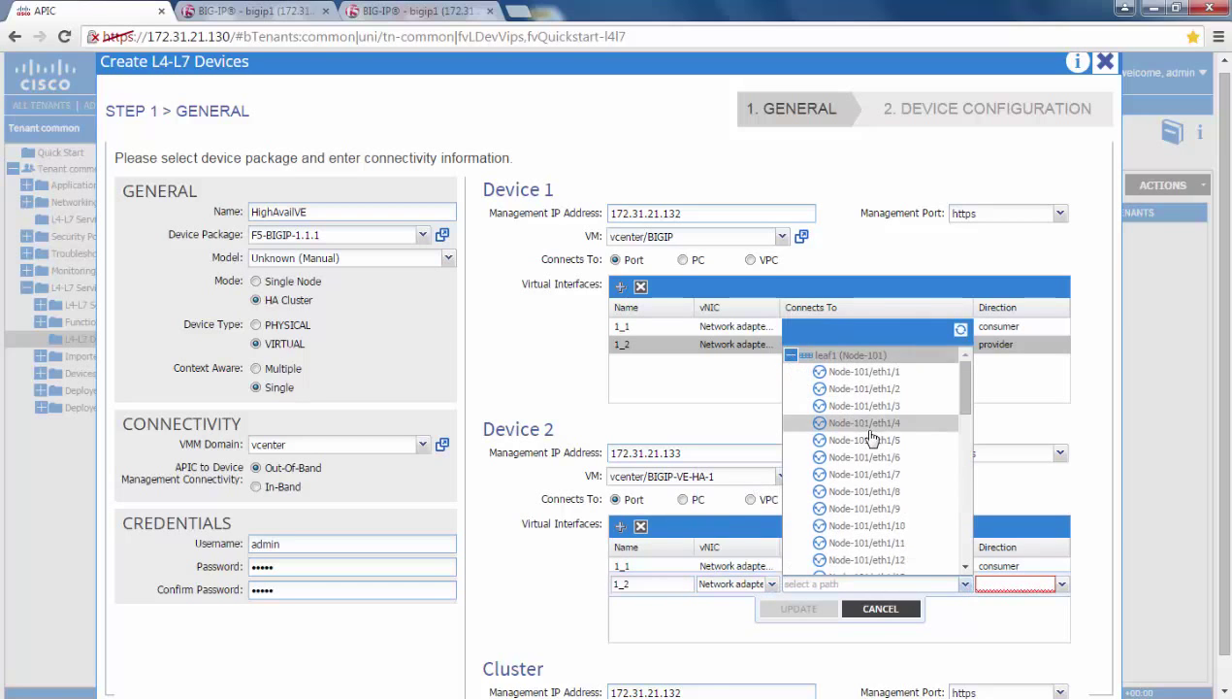
left_click(915, 525)
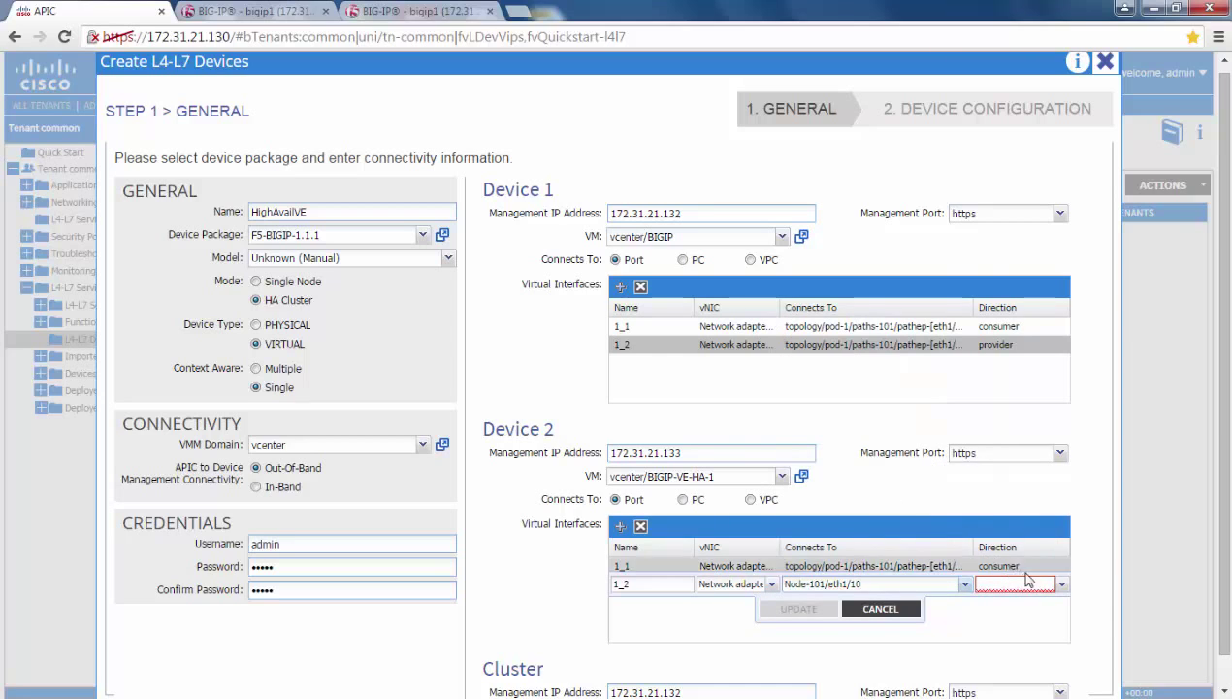
left_click(1059, 584)
left_click(1027, 604)
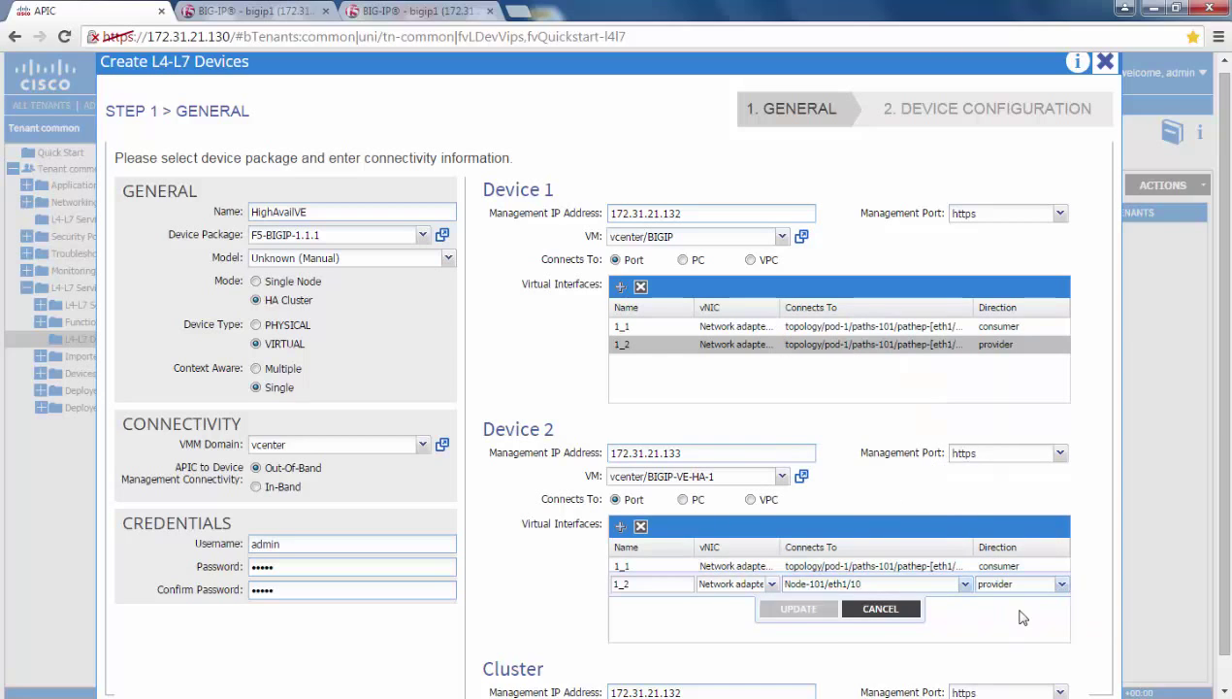
left_click(798, 608)
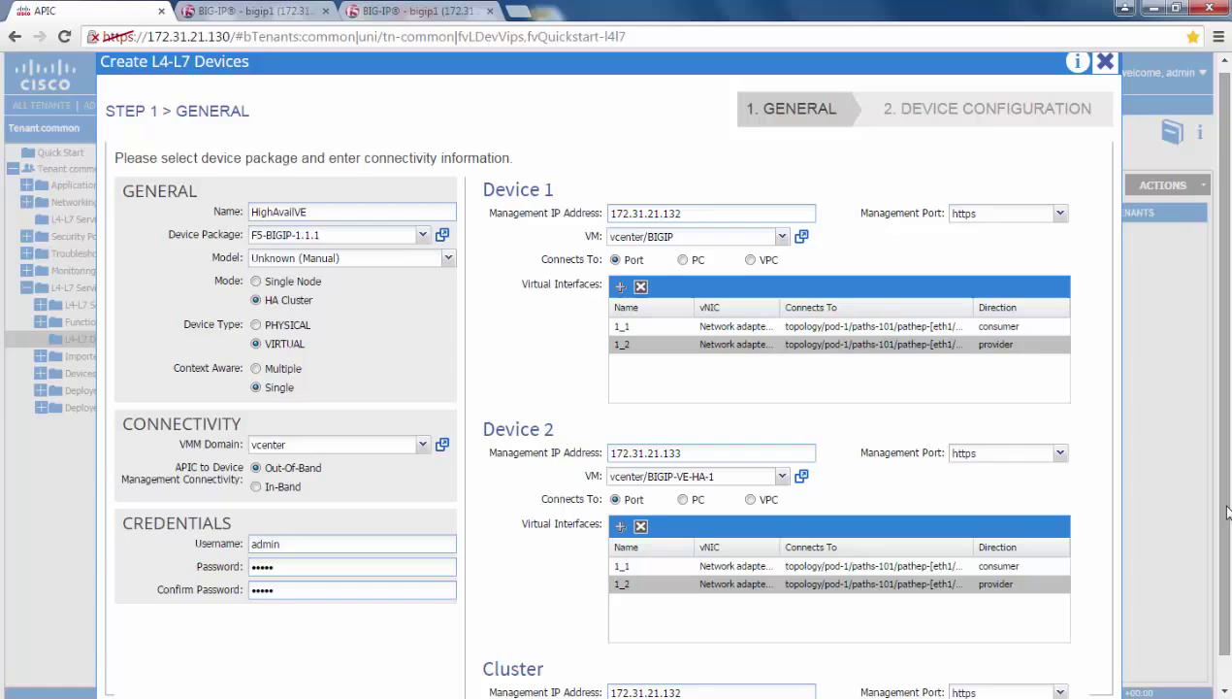
scroll(1177, 501, "down", 1)
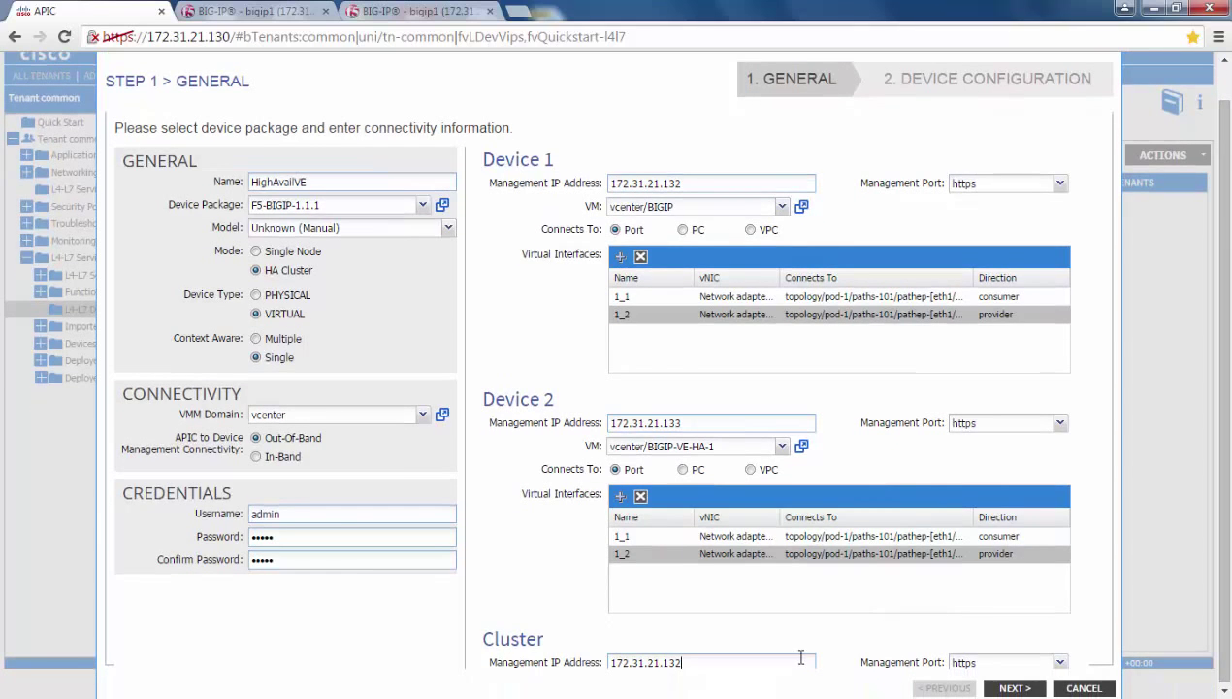
left_click(1060, 663)
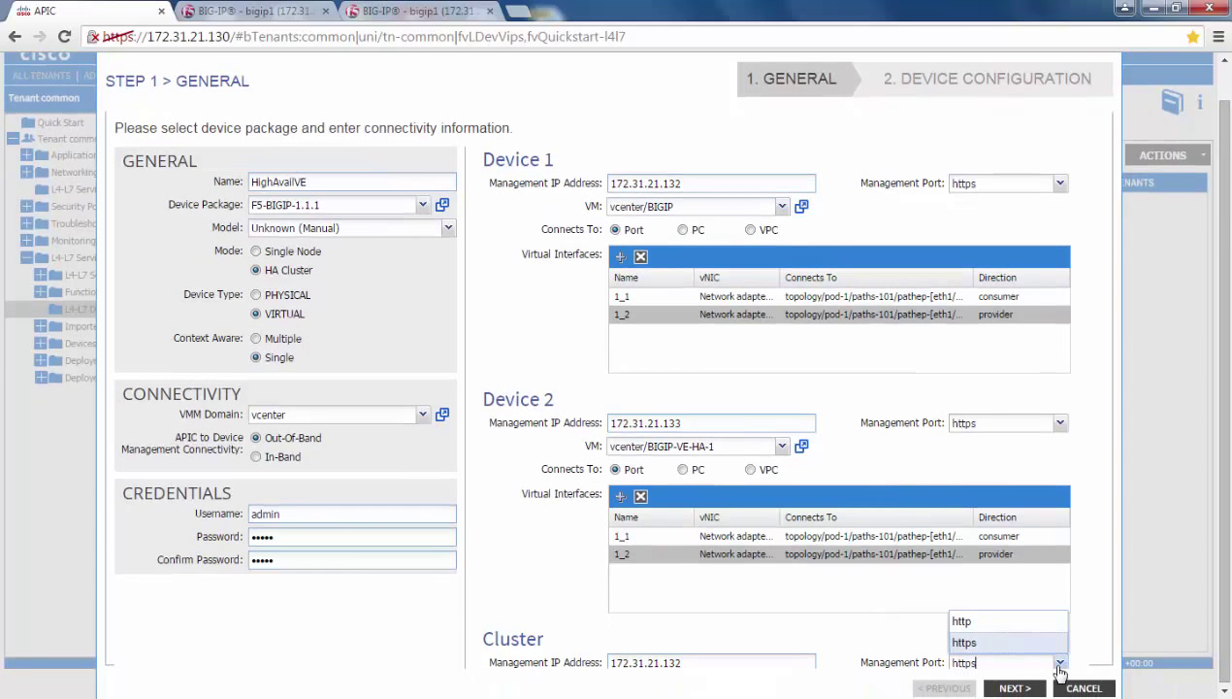
Keep https for cluster management, then set host names ve1.f5local.com and ve2.f5local.com
left_click(1005, 646)
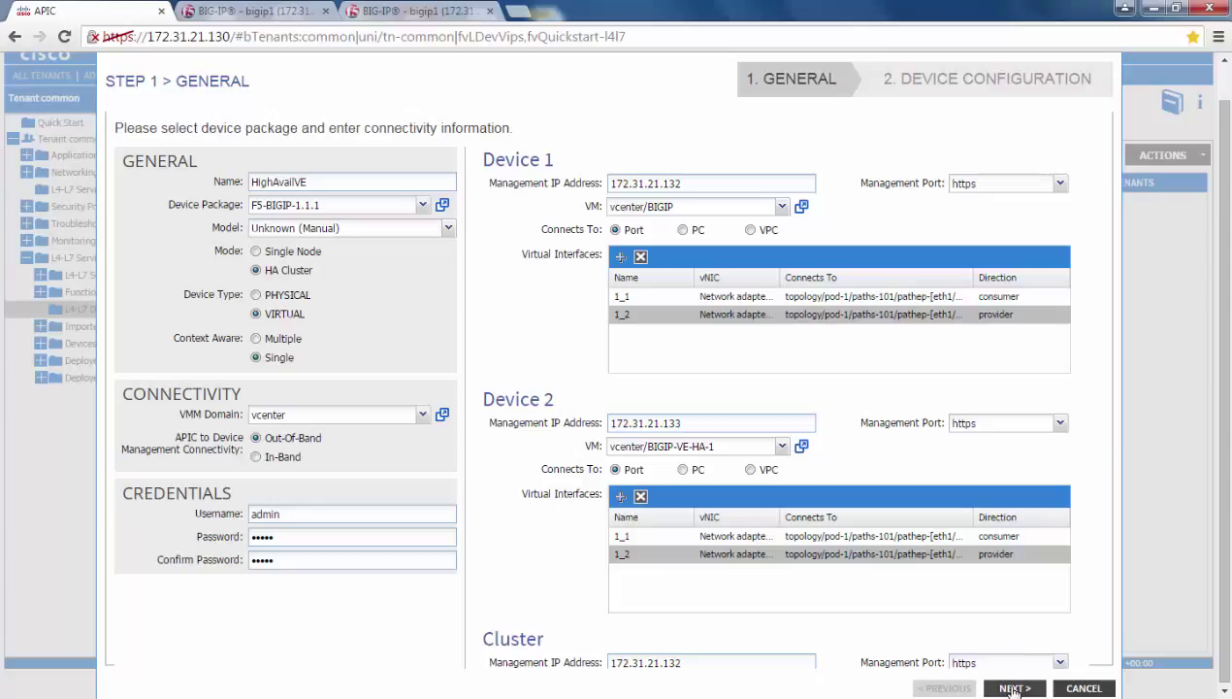
left_click(1012, 688)
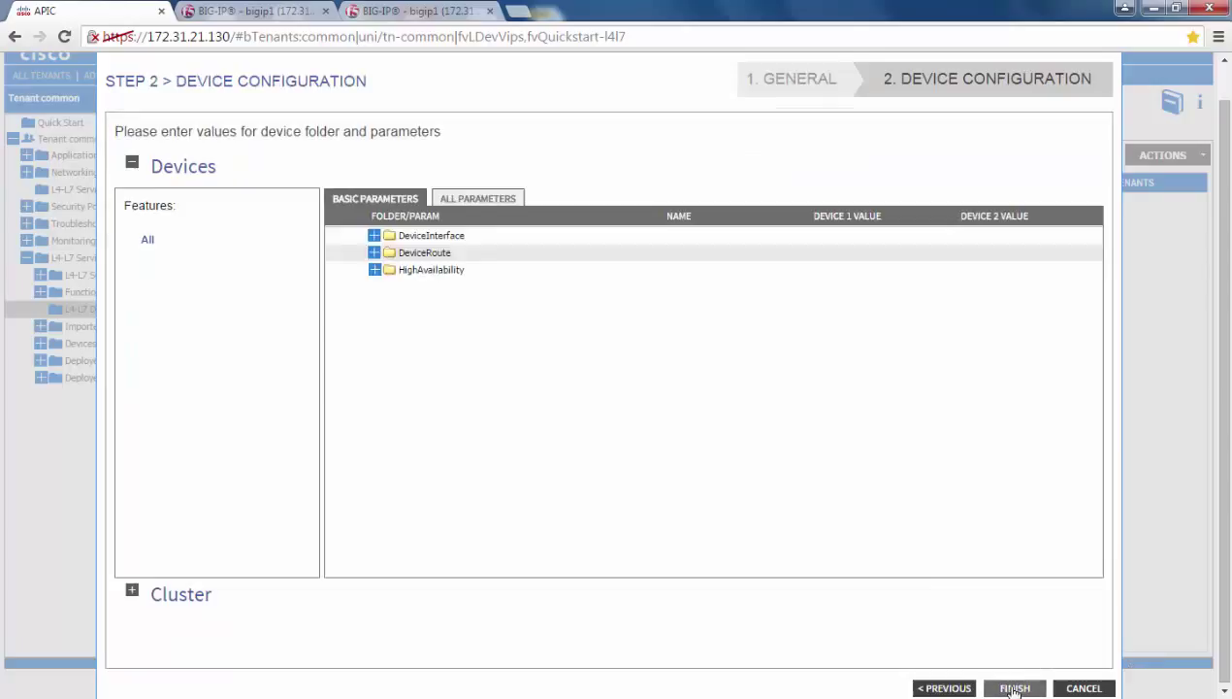
left_click(484, 200)
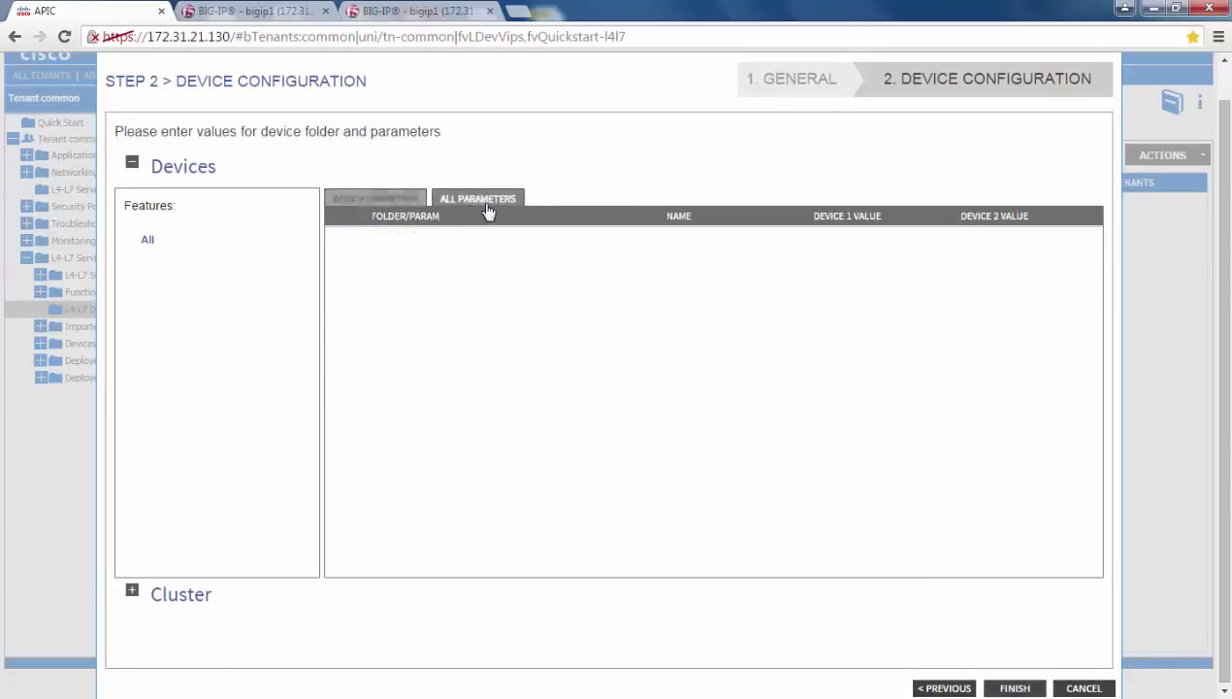
left_click(374, 236)
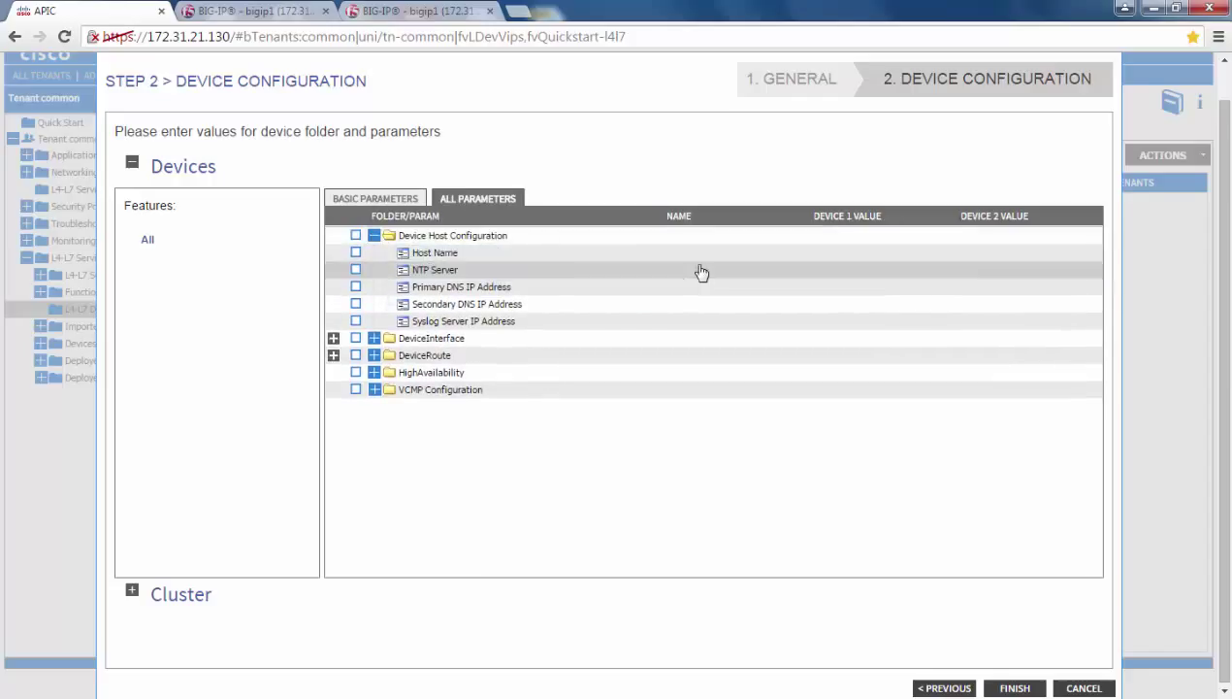
double_click(763, 255)
left_click(860, 253)
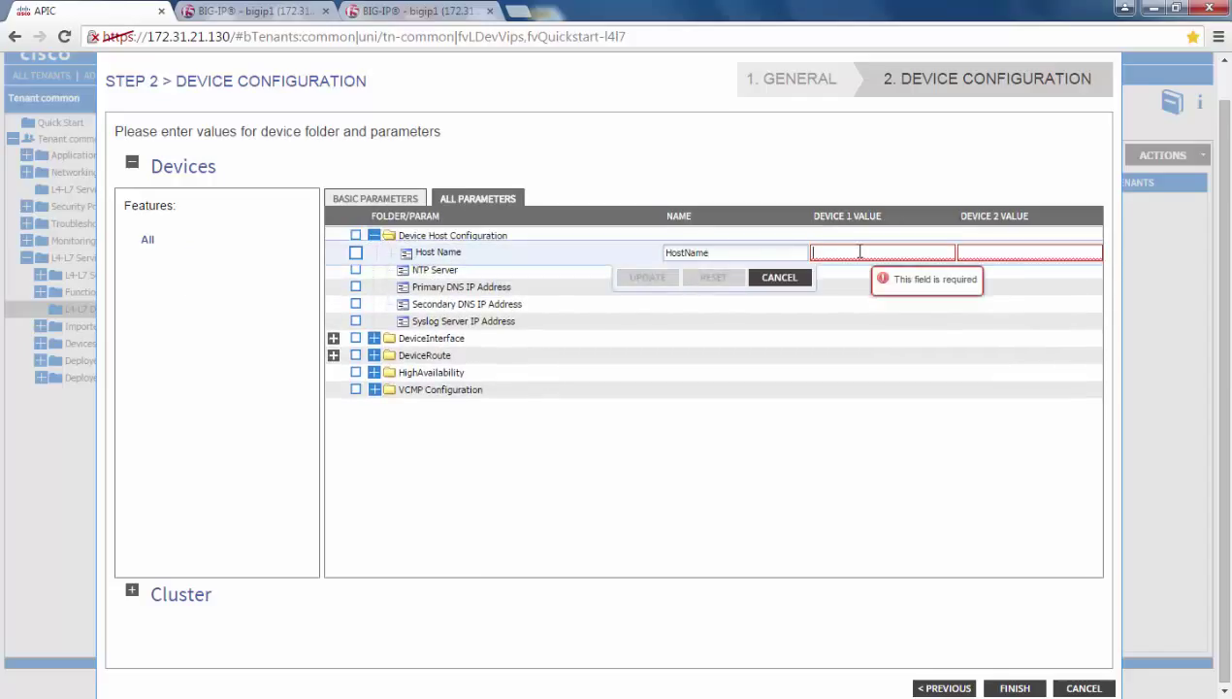
type("ve1.f5l")
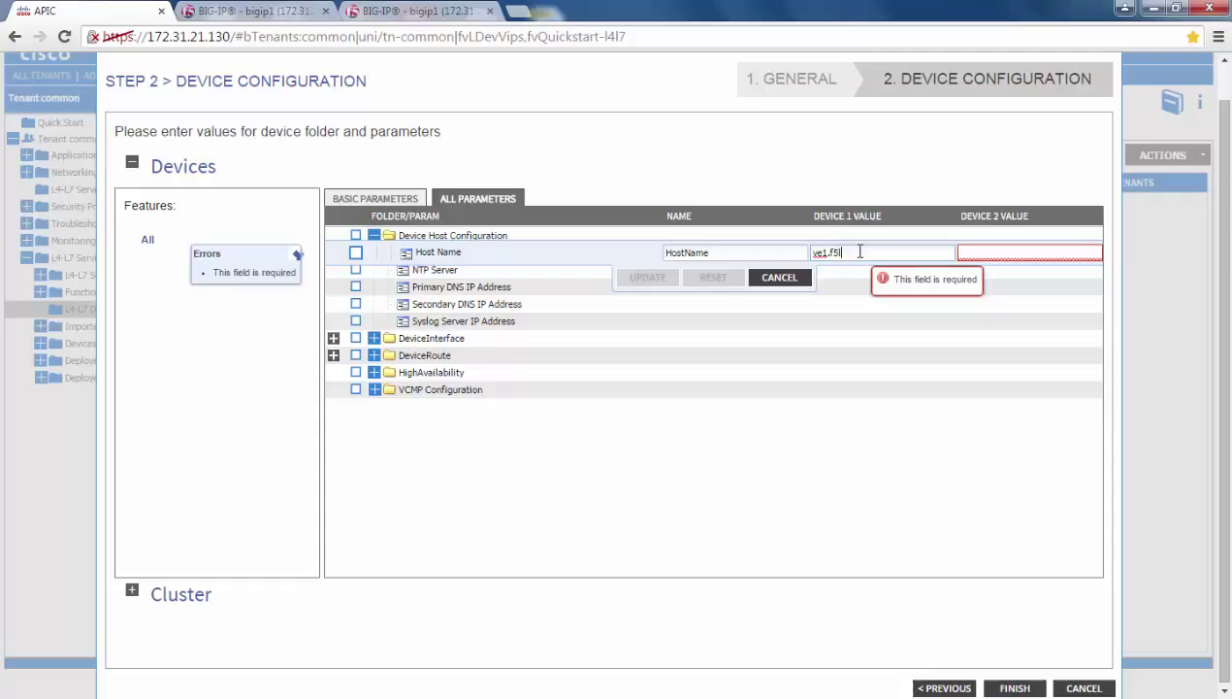
type("ocal.com")
key("Tab")
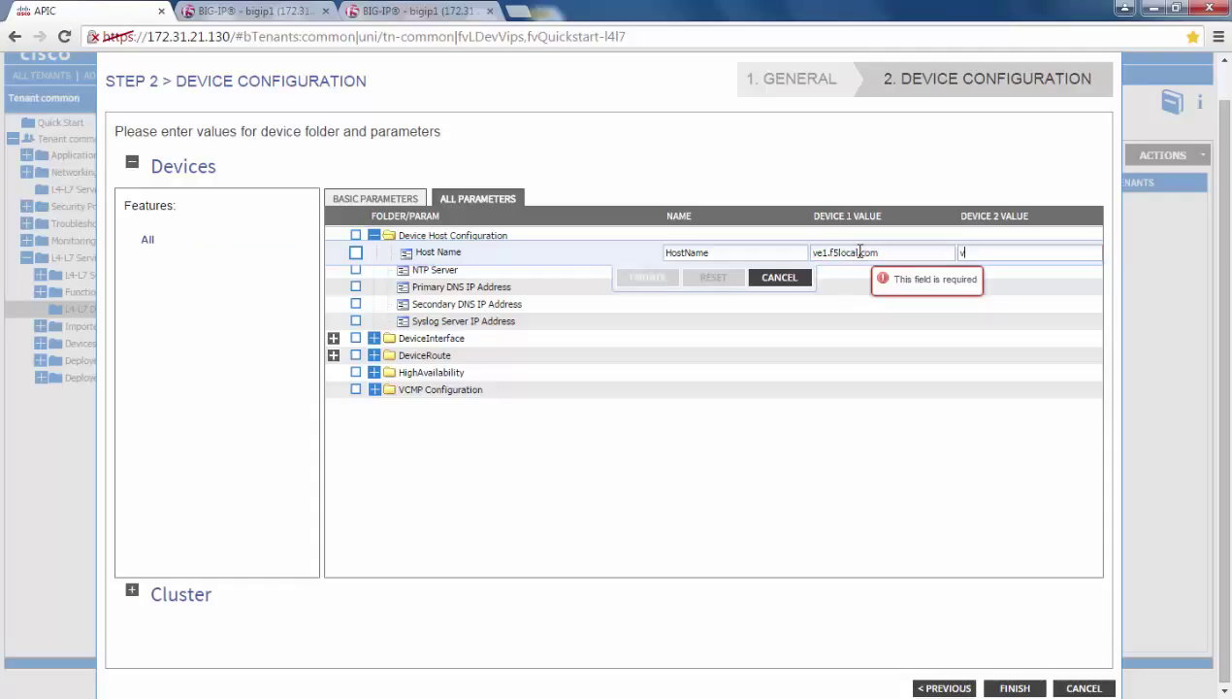
type("ve2.f5local.com")
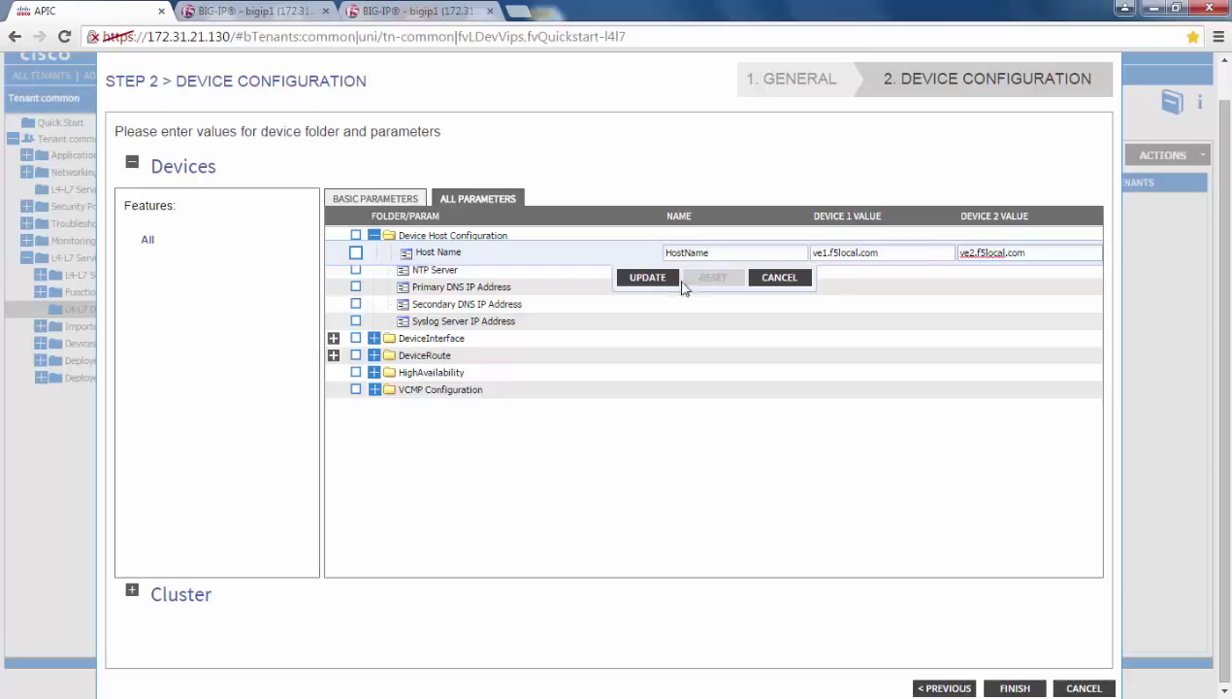
left_click(645, 279)
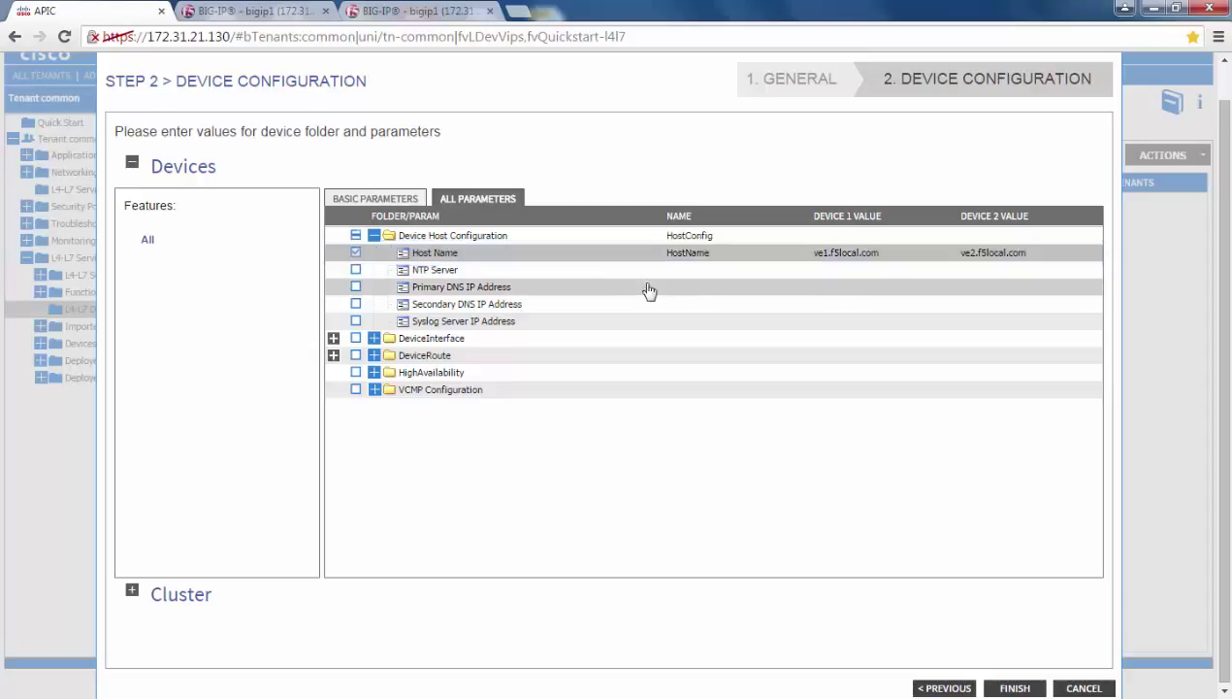
Set NTP server 172.31.21.45 and primary DNS 172.31.21.46 for both devices
left_click(830, 271)
type("172.31.21.45")
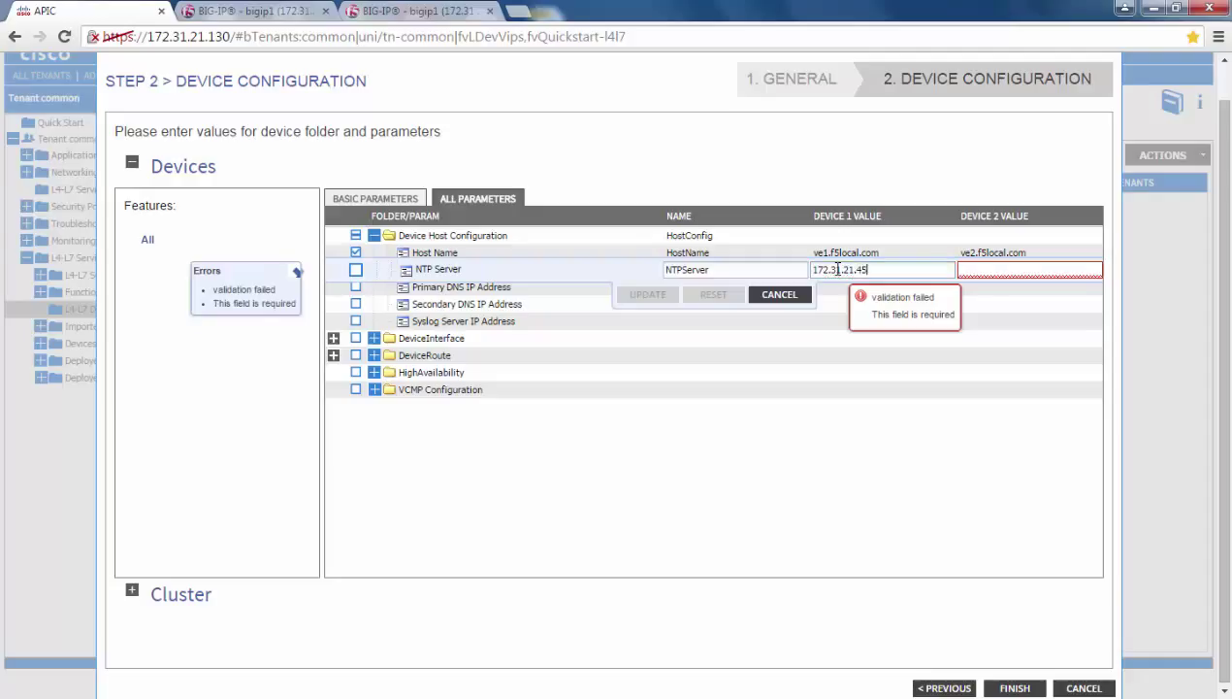
left_click(989, 271)
type("17")
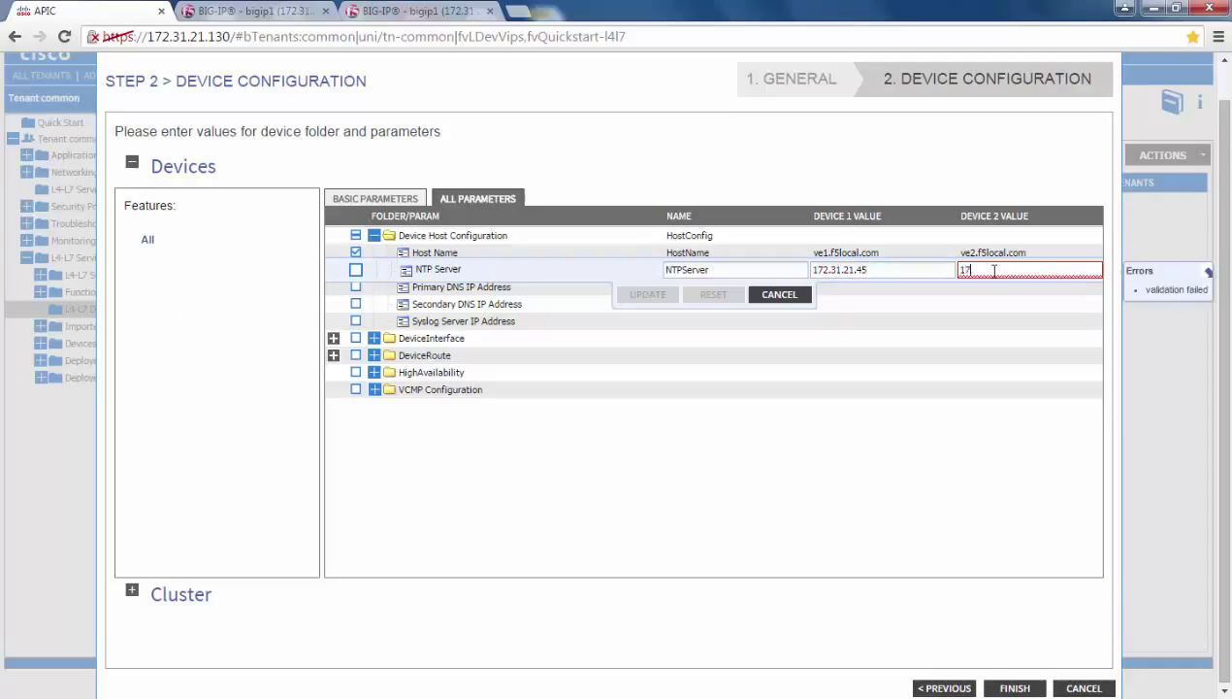
type("2.31.21.45")
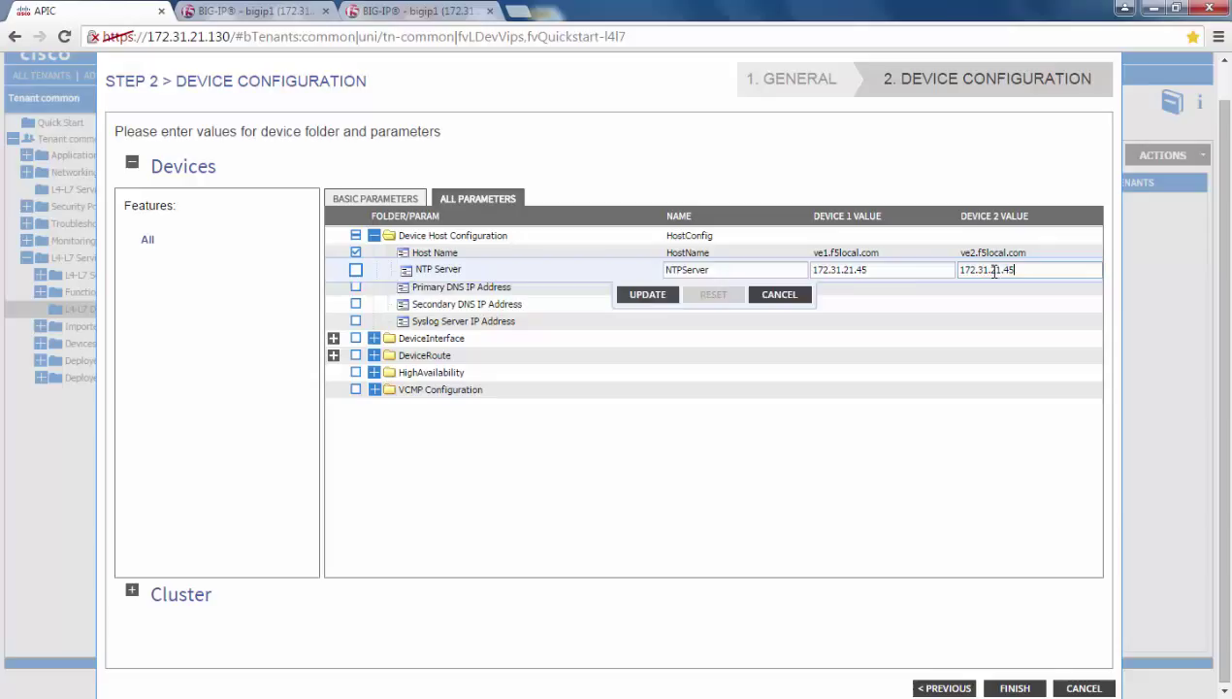
left_click(667, 296)
left_click(827, 288)
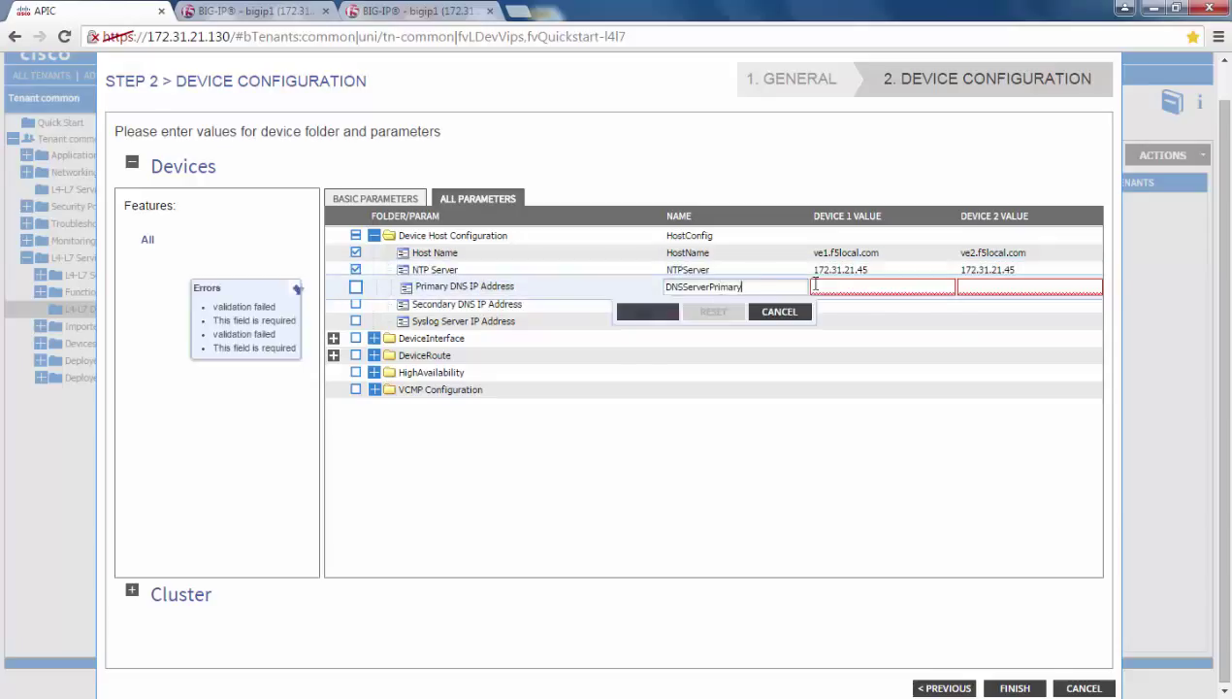
type("172")
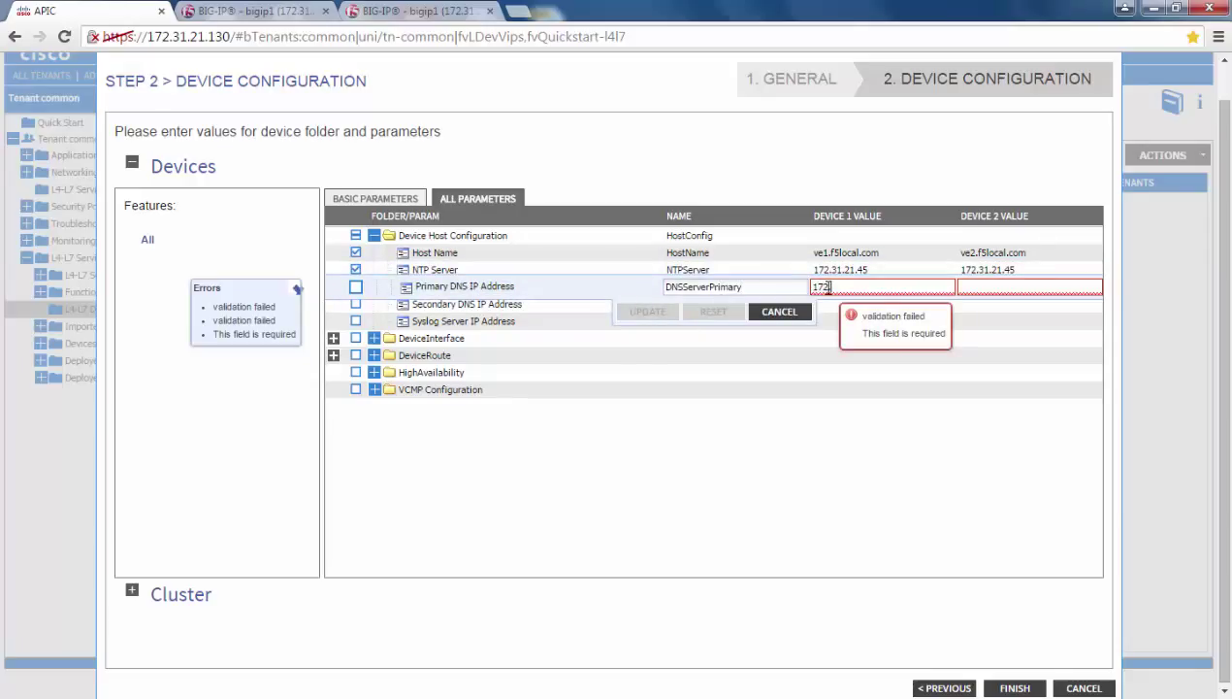
type(".31.21.46")
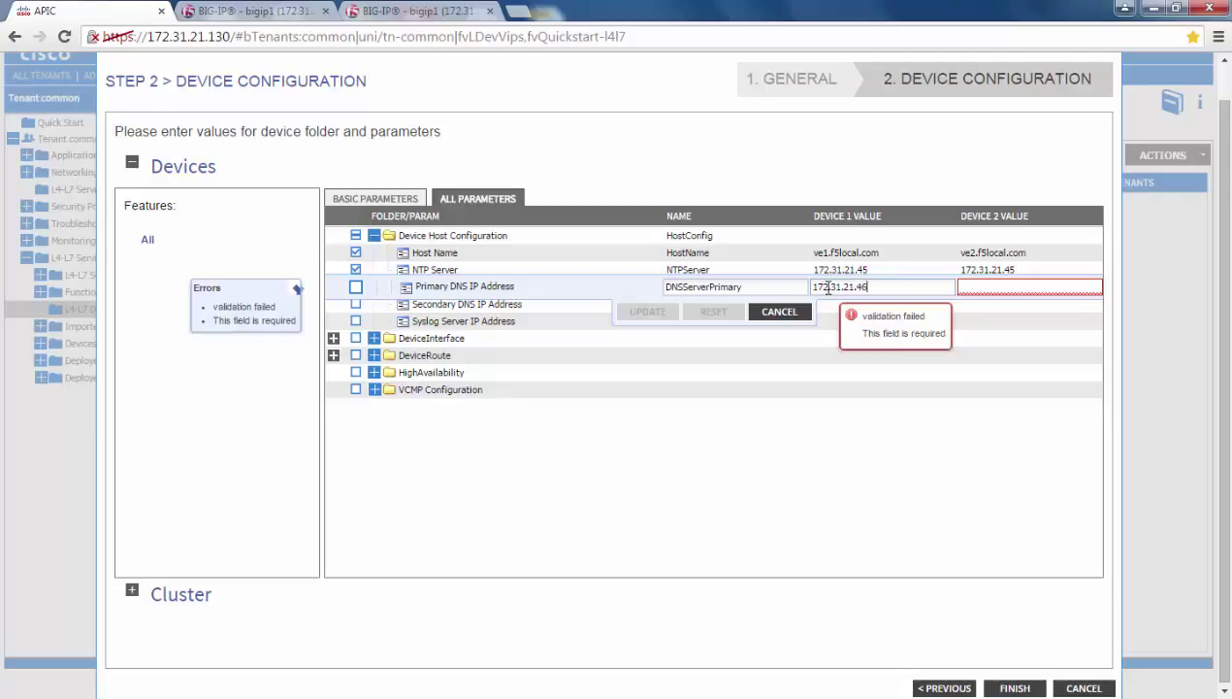
left_click(1032, 291)
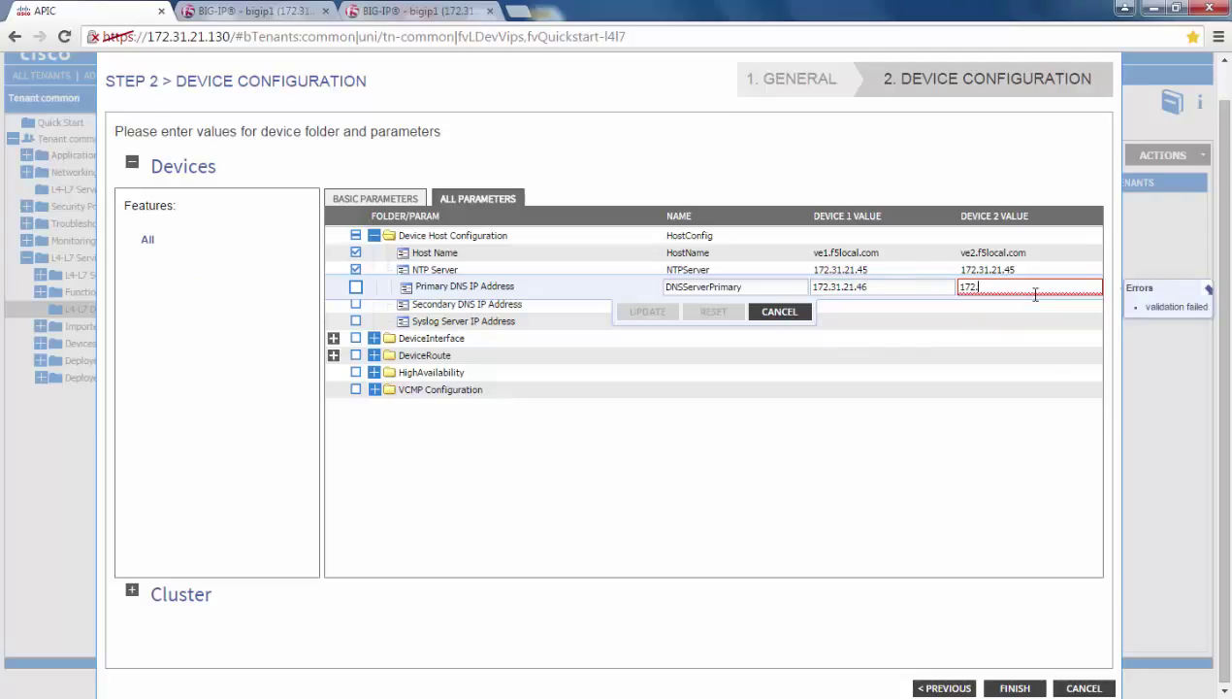
type("21.46")
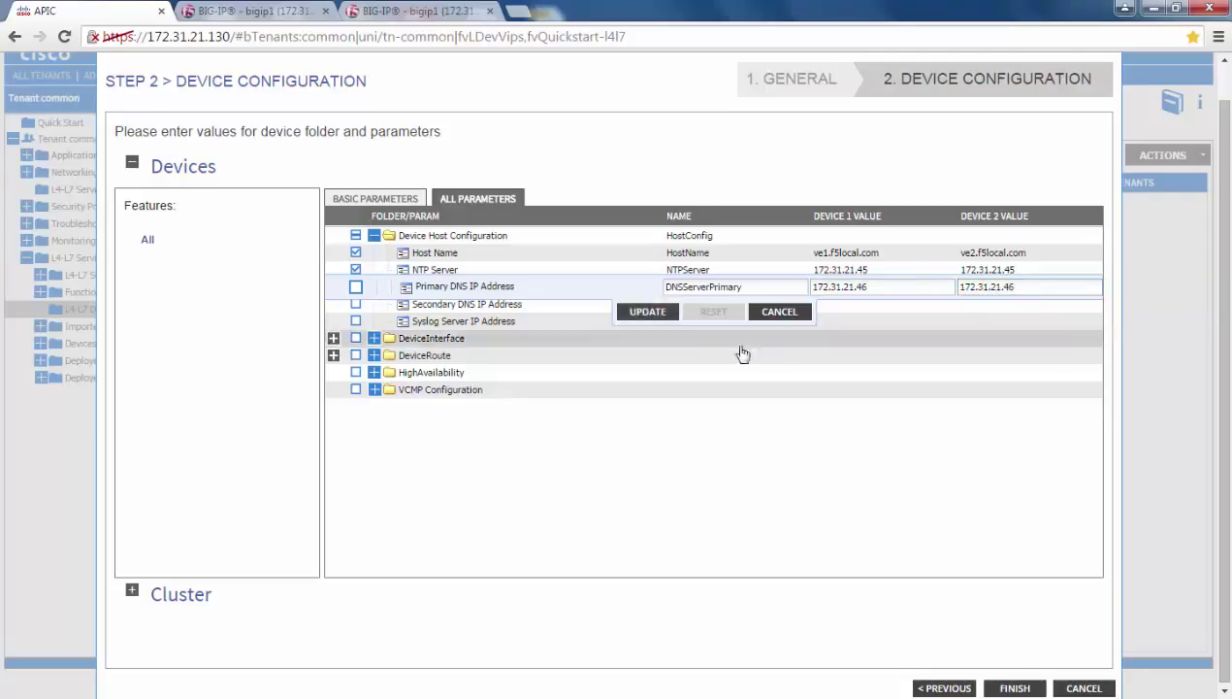
left_click(666, 318)
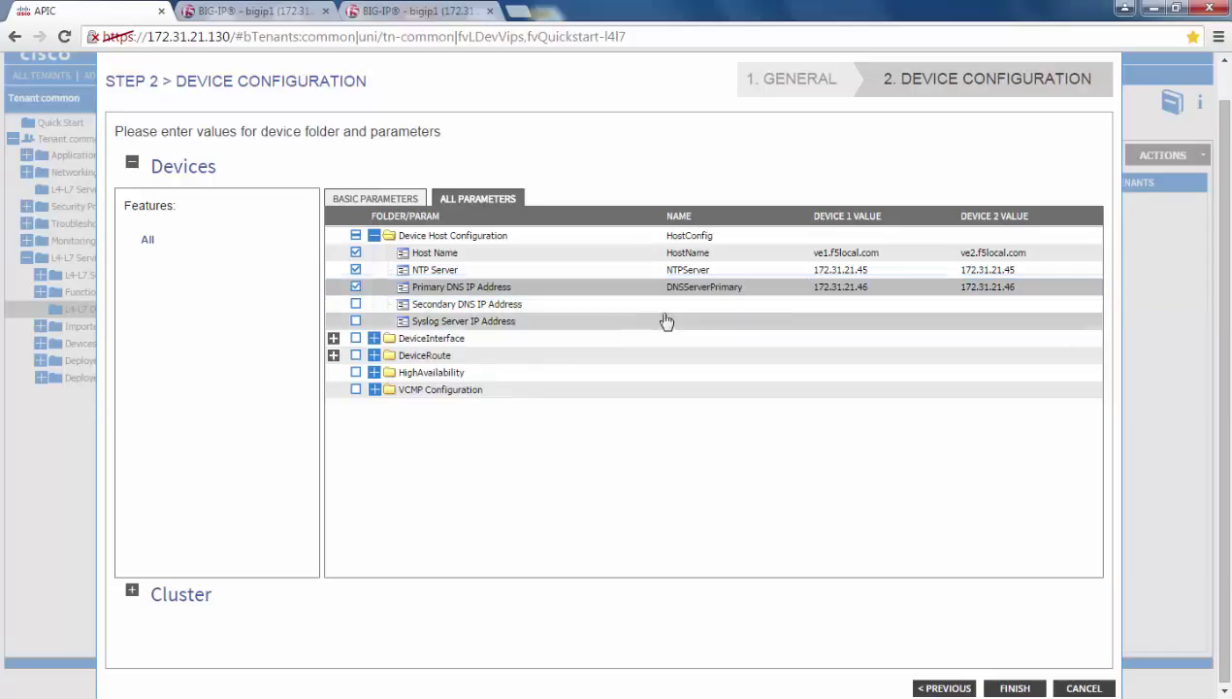
Set HA interface 1_3 and self IPs 1.1.1.1 and 1.1.1.2 for the two devices
left_click(374, 373)
left_click(778, 390)
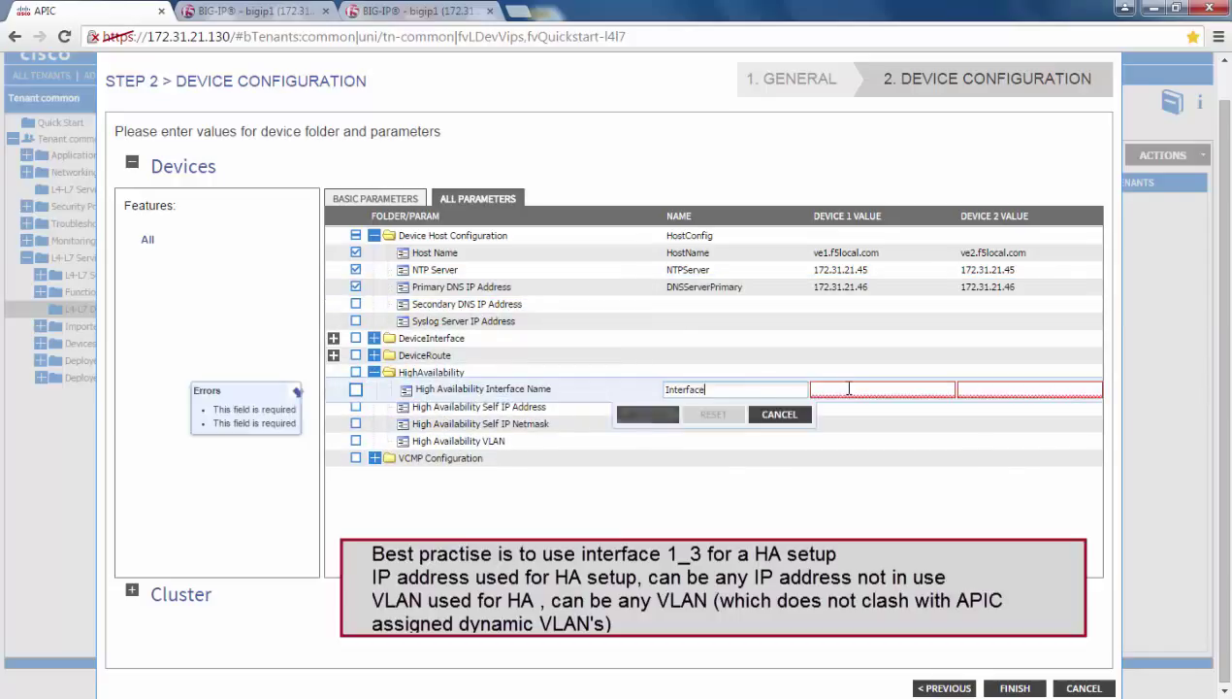
left_click(850, 389)
type("1_3")
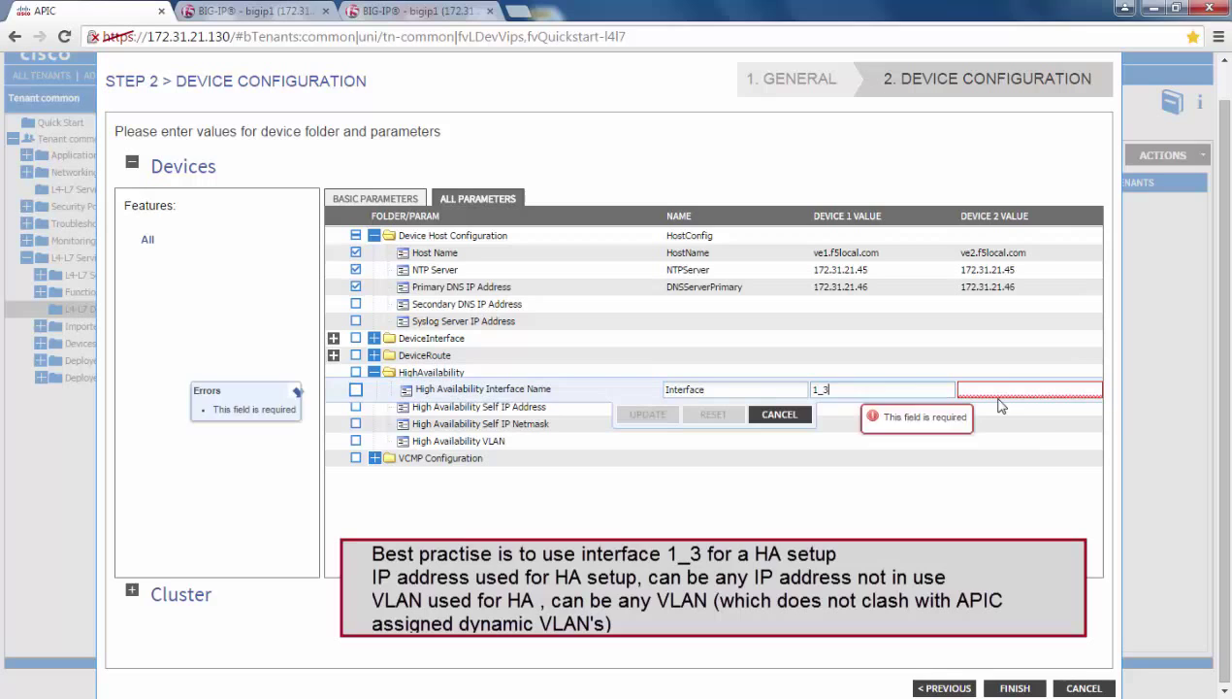
left_click(1004, 390)
type("1_3")
left_click(836, 407)
type("1.1.1.1")
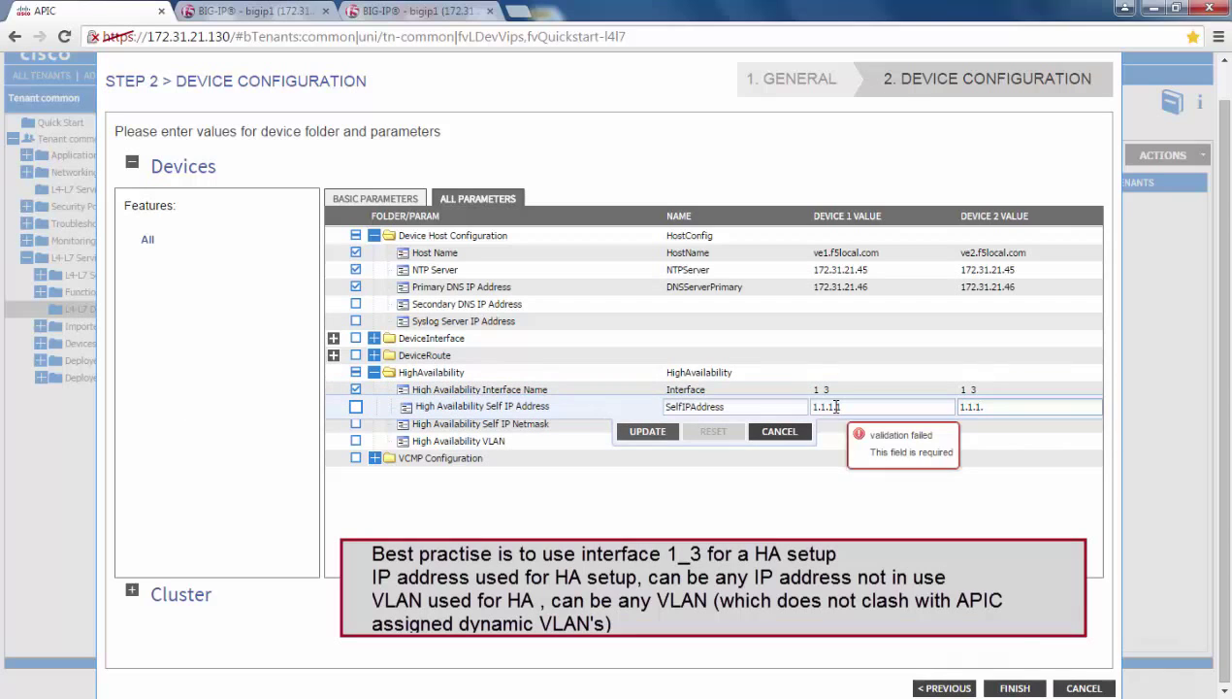
key("Tab")
type("1.1.1.")
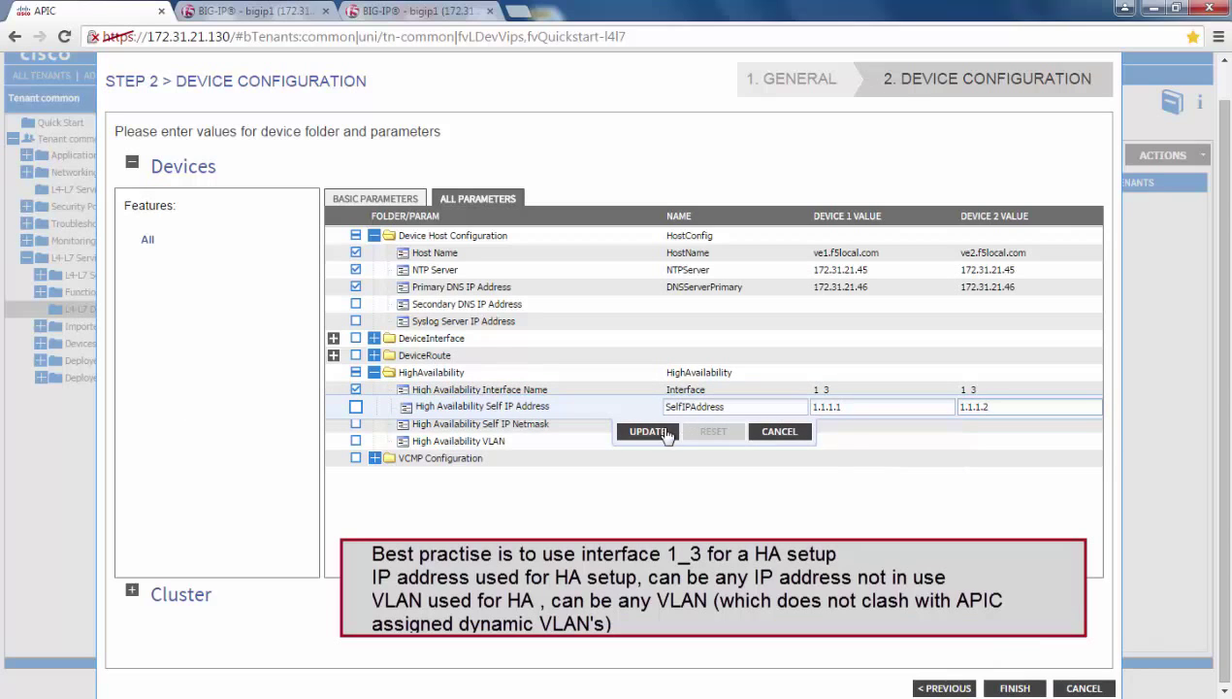
left_click(647, 430)
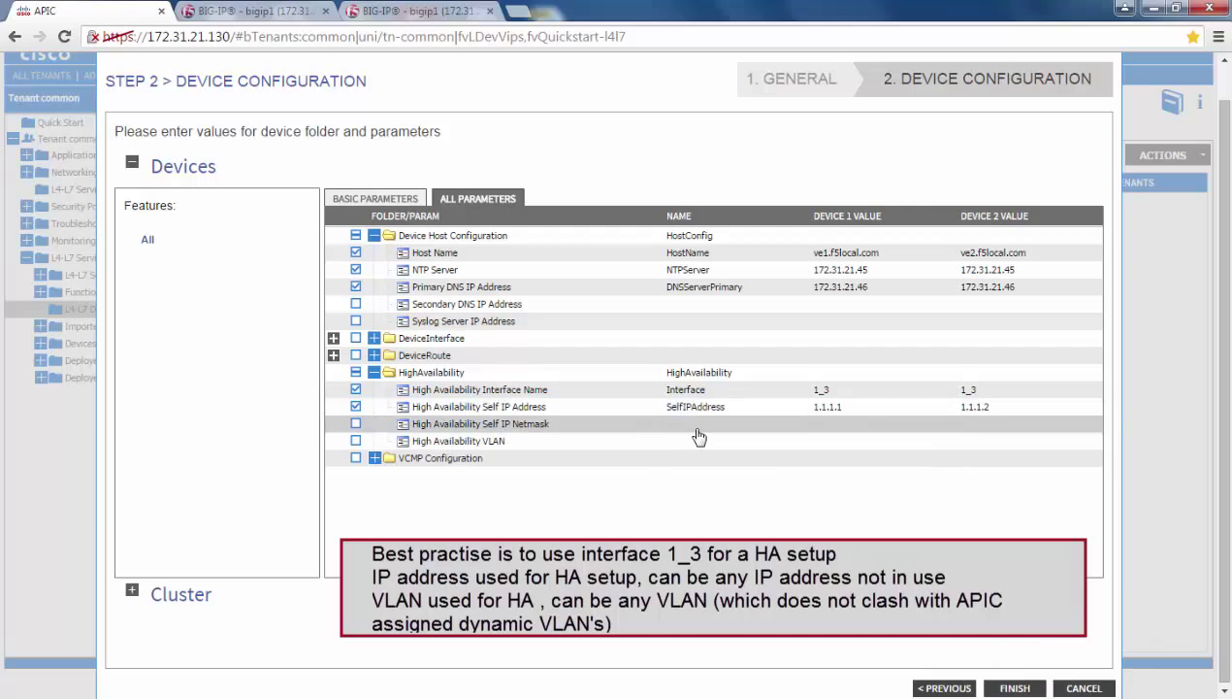
Set HA netmask 255.255.255.0 and VLAN 303 for both devices
left_click(698, 431)
left_click(830, 425)
type("255.255.")
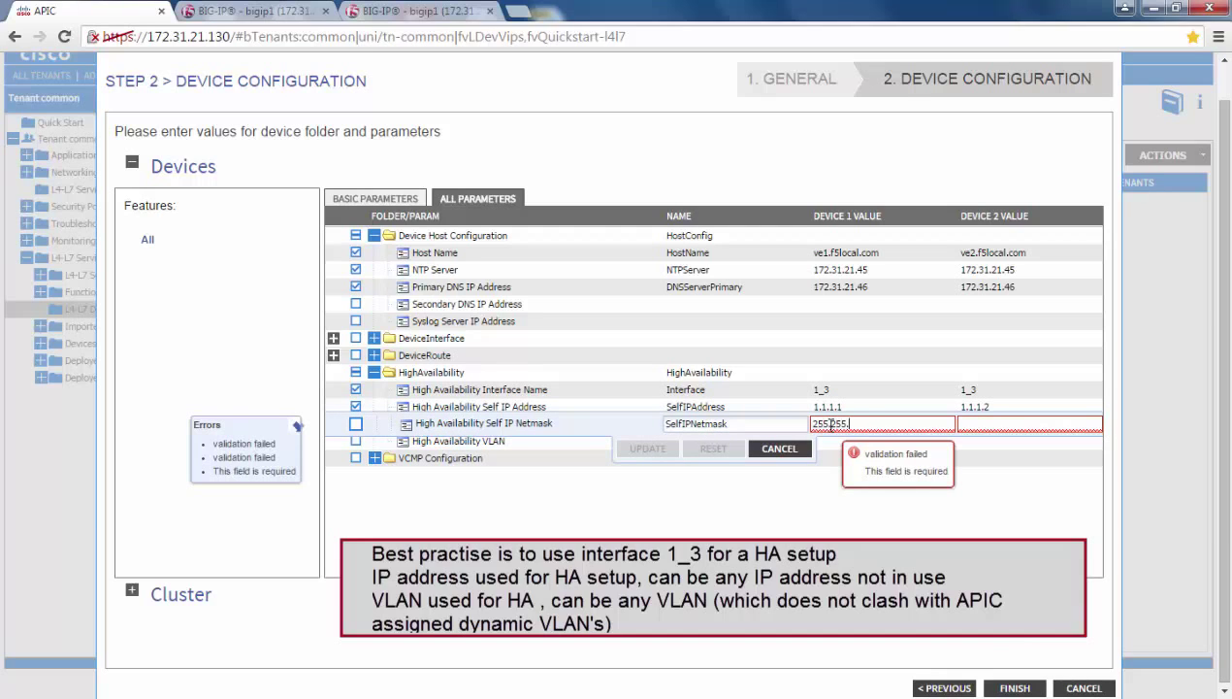
type("255.")
type("2")
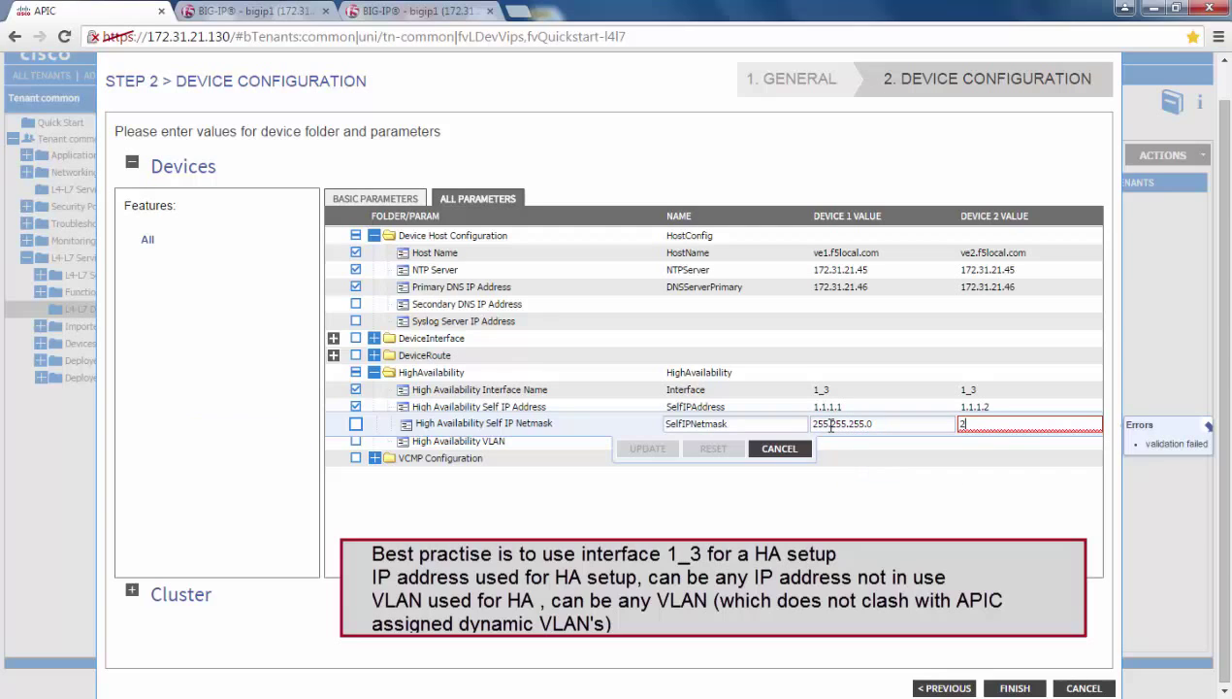
type("55.255.0")
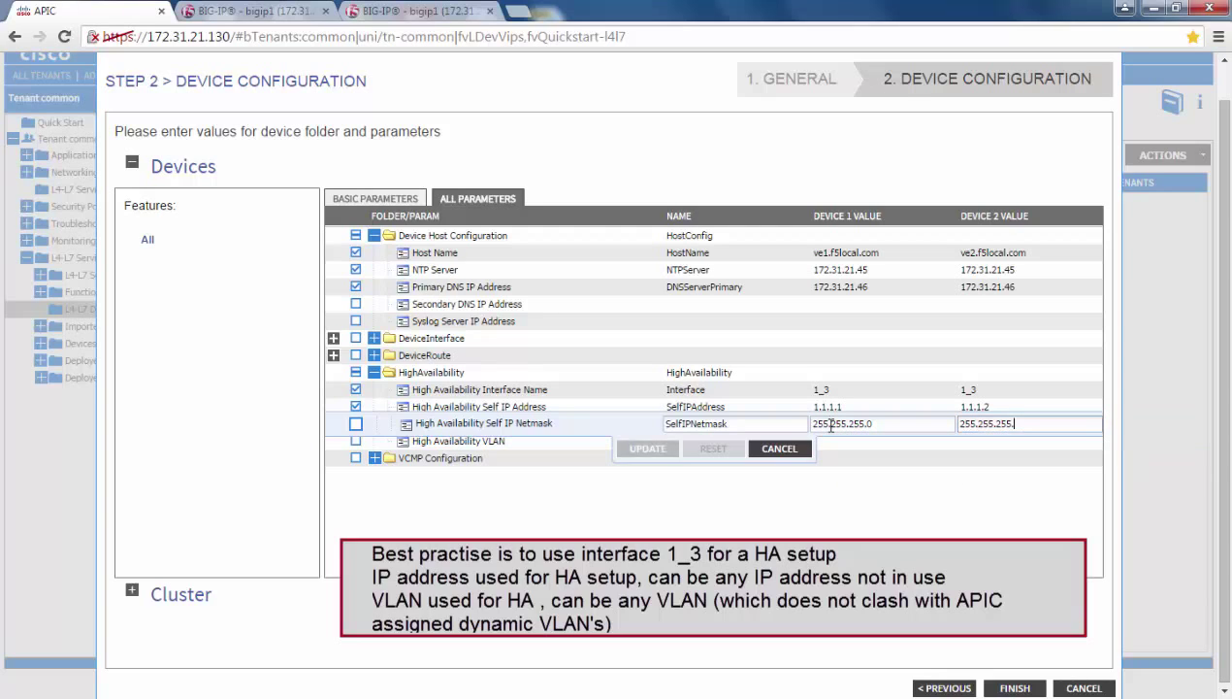
left_click(648, 449)
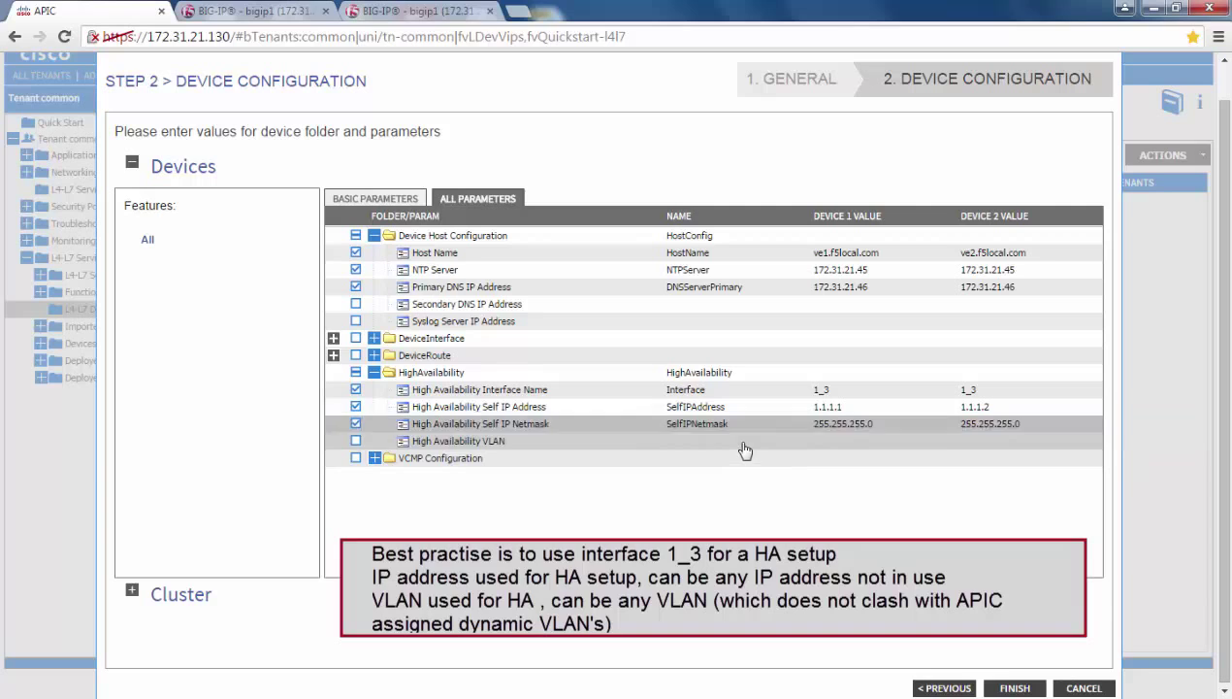
left_click(737, 441)
left_click(832, 440)
type("303")
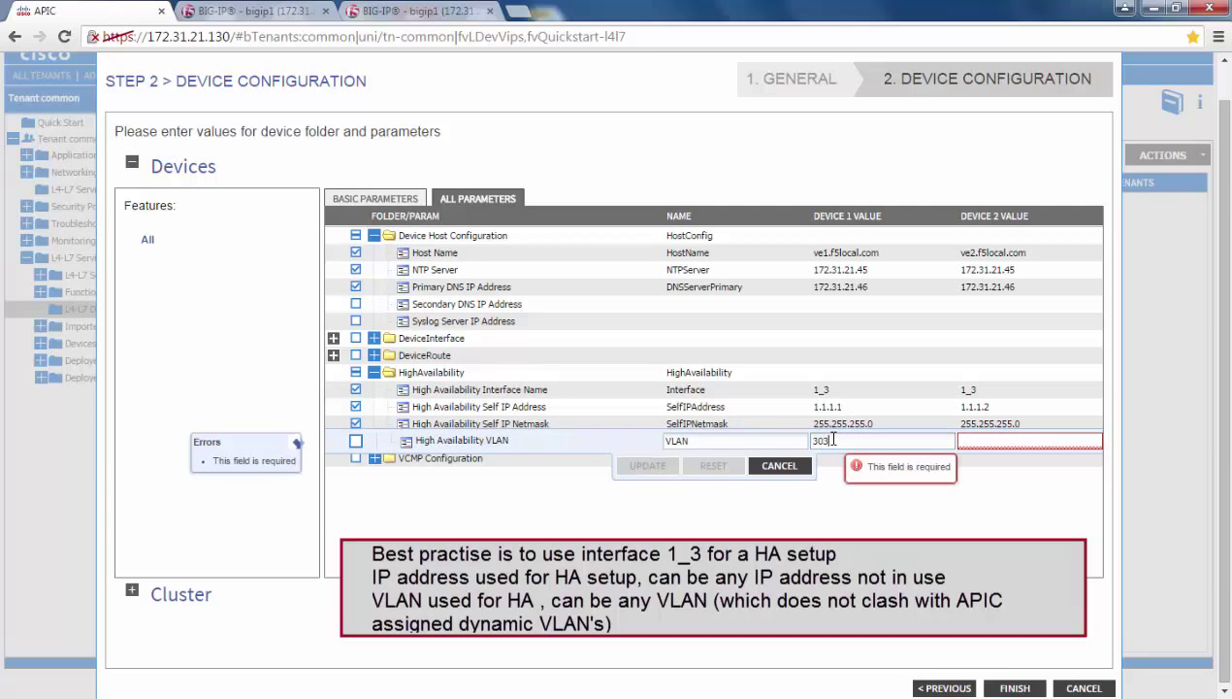
key("Tab")
type("303")
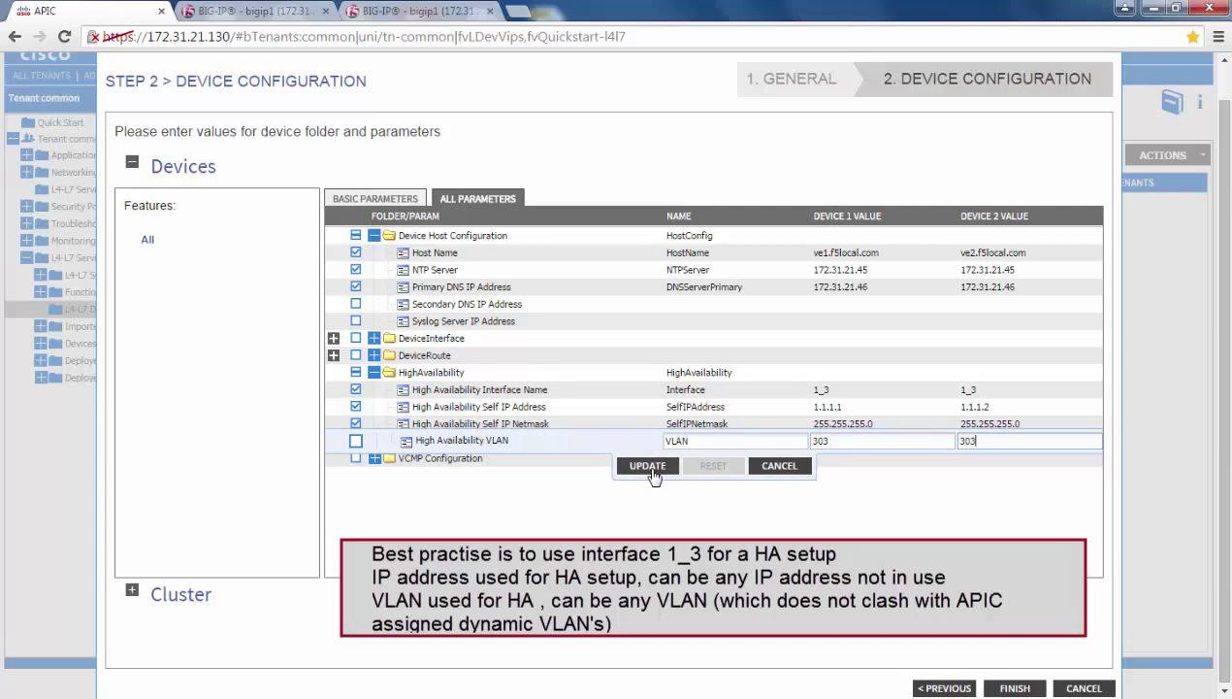
left_click(648, 466)
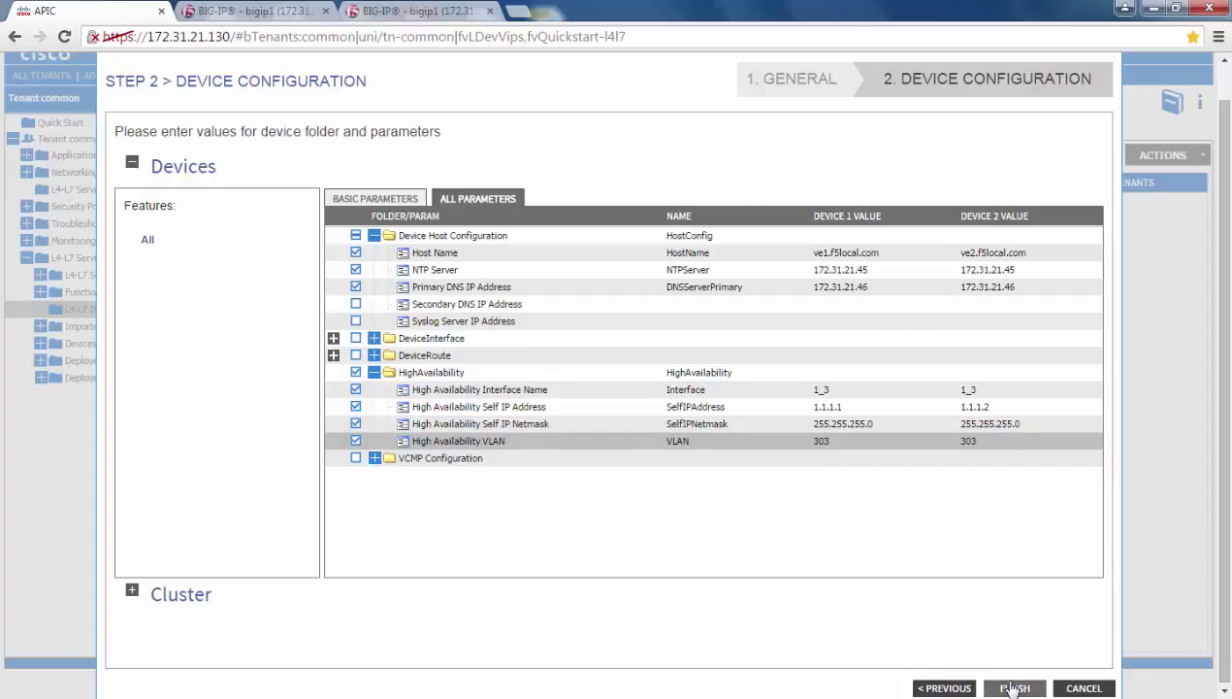
Finish creating HighAvailVE and open its device details page
left_click(1013, 688)
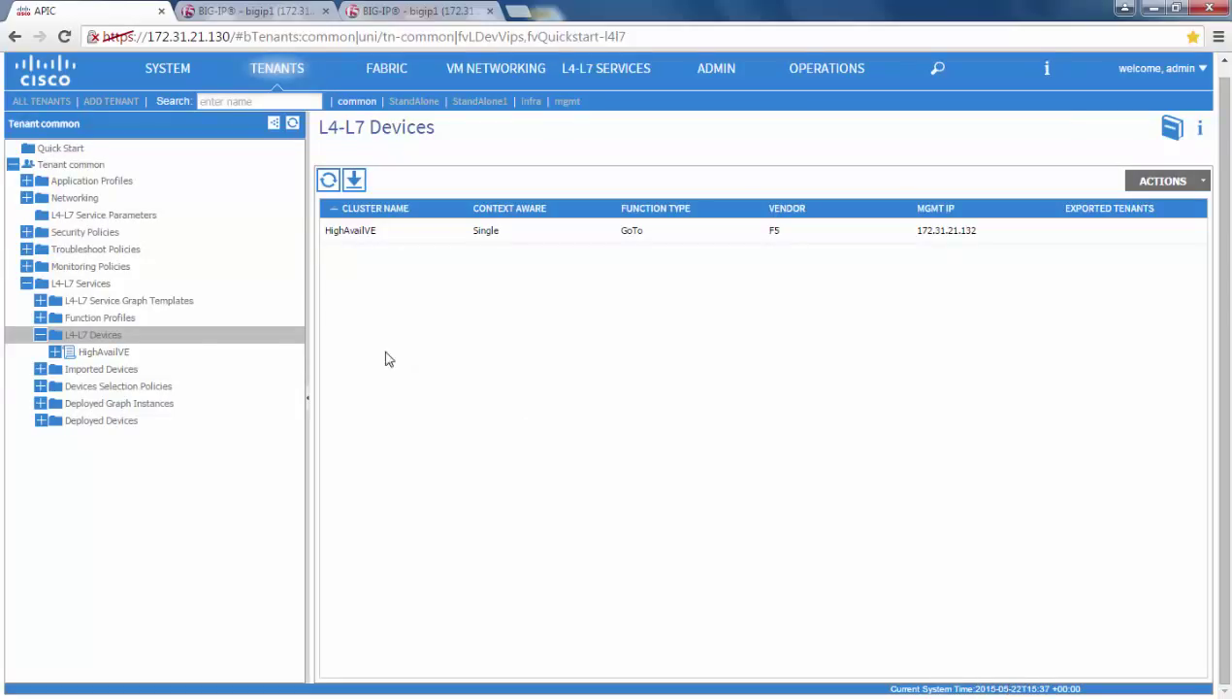
left_click(123, 355)
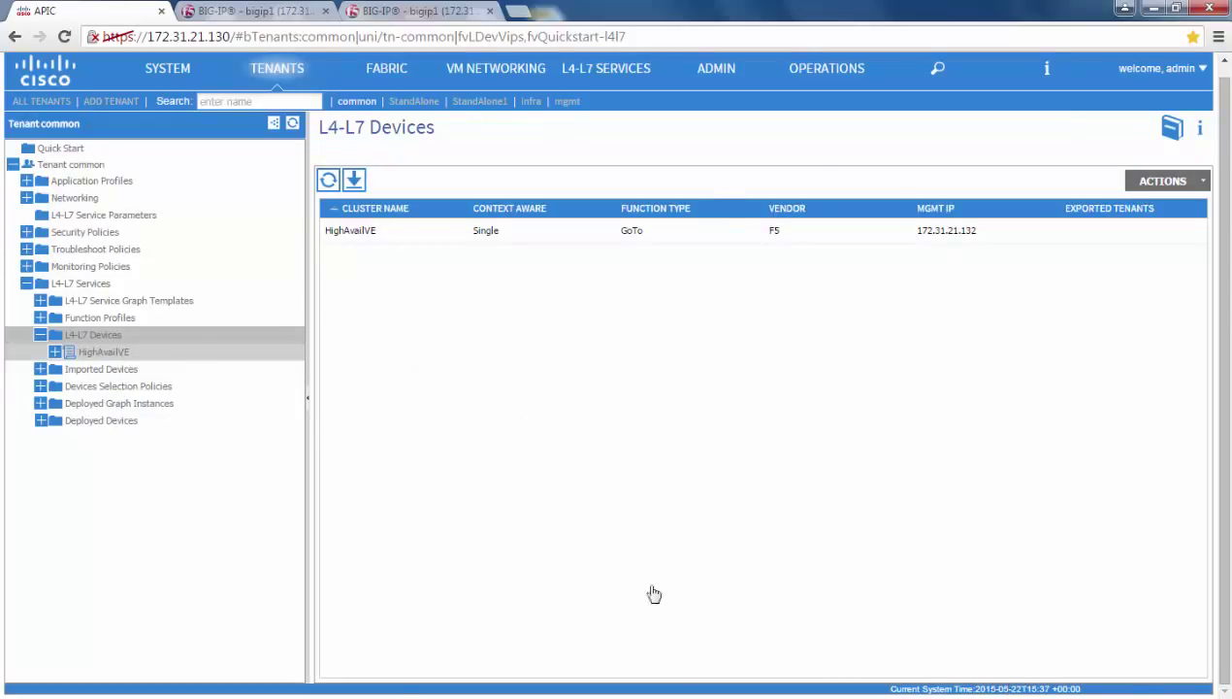
In the APIC PuTTY session, return to /data/devicescript/F5.BIGIP.1.1.1/logs
mouse_move(827, 693)
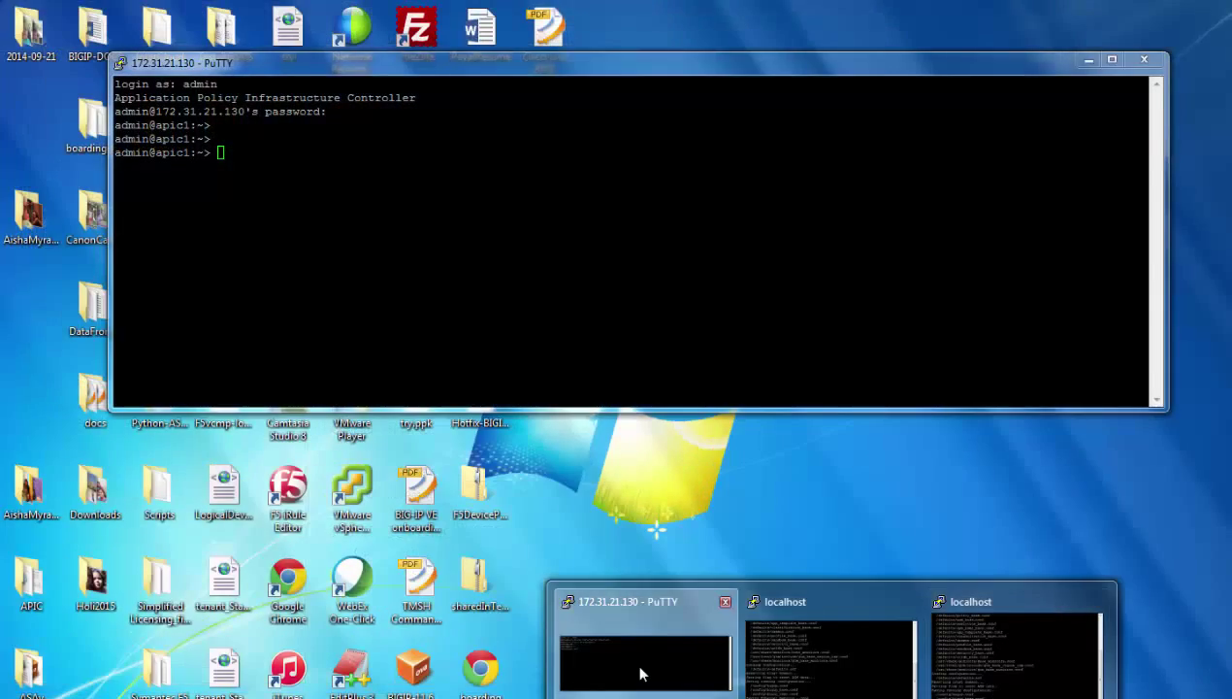
left_click(641, 673)
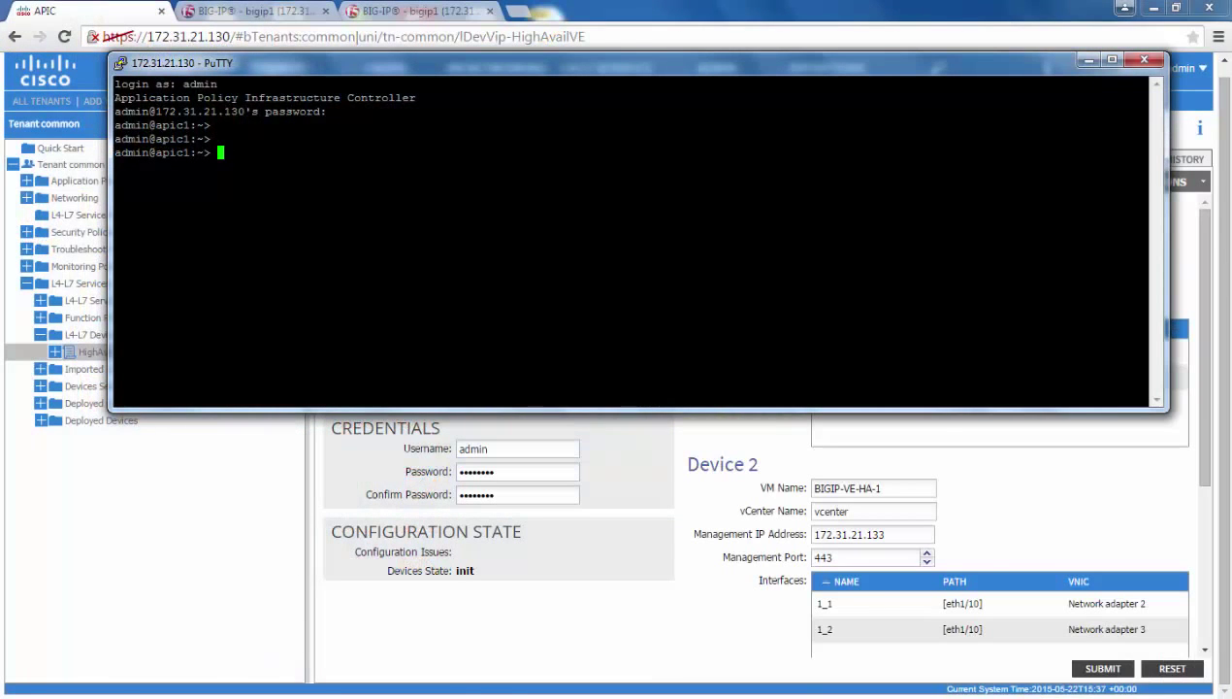
key("Up")
key("Up")
key("Return")
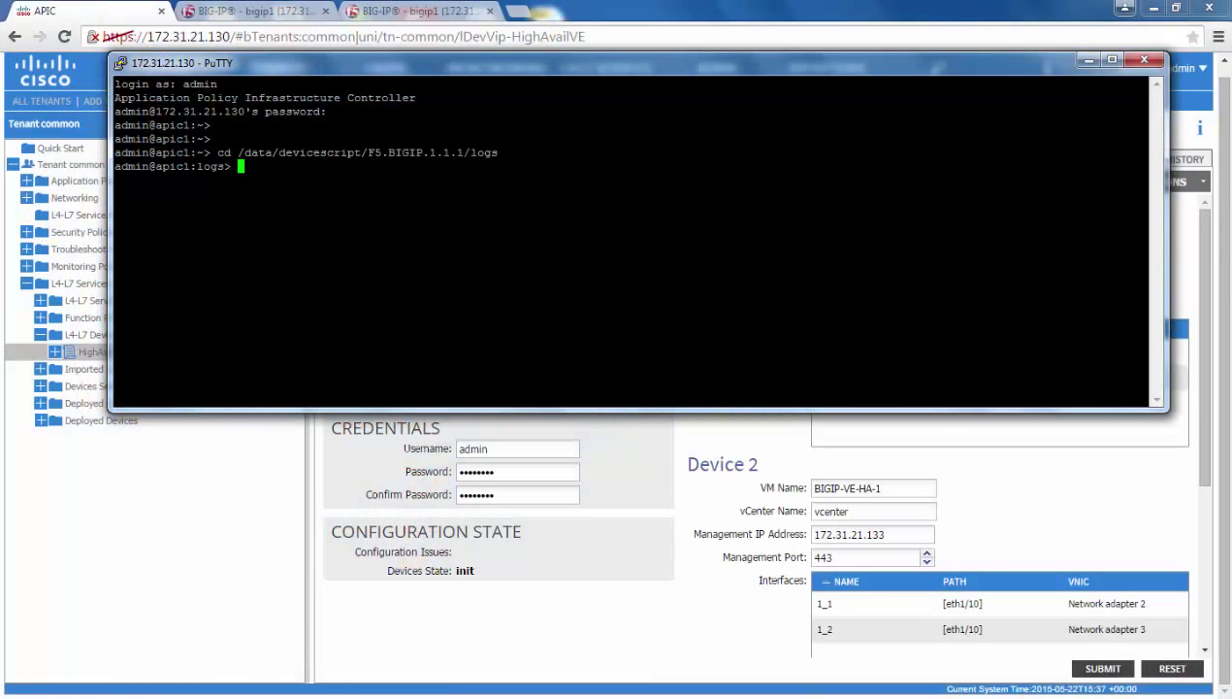
Follow debug.log until HighAvailVE reports synced in 32.5 s, then stop the tail
key("Up")
key("Up")
key("Return")
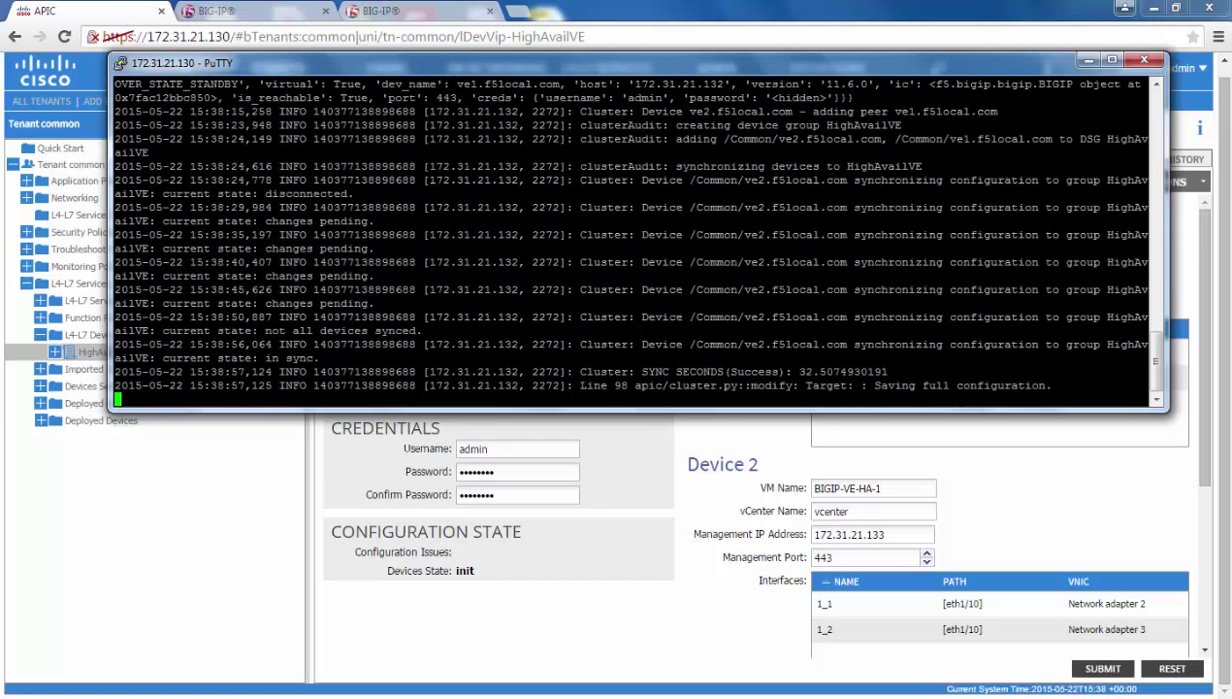
left_click_drag(580, 371, 1149, 371)
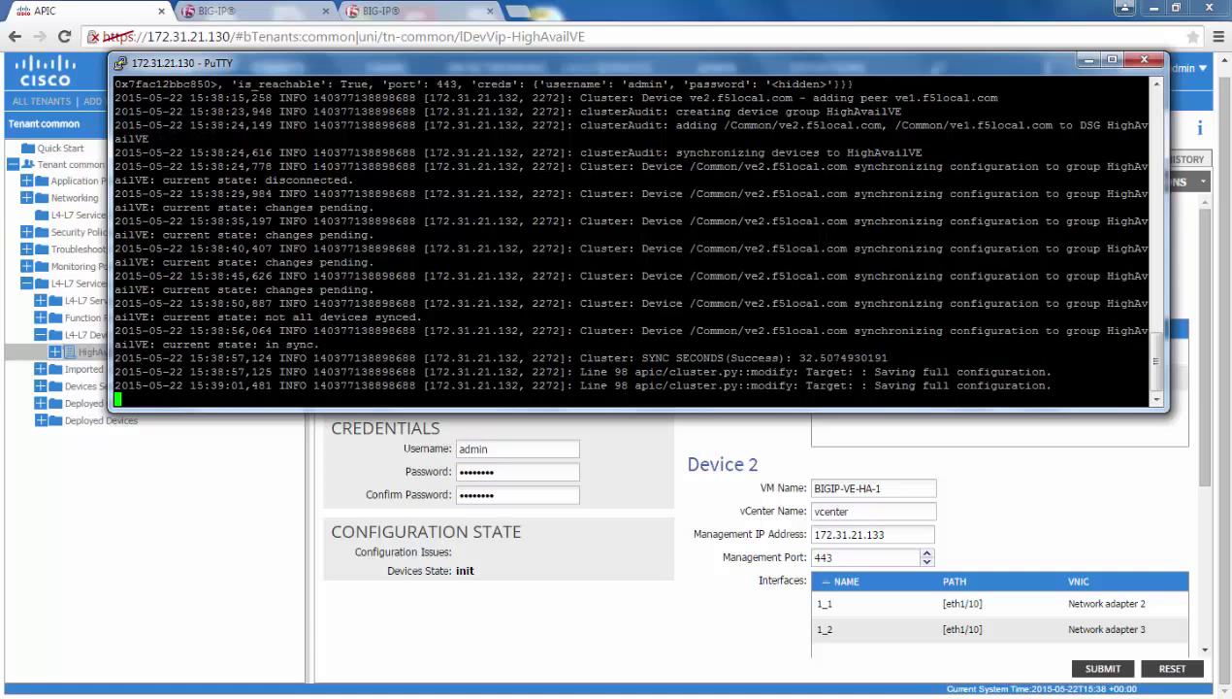
key("ctrl+c")
Refresh the HighAvailVE device page until Devices State changes from init to stable
left_click(612, 443)
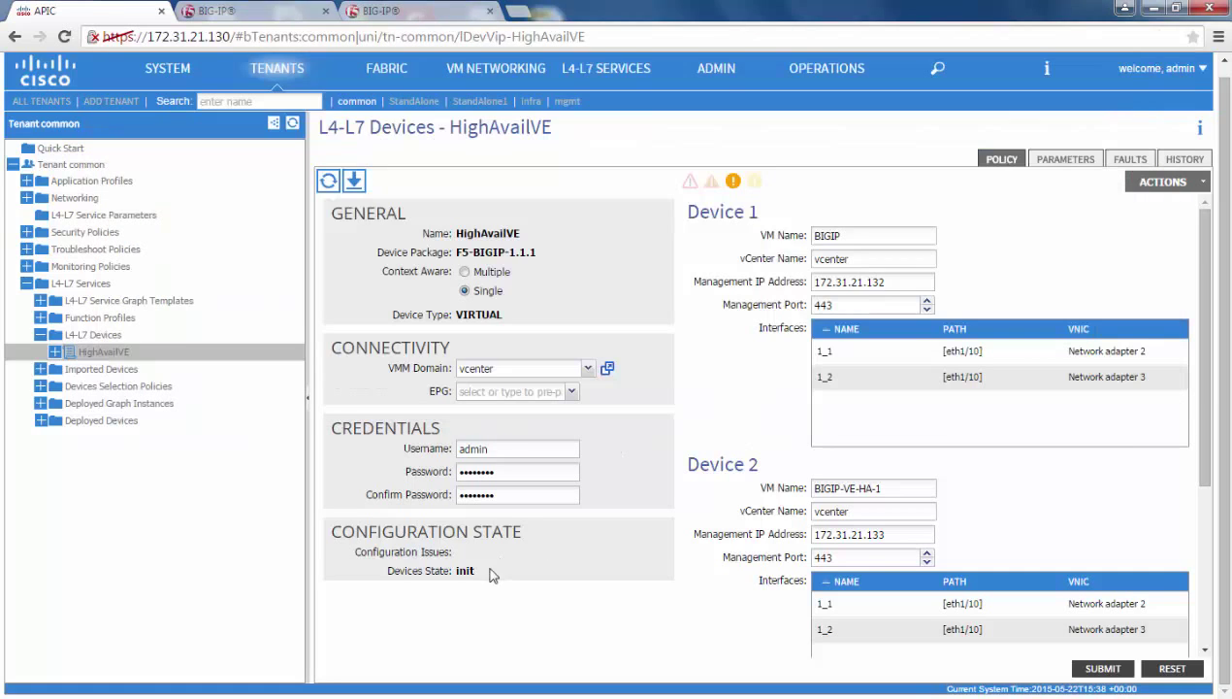
left_click_drag(490, 571, 449, 572)
left_click(329, 183)
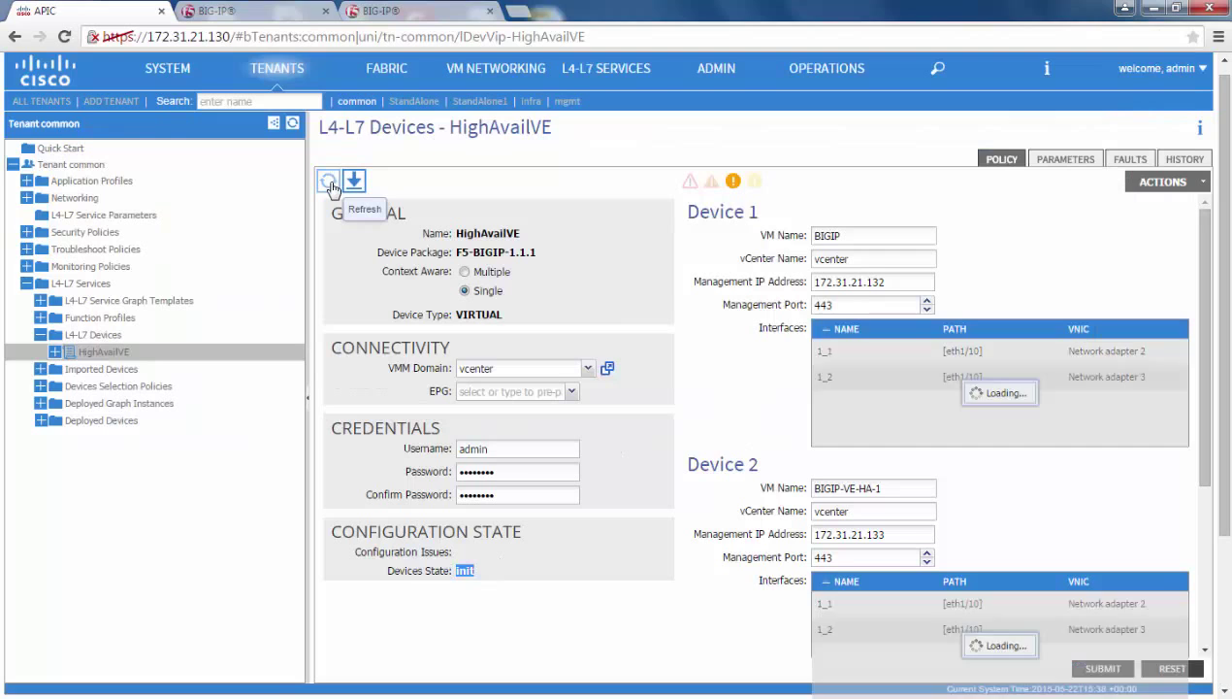
left_click(330, 185)
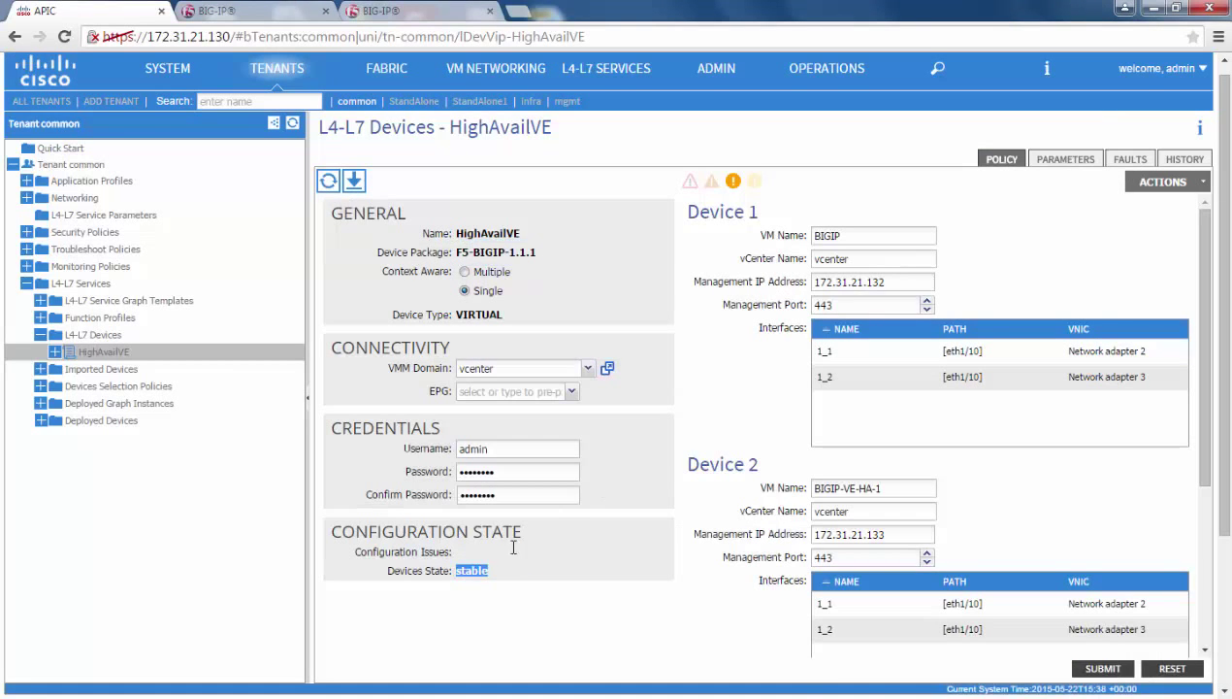
left_click_drag(489, 571, 452, 570)
left_click(601, 589)
left_click(241, 14)
Log back in to ve1 and check its NTP time server settings
left_click(376, 417)
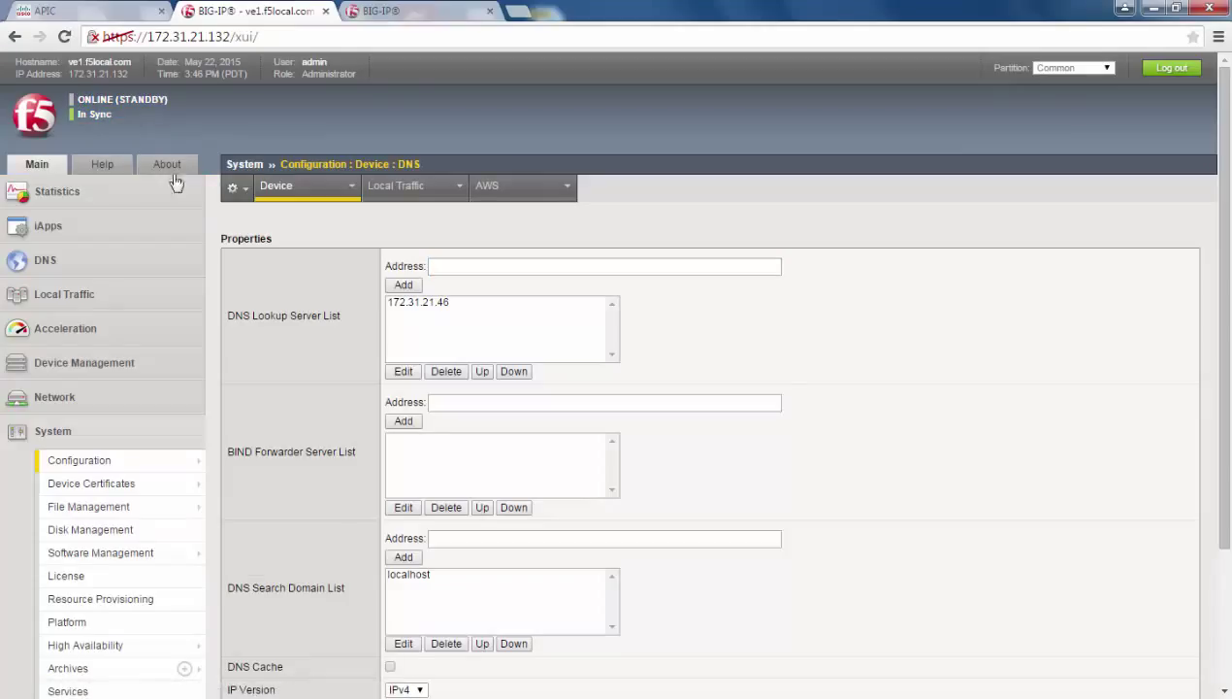
mouse_move(189, 458)
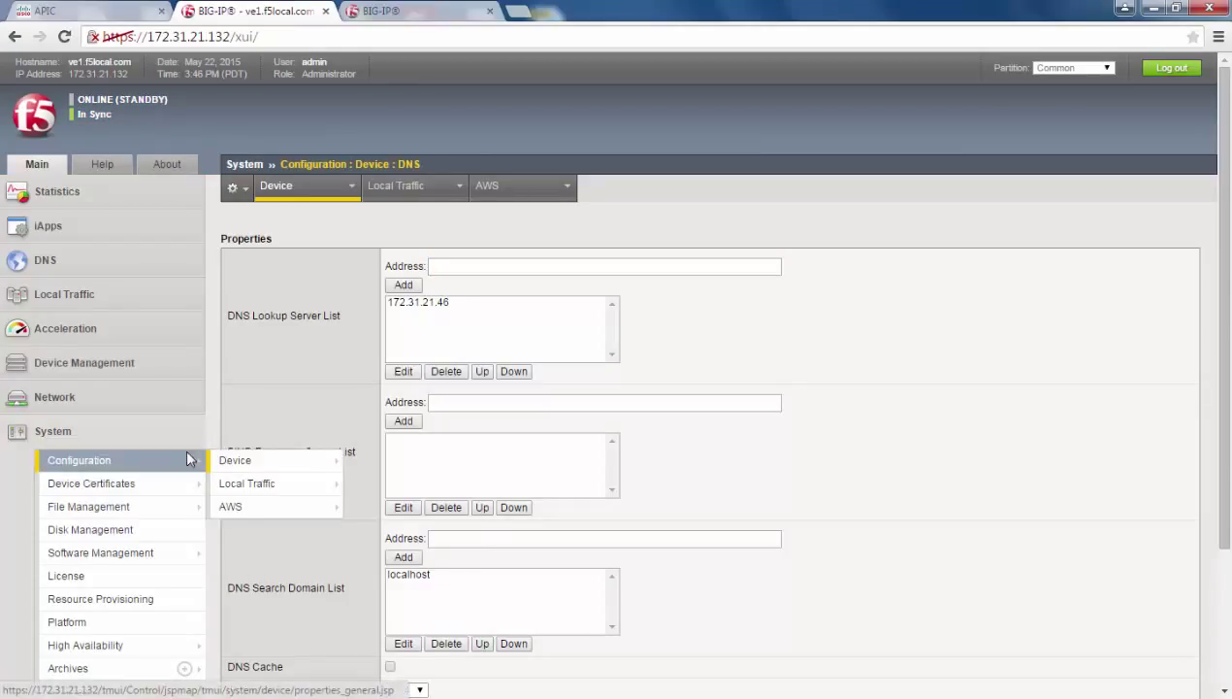
left_click(454, 303)
mouse_move(127, 491)
mouse_move(136, 464)
mouse_move(274, 464)
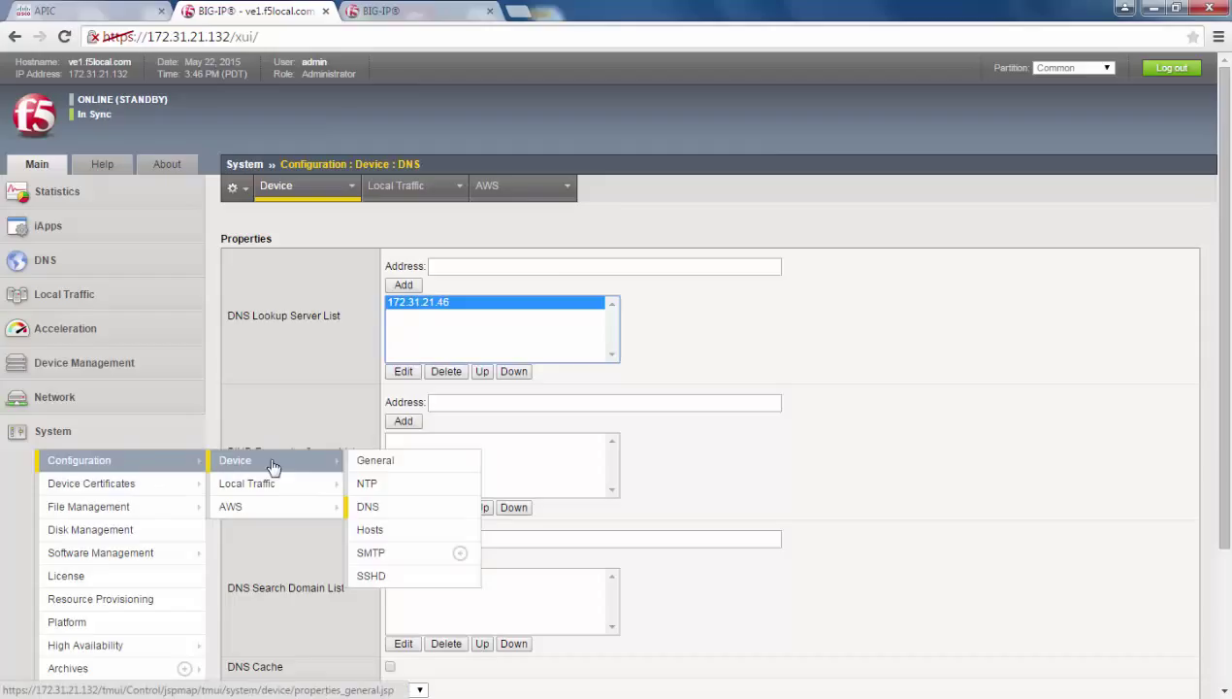
left_click(369, 485)
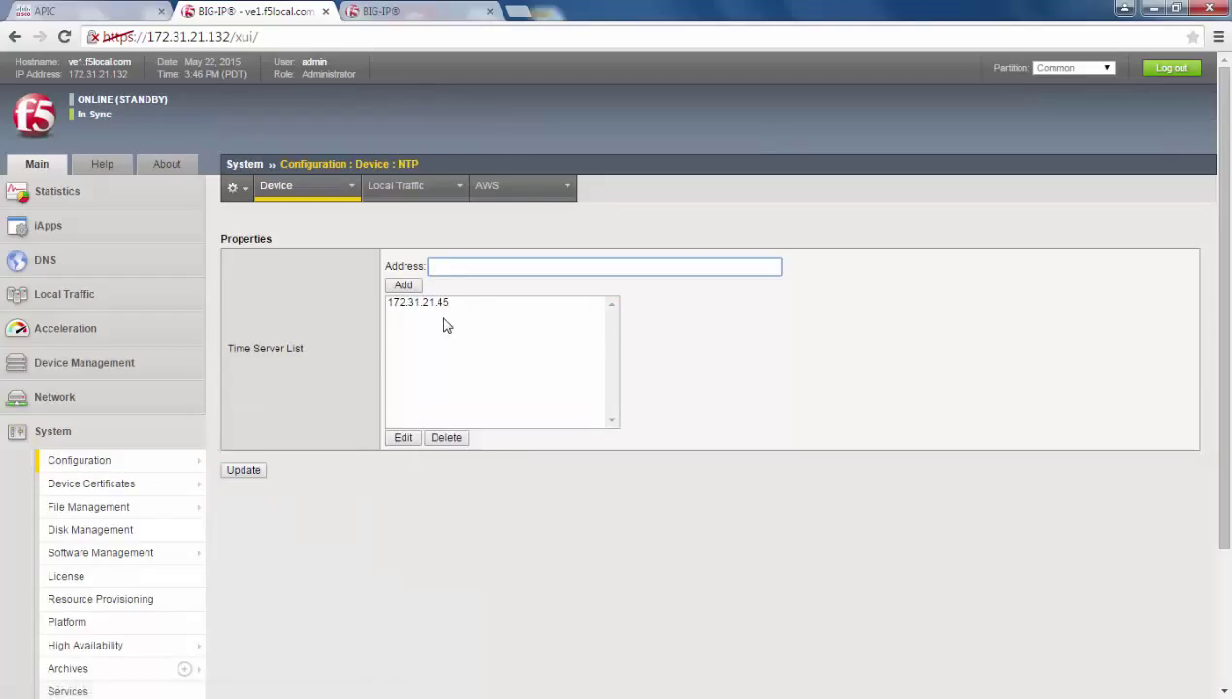
Check ve1's apic_HA VLAN and its apic_HA self IP 1.1.1.1/255.255.255.0
mouse_move(175, 398)
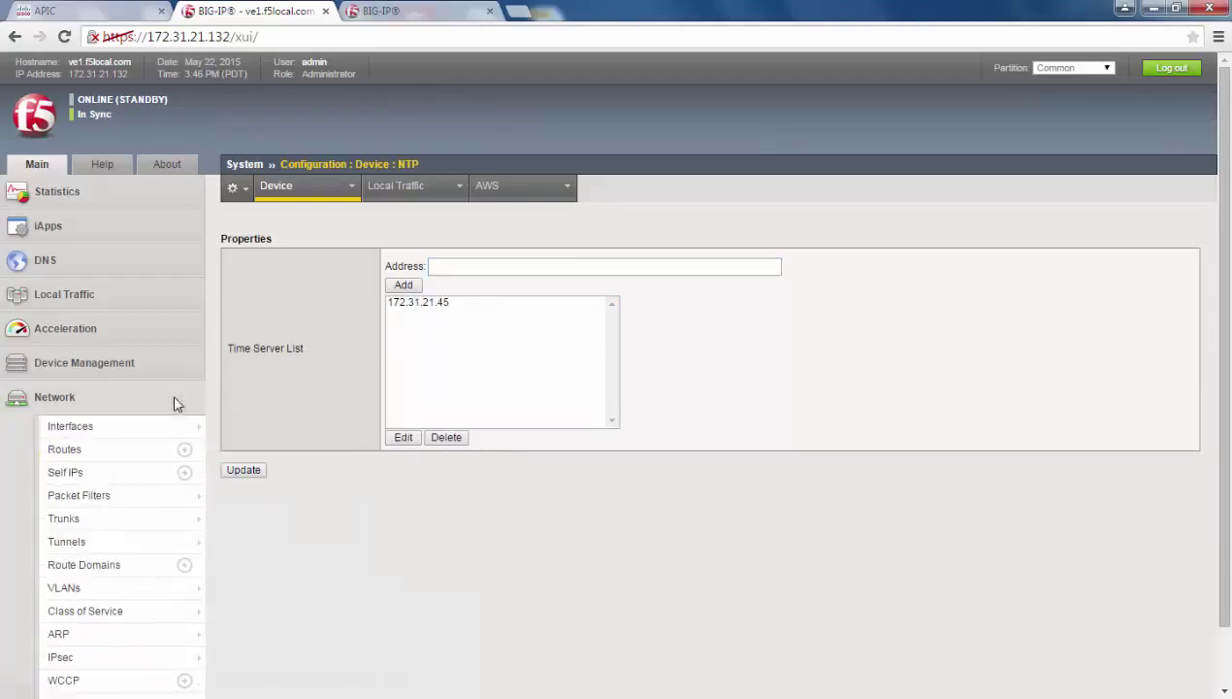
left_click(123, 586)
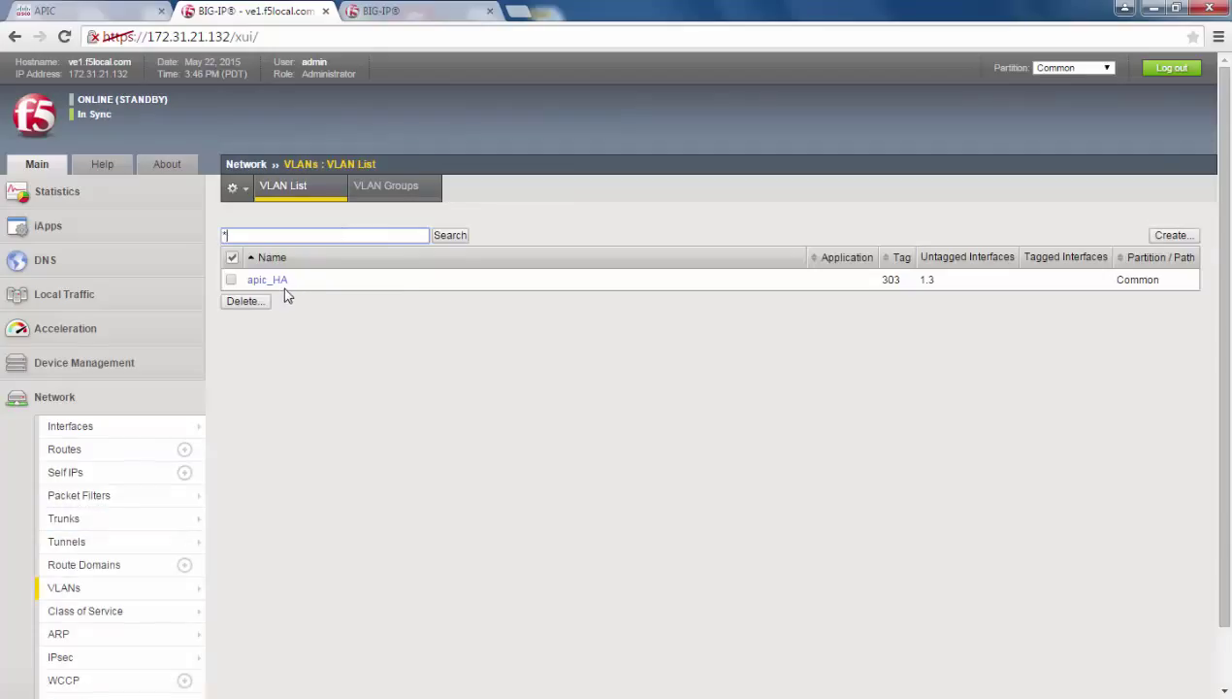
left_click(282, 282)
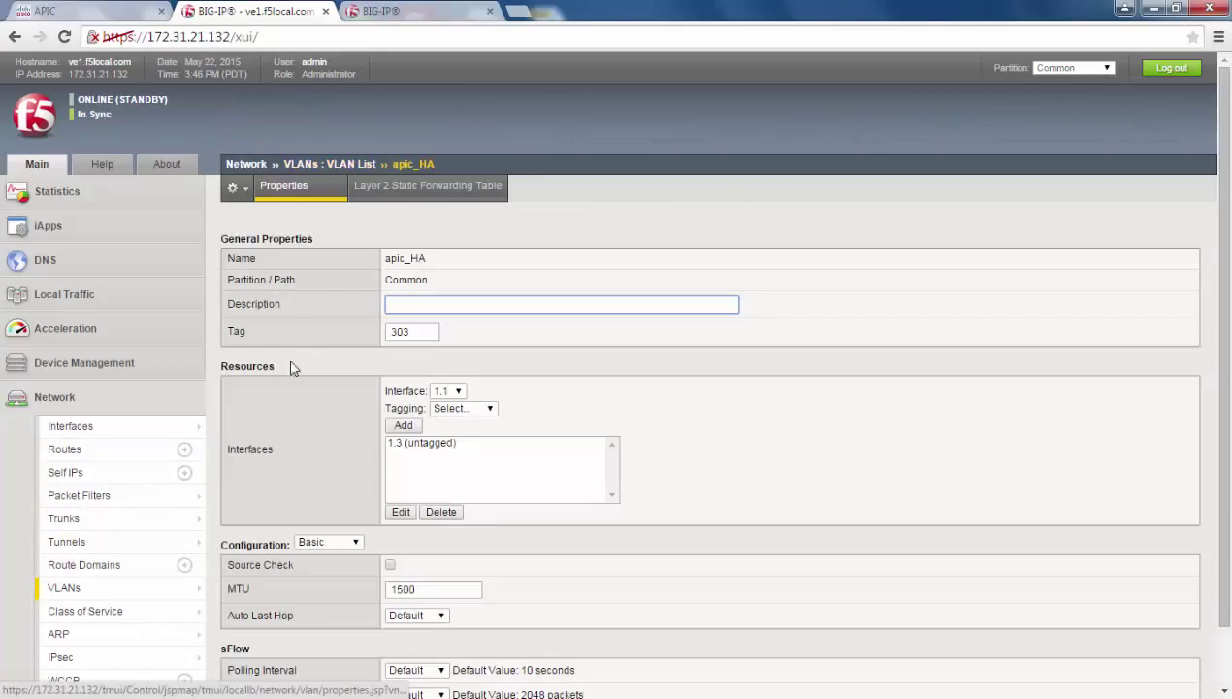
left_click(146, 479)
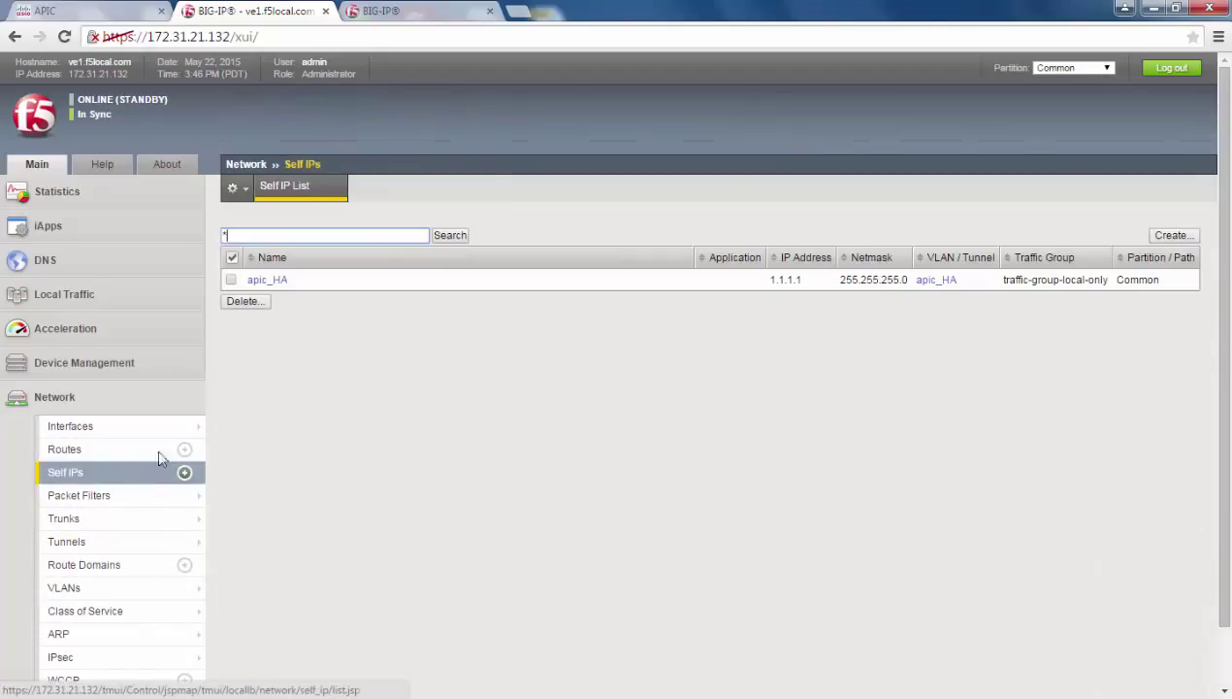
left_click(278, 282)
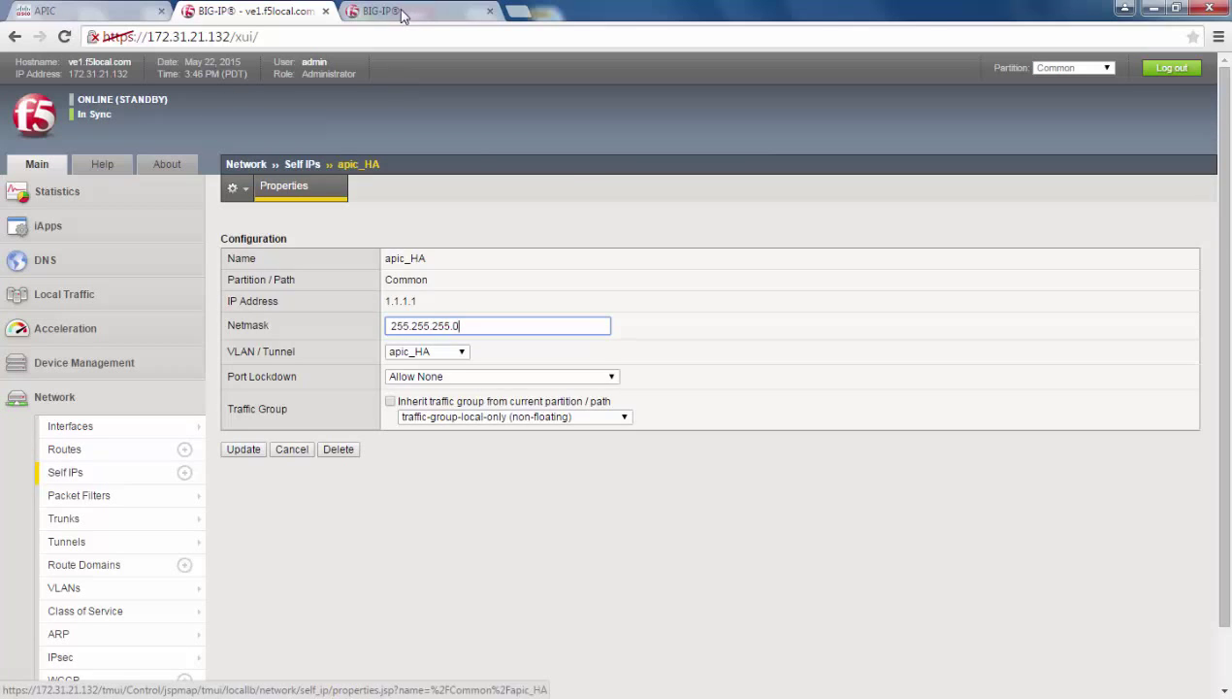
On the ve2 unit, confirm the hostname and check its NTP time server settings
left_click(399, 11)
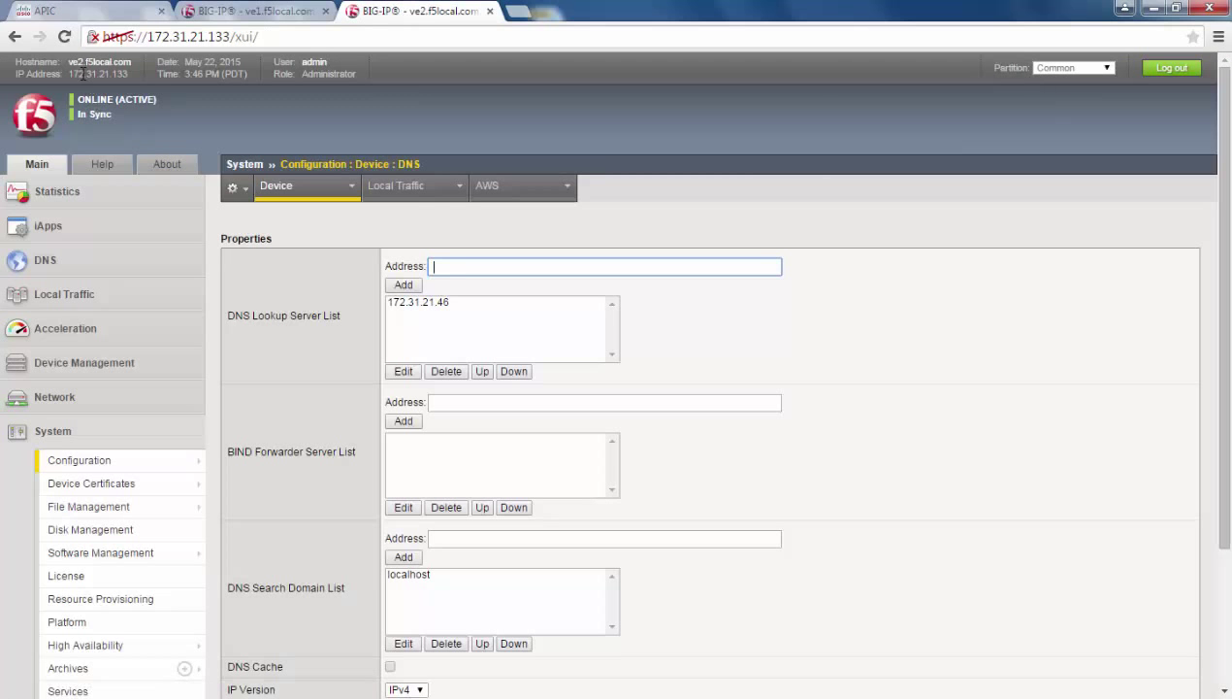
left_click_drag(69, 64, 124, 62)
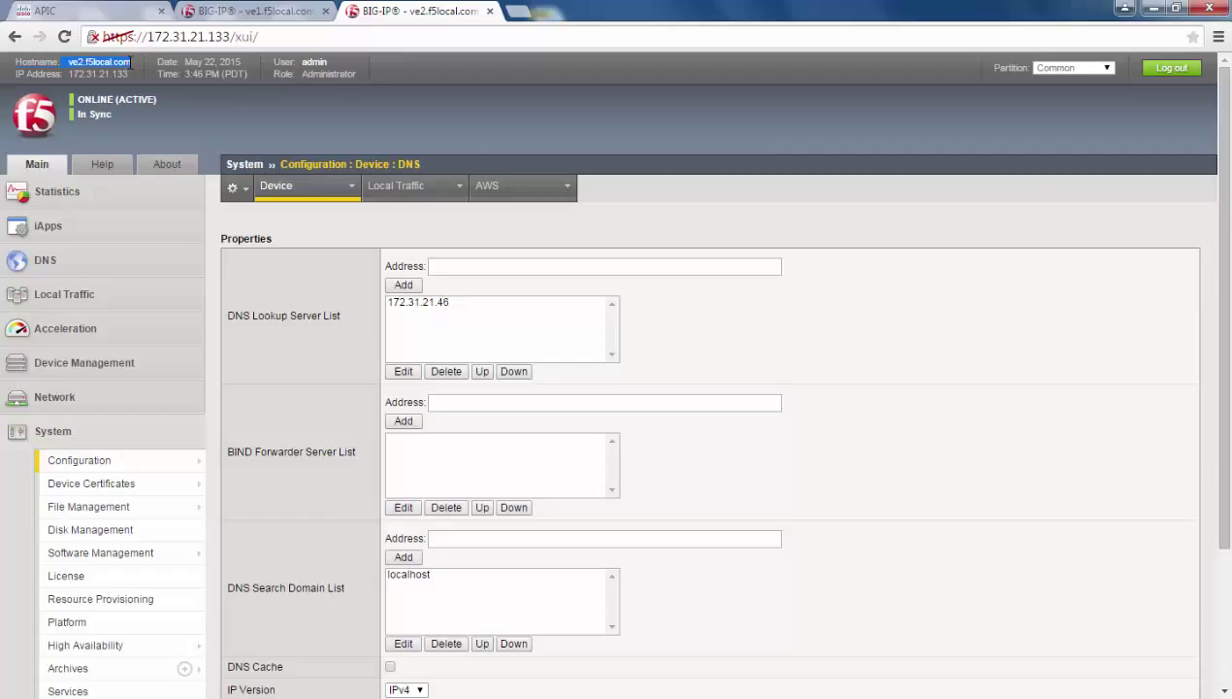
mouse_move(187, 460)
mouse_move(243, 461)
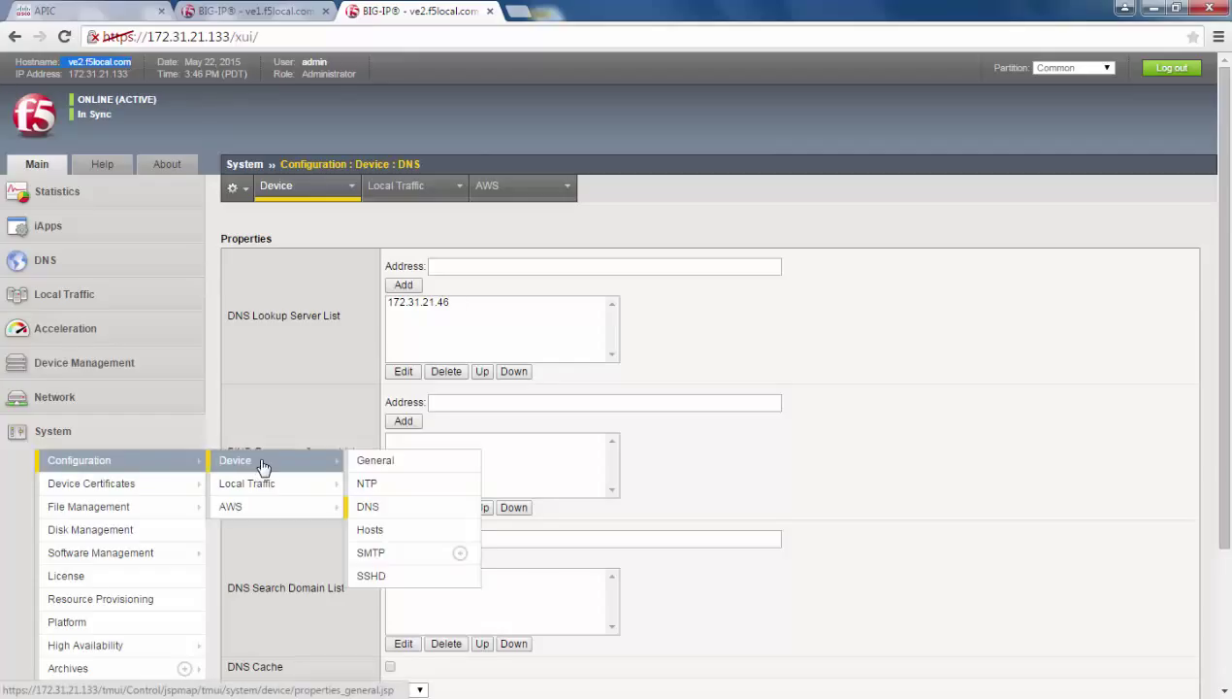
left_click(368, 483)
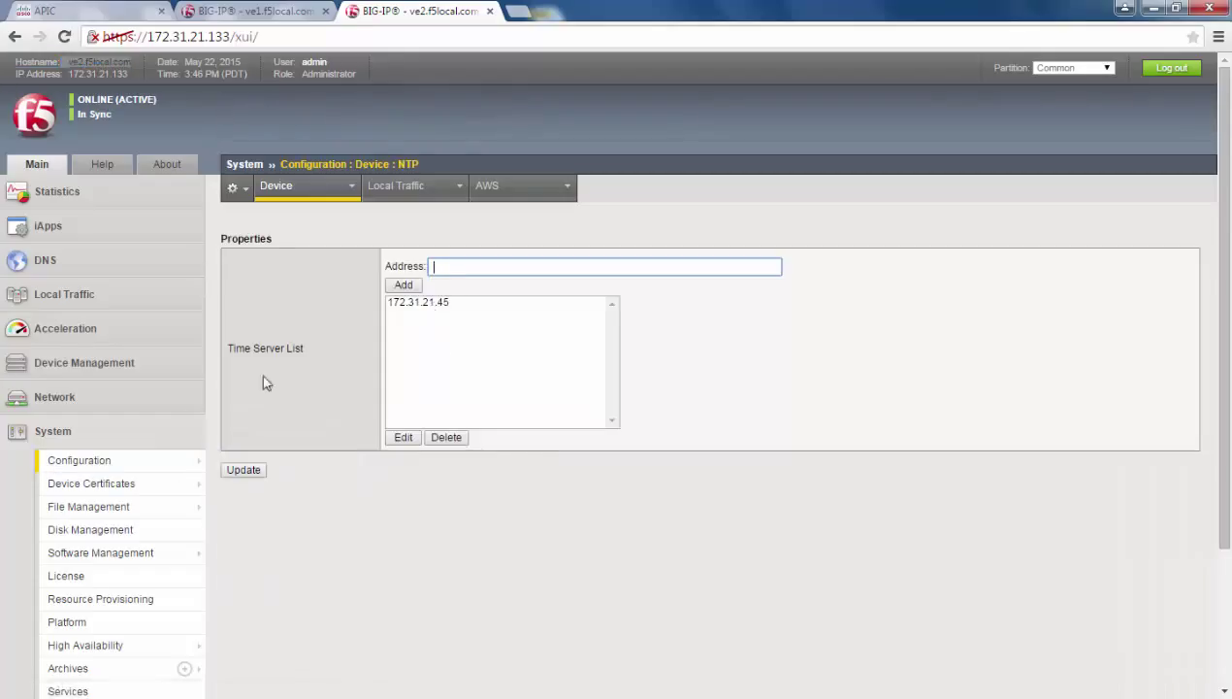
Check ve2's apic_HA VLAN and apic_HA self IP details
left_click(151, 400)
left_click(107, 588)
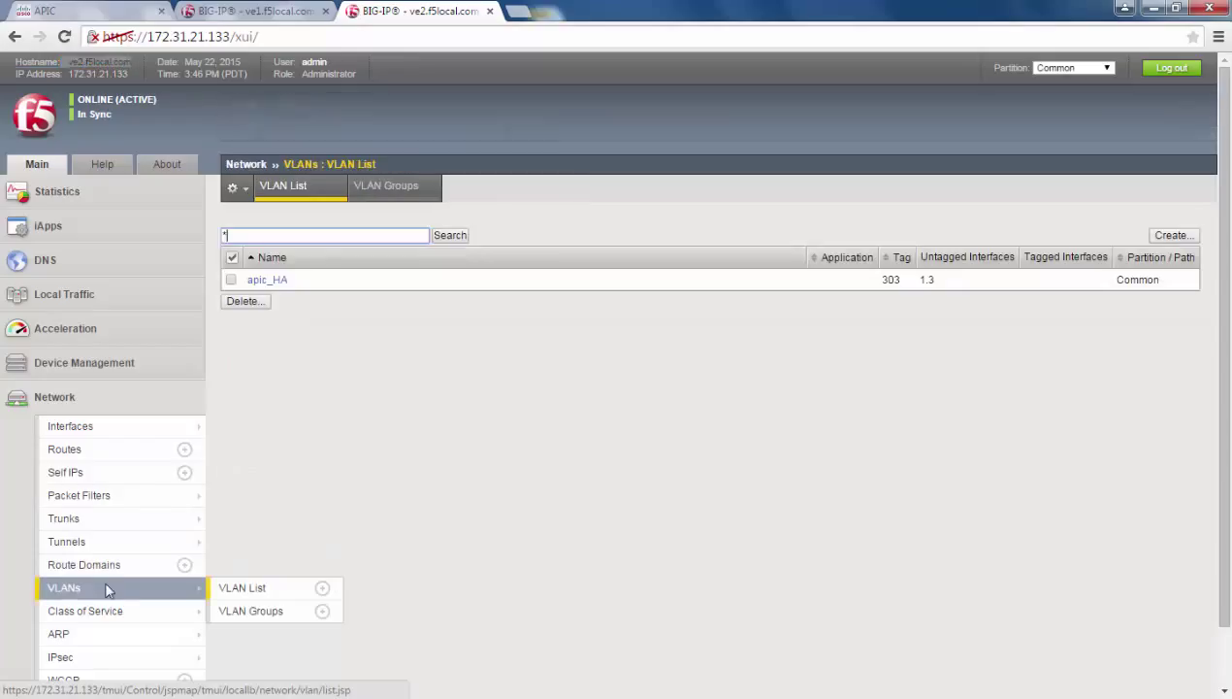
left_click(281, 281)
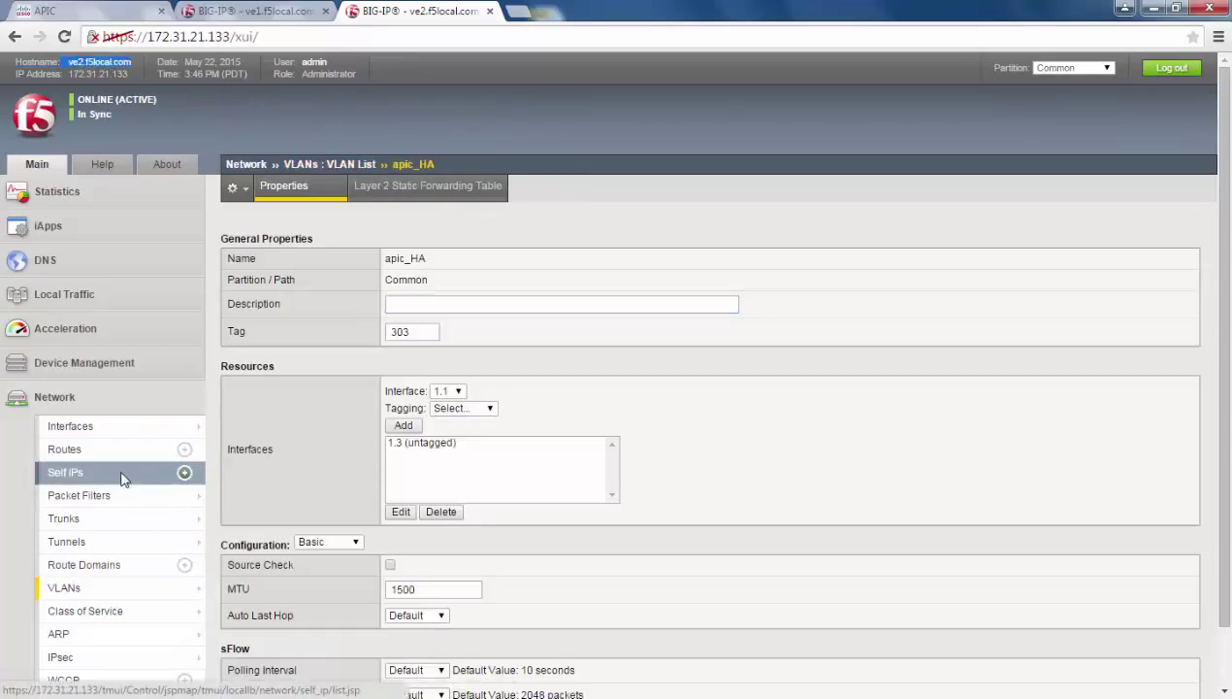
left_click(155, 469)
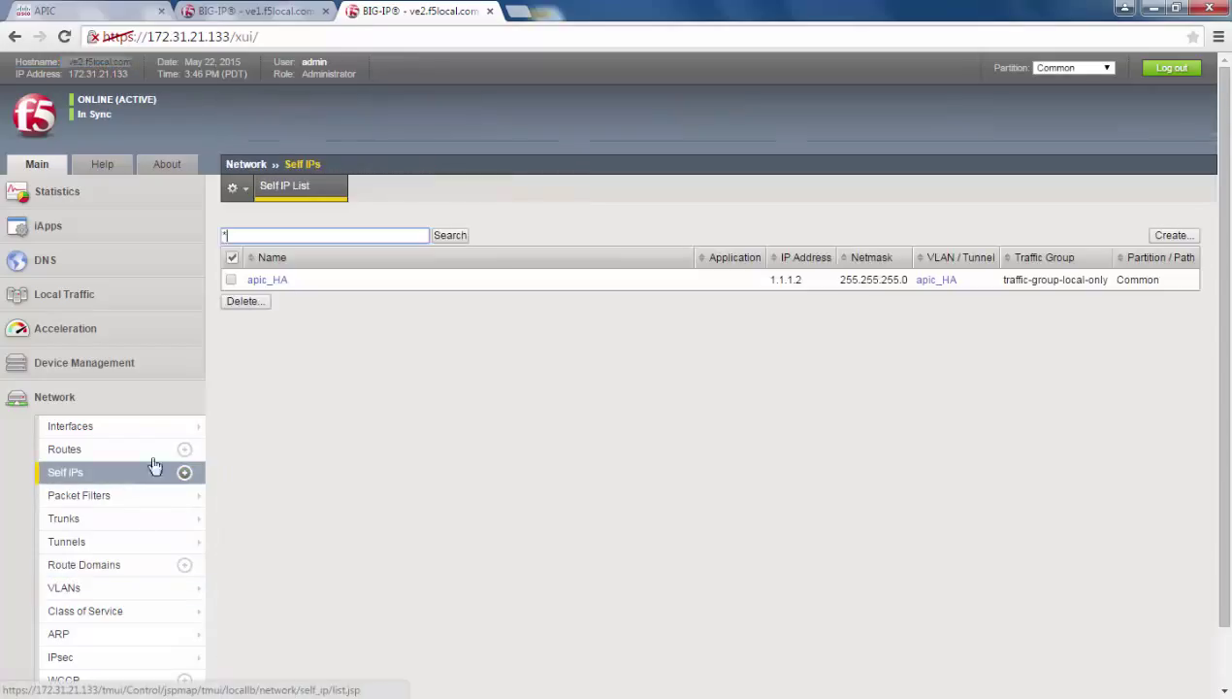
left_click(268, 282)
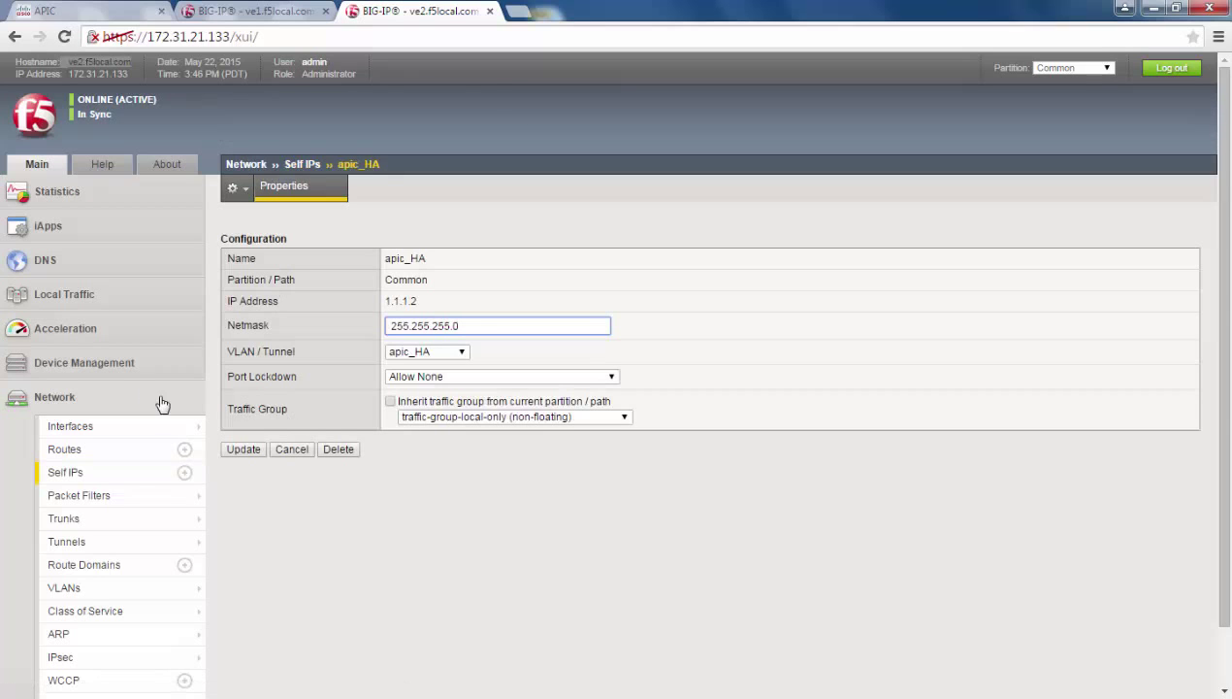
Open the HighAvailVE device group properties on ve2, then the same group on ve1
left_click(138, 366)
left_click(115, 430)
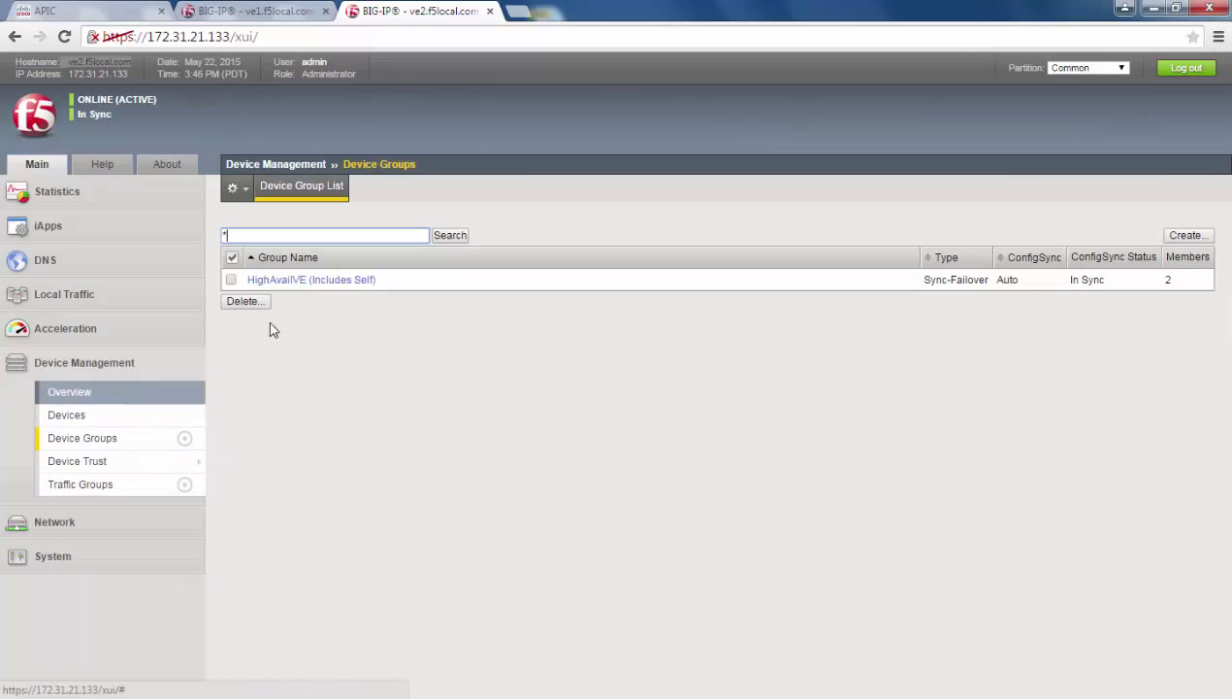
left_click(306, 279)
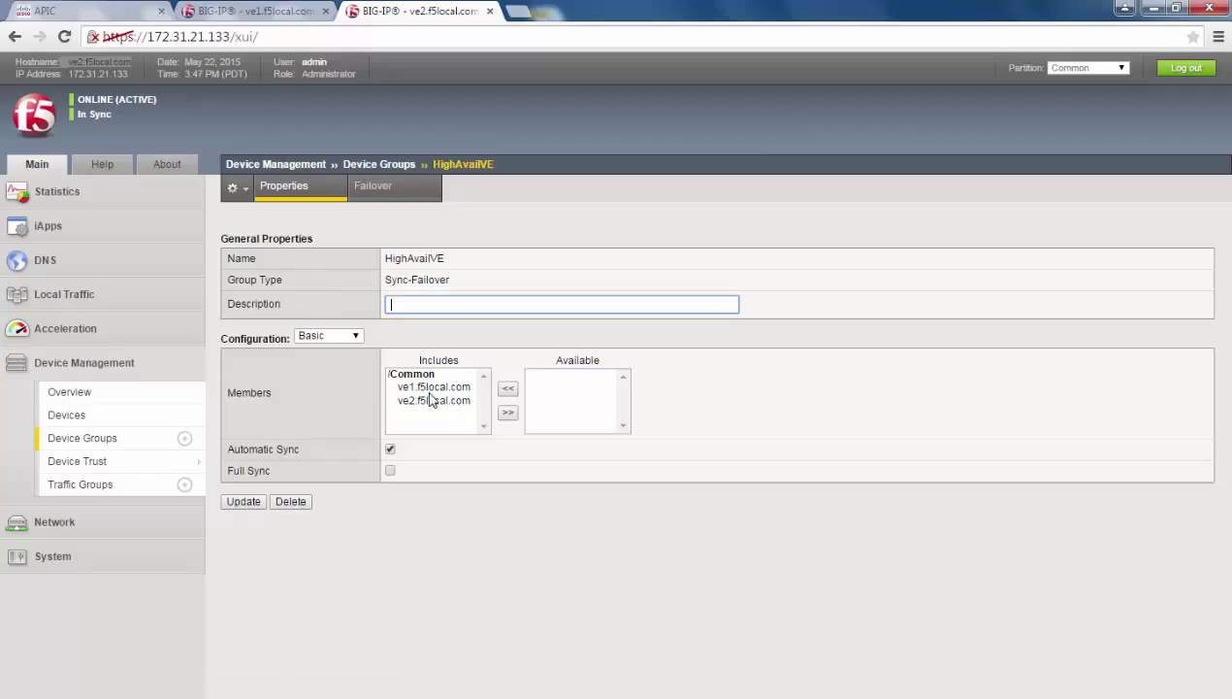
left_click(268, 18)
left_click(122, 360)
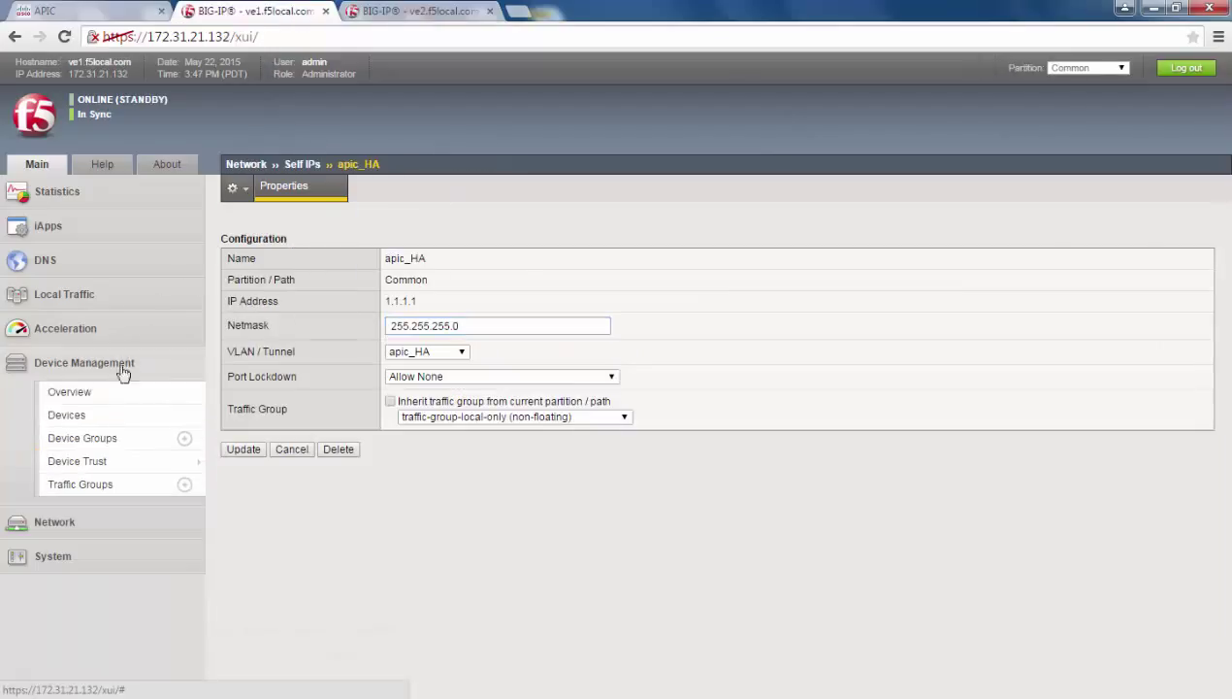
left_click(113, 441)
left_click(313, 284)
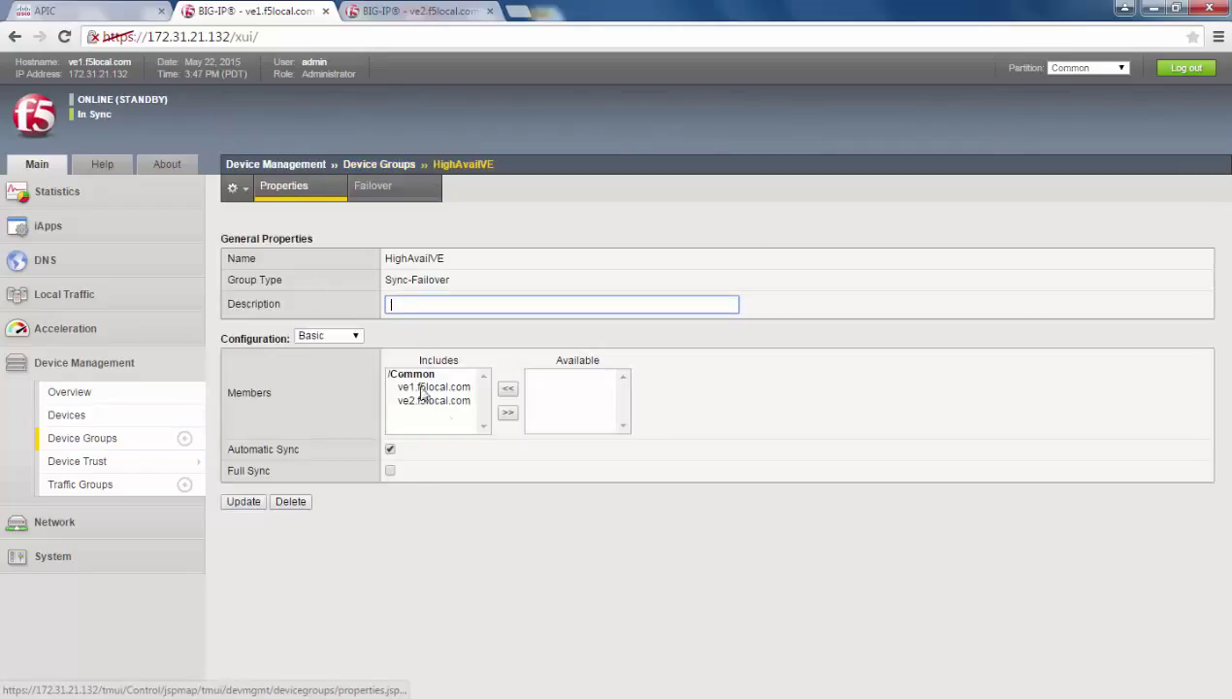